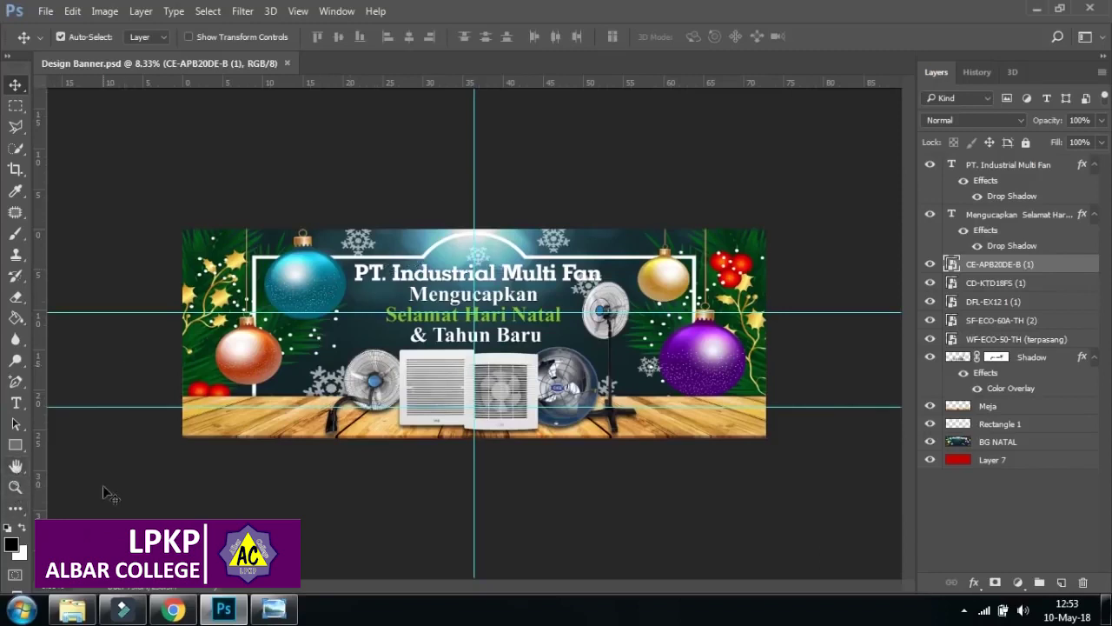
- Zoom in on the blue ornament to about 22% and scroll the view to the fans and greeting text
click(19, 490)
drag(293, 286, 333, 313)
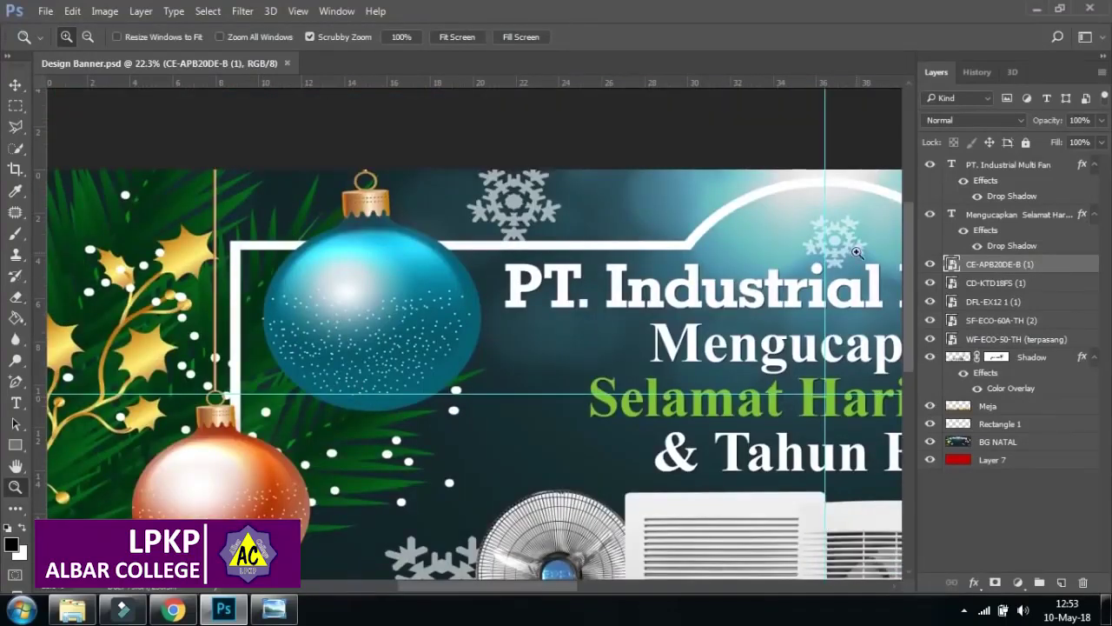
drag(578, 587, 676, 584)
drag(907, 284, 907, 340)
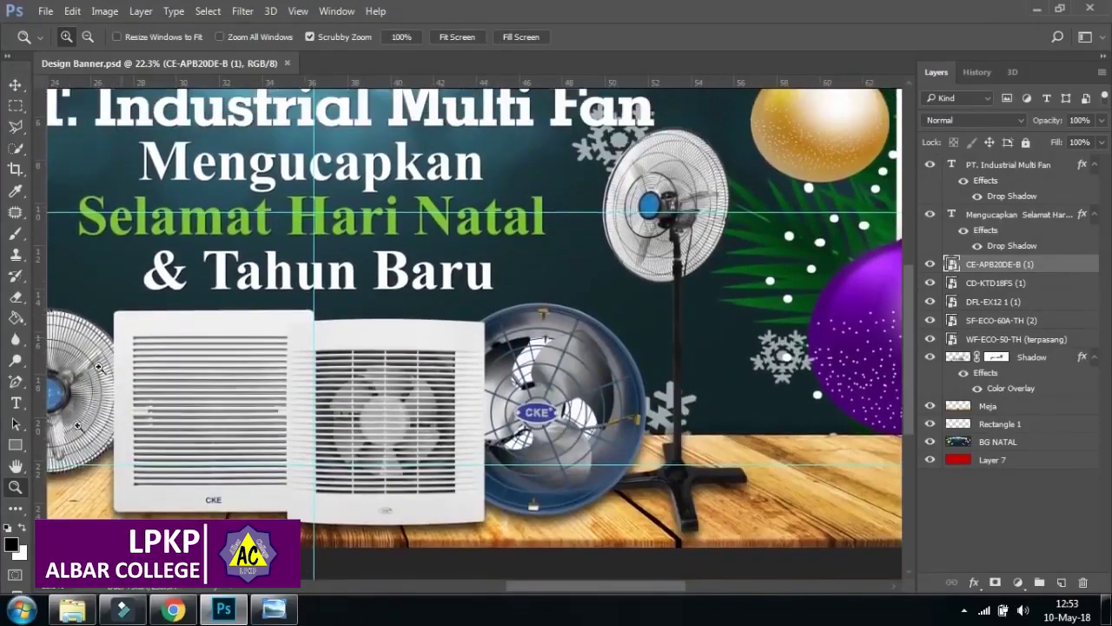
- Pan around the enlarged banner with the Hand tool, ending on the company name, greeting text and standing fan
click(16, 469)
drag(104, 287, 293, 477)
drag(887, 305, 270, 145)
drag(406, 215, 875, 321)
drag(266, 350, 561, 283)
drag(319, 294, 358, 323)
drag(184, 191, 308, 271)
drag(65, 145, 196, 212)
drag(313, 300, 286, 275)
drag(477, 318, 293, 235)
drag(719, 358, 658, 295)
drag(807, 278, 700, 291)
drag(703, 192, 522, 281)
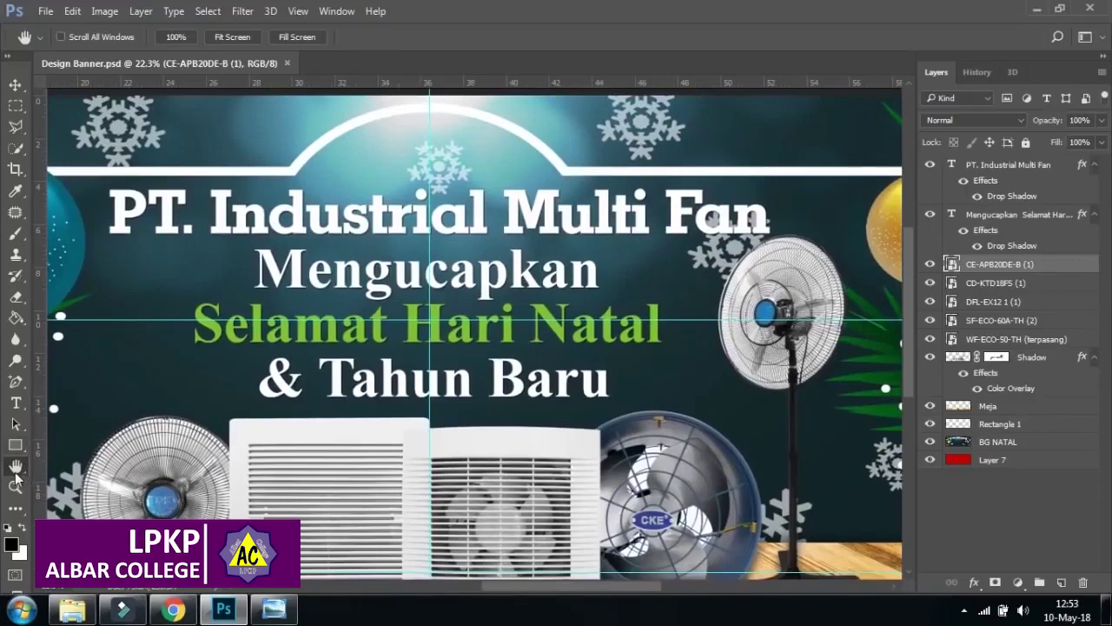
- With the Move tool selected, pan temporarily across the banner to the red ornament and the table fan
click(18, 87)
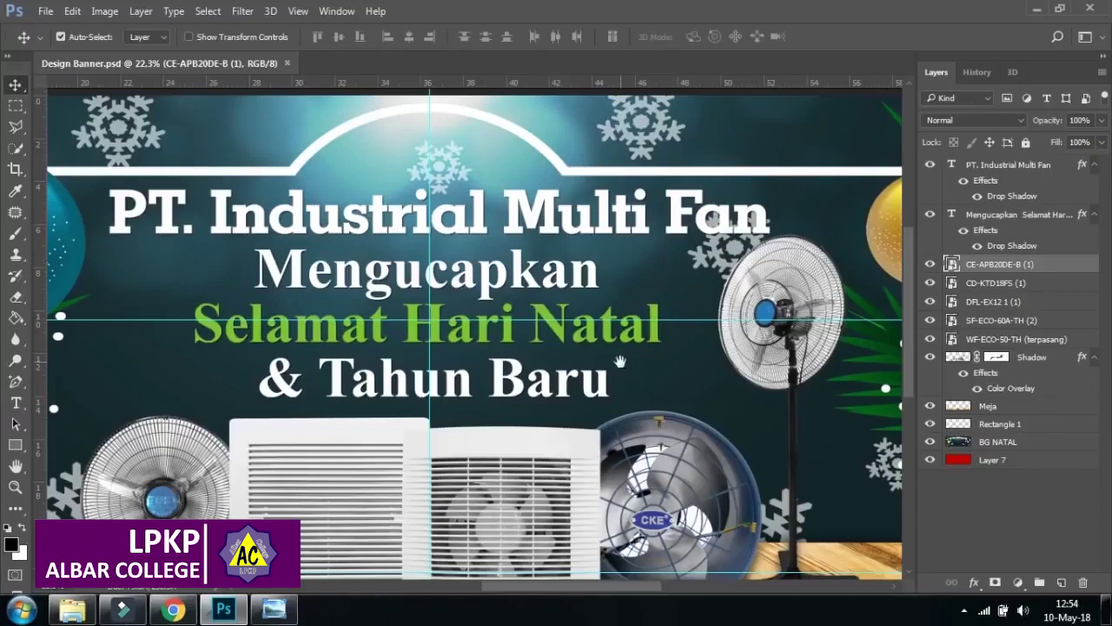
drag(761, 392, 896, 187)
drag(365, 365, 584, 345)
drag(321, 278, 381, 297)
drag(657, 356, 445, 466)
mouse_move(886, 200)
mouse_down()
mouse_move(805, 229)
mouse_move(746, 285)
mouse_move(834, 261)
mouse_up()
mouse_move(174, 347)
mouse_down()
mouse_move(361, 296)
mouse_move(482, 278)
mouse_up()
mouse_move(134, 261)
mouse_down()
mouse_move(290, 239)
mouse_move(261, 101)
mouse_up()
mouse_move(185, 189)
mouse_down()
mouse_move(337, 311)
mouse_move(382, 322)
mouse_move(383, 261)
mouse_up()
drag(365, 409, 315, 356)
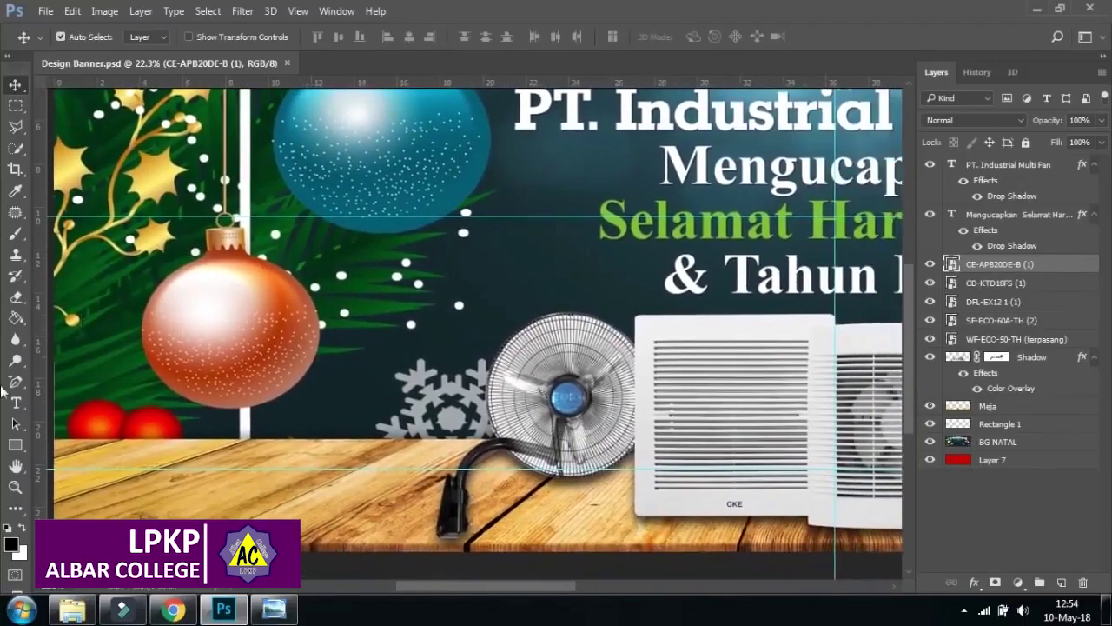
- Zoom the banner out to 13.7% and back in to 34.7% around the blue ornament
click(15, 488)
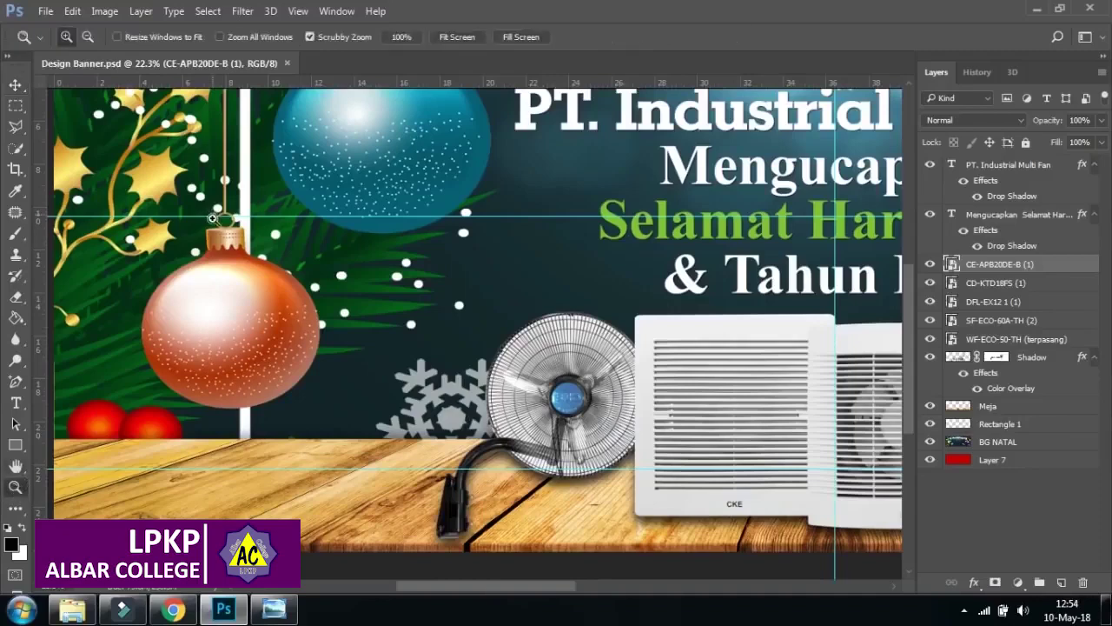
click(87, 37)
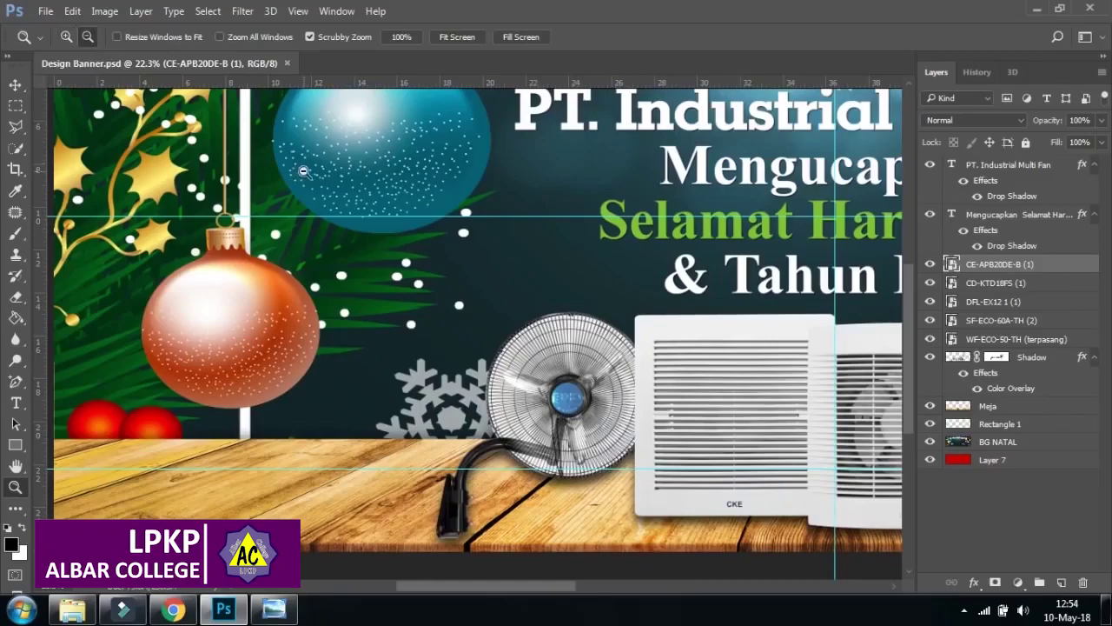
mouse_move(314, 179)
mouse_down()
mouse_move(385, 206)
mouse_move(274, 171)
mouse_move(365, 178)
mouse_move(293, 159)
mouse_move(365, 165)
mouse_move(308, 161)
mouse_up()
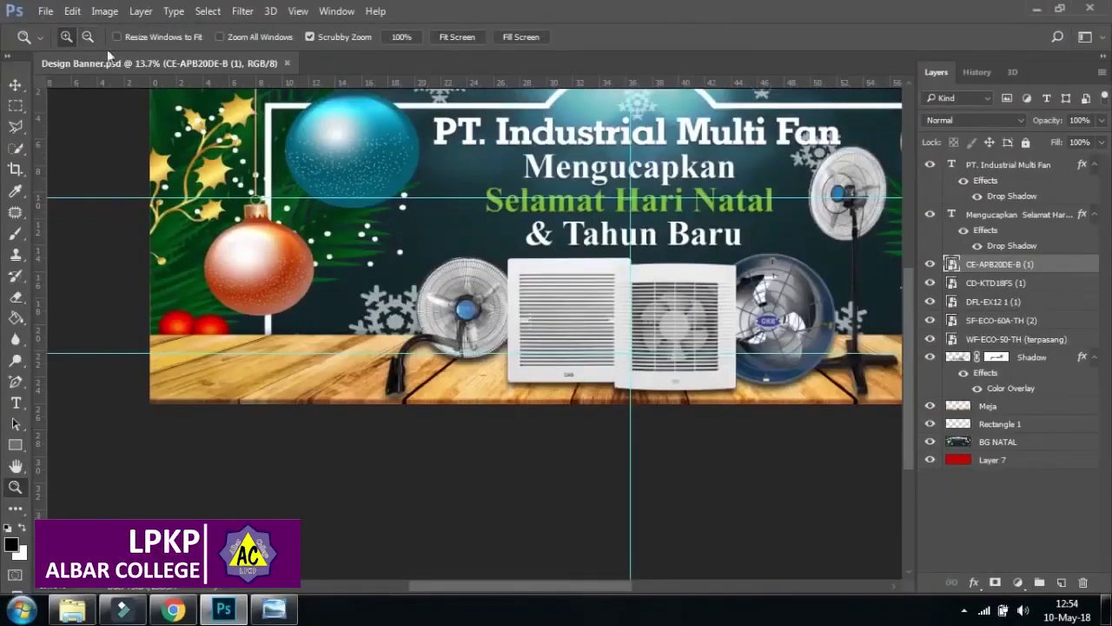
drag(298, 135, 351, 217)
- Pan from the ornaments past the greeting text to the gold ornament, and return to the centre text
key(h)
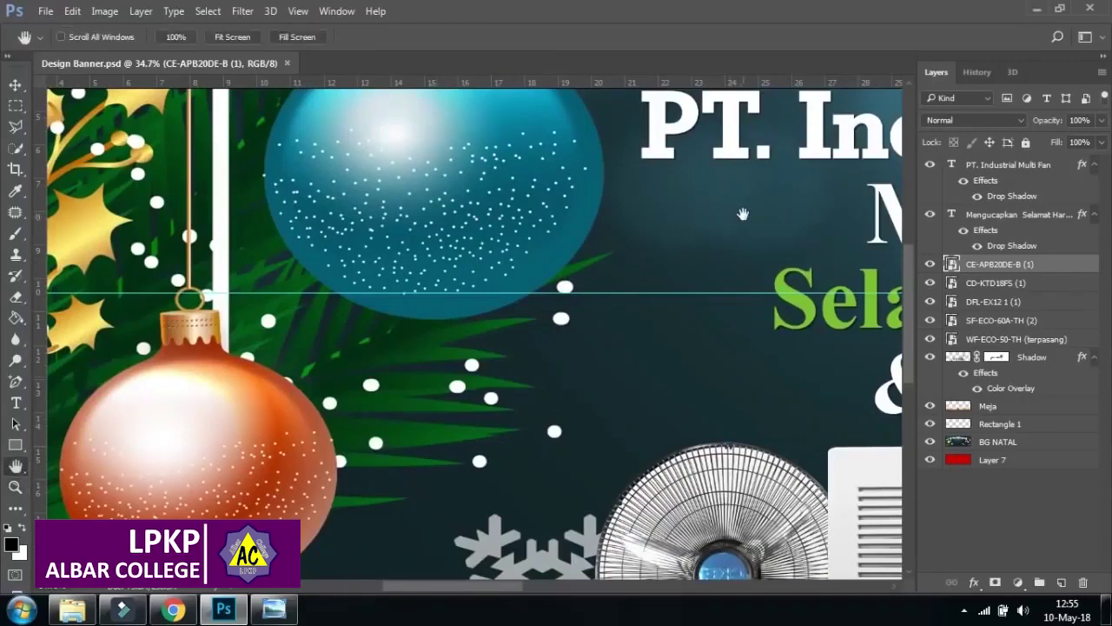
drag(743, 213, 400, 340)
drag(817, 211, 541, 258)
drag(886, 215, 542, 81)
drag(895, 300, 770, 300)
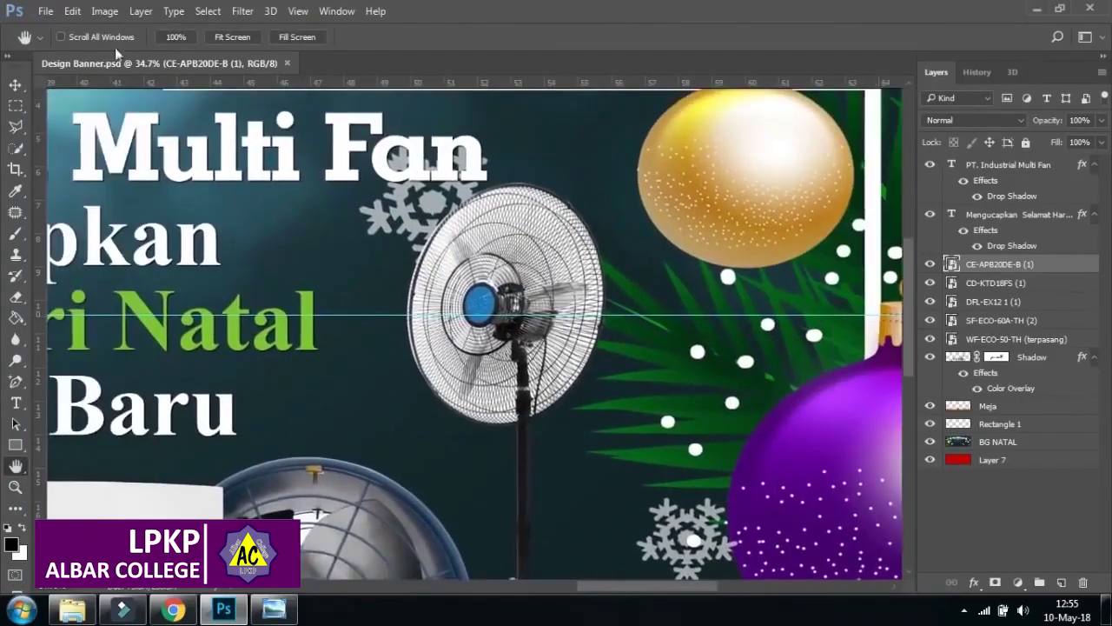
drag(143, 343, 542, 328)
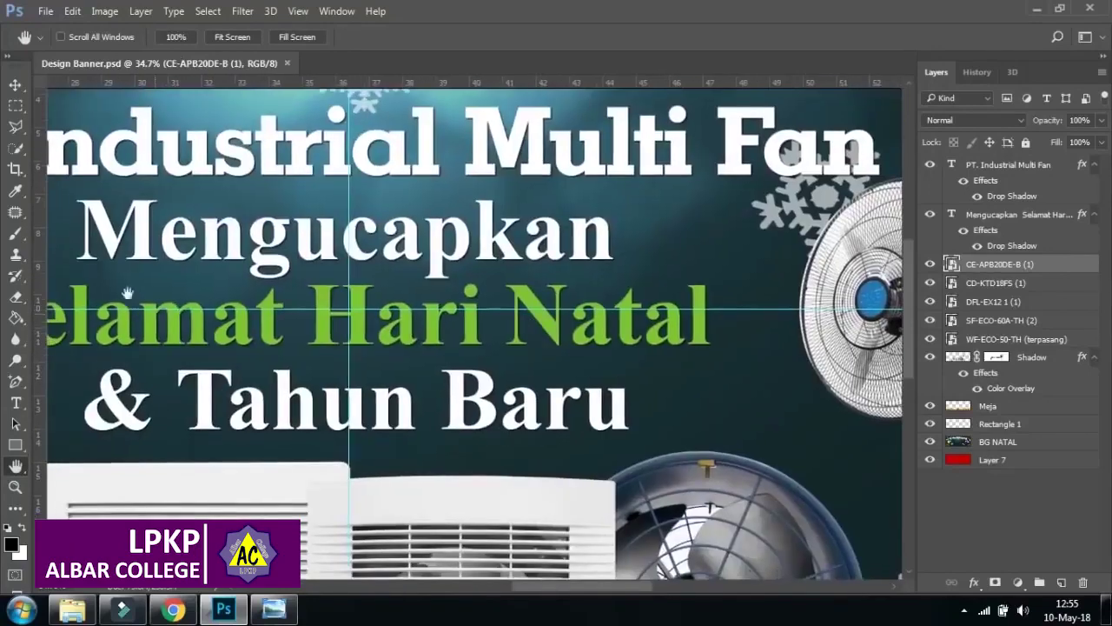
- Switch to the Move tool and zoom out to 12.5% to view nearly the full banner
click(17, 85)
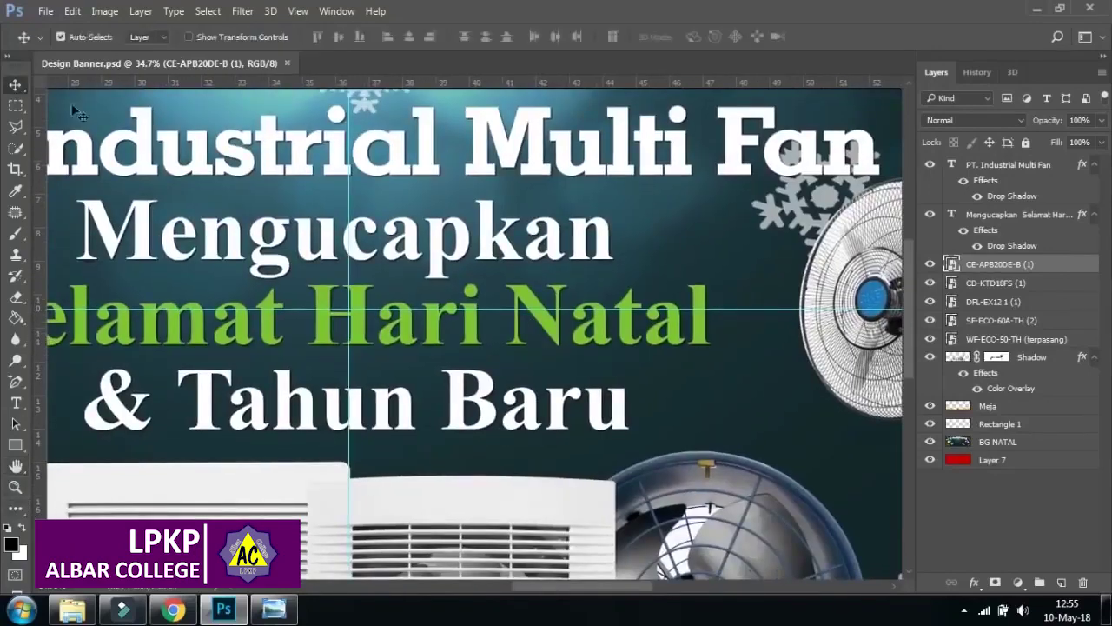
key(ctrl+minus)
key(ctrl+minus)
key(ctrl+minus)
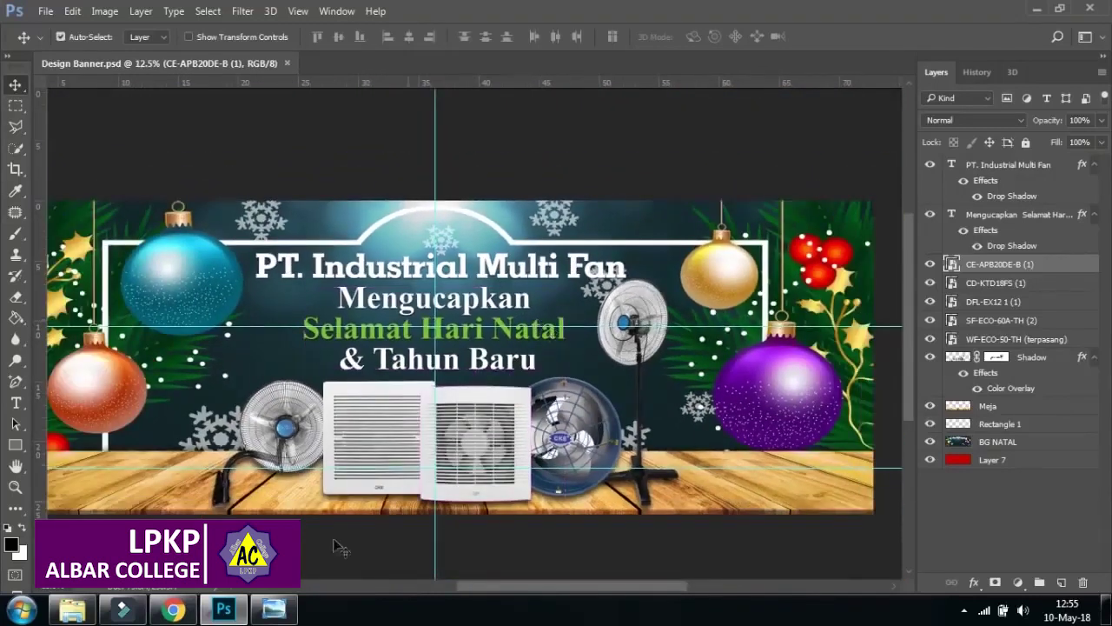
- Tilt the canvas view 2° clockwise with the Rotate View tool, and reset its rotation angle to 0°
click(24, 475)
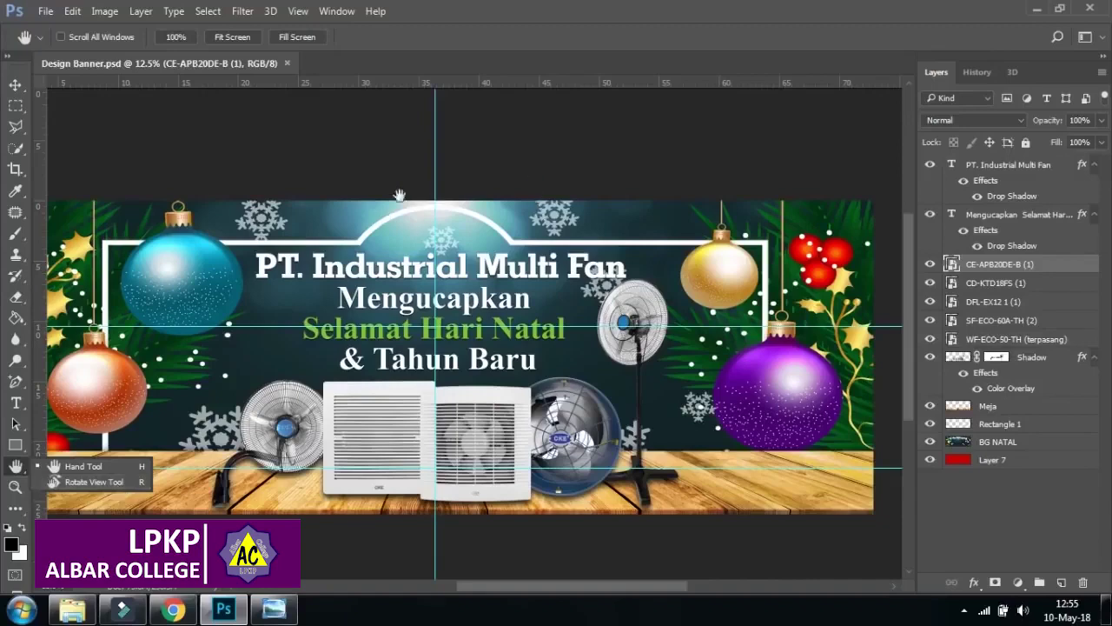
click(95, 483)
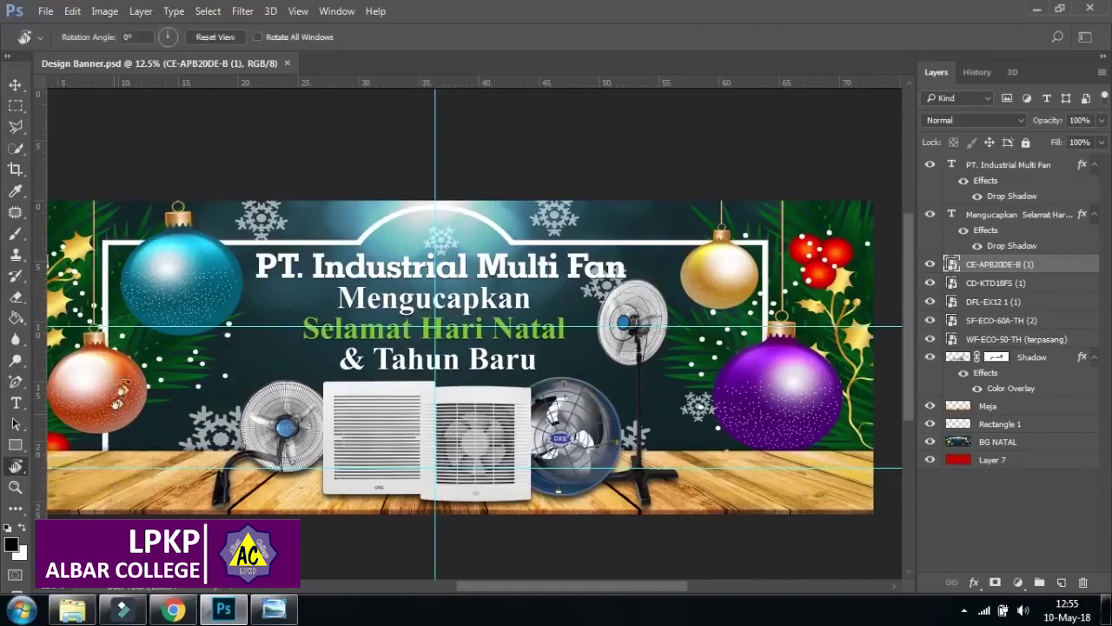
drag(476, 407, 470, 356)
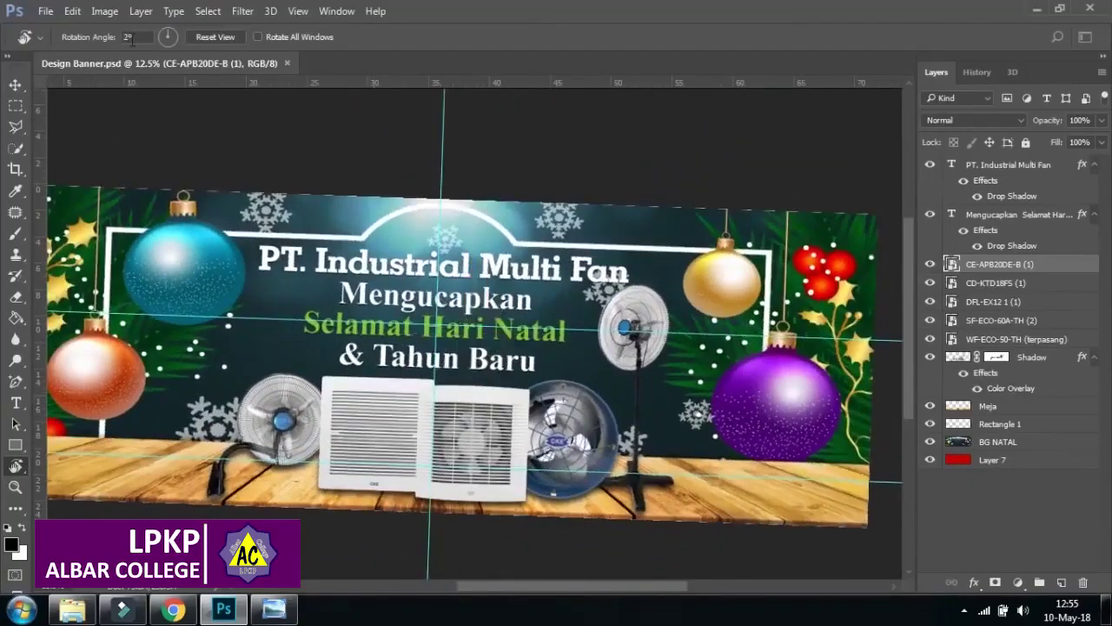
text(0)
key(Return)
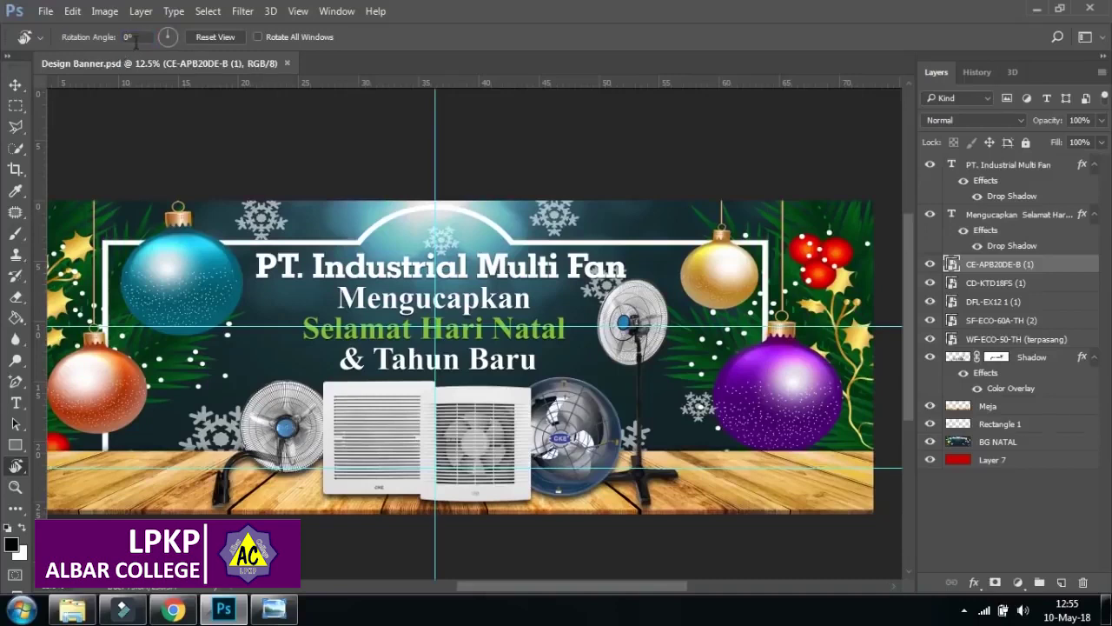
- Rotate the canvas view to -1°, set the rotation angle back to 0° and return to the Move tool
right_click(21, 469)
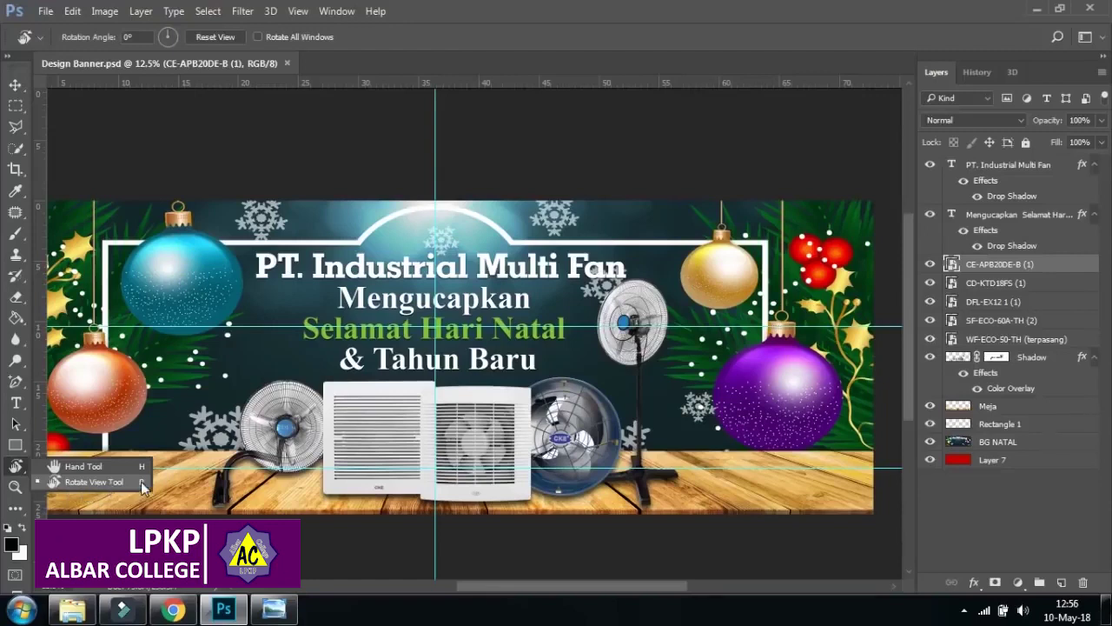
click(94, 482)
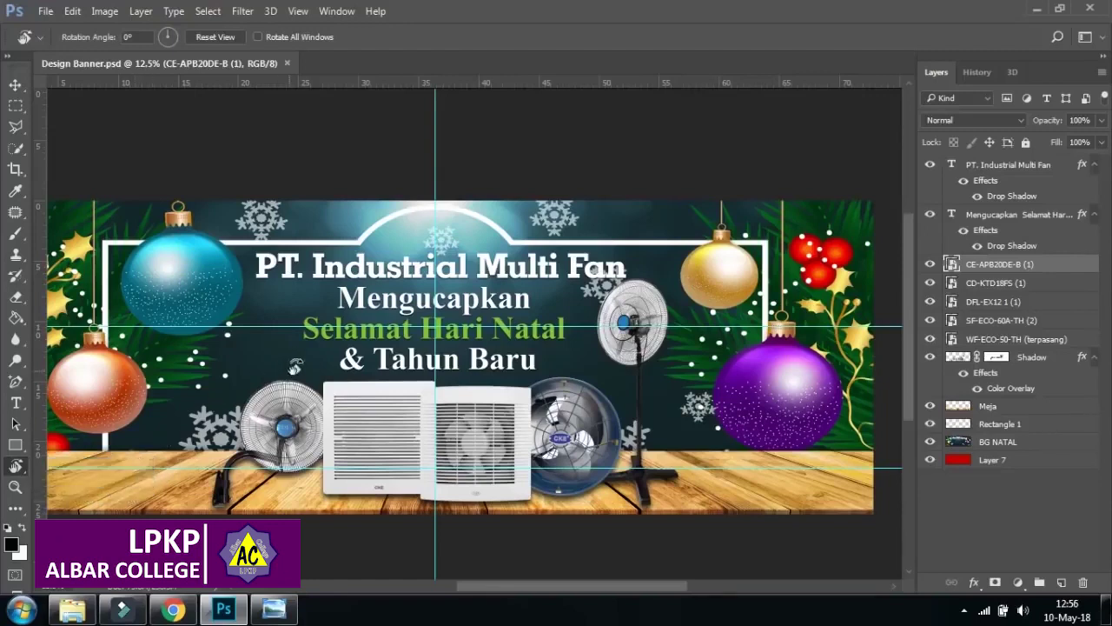
click(16, 87)
key(r)
mouse_move(539, 283)
mouse_down()
mouse_move(552, 364)
mouse_move(393, 339)
mouse_move(569, 241)
mouse_move(595, 283)
mouse_move(333, 250)
mouse_move(365, 408)
mouse_move(487, 383)
mouse_move(490, 341)
mouse_move(521, 287)
mouse_move(559, 263)
mouse_move(551, 272)
mouse_up()
click(15, 85)
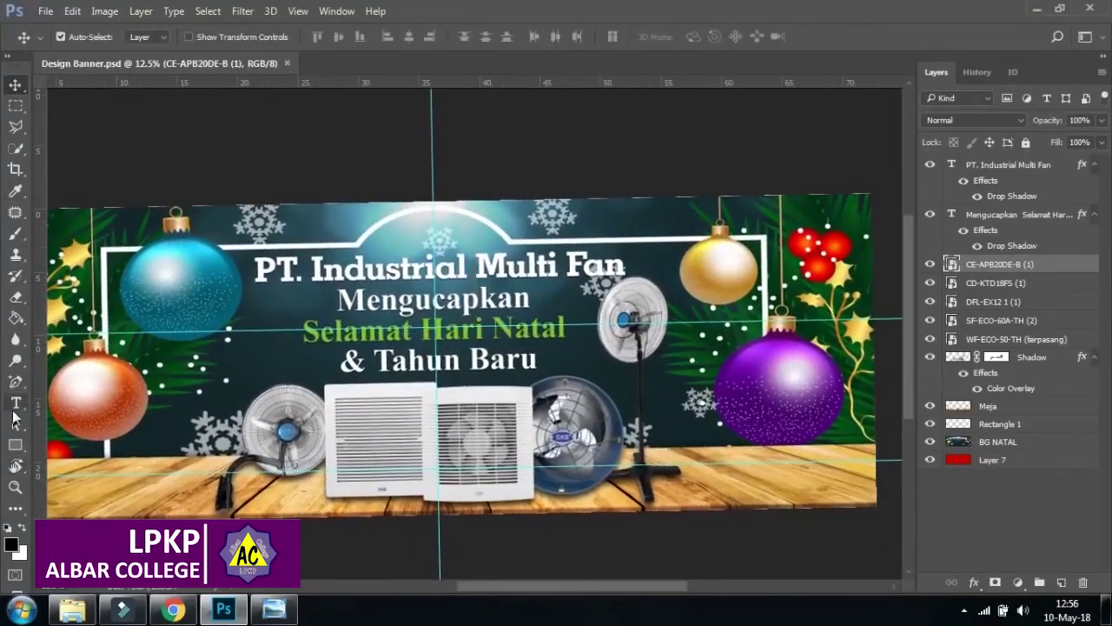
click(16, 466)
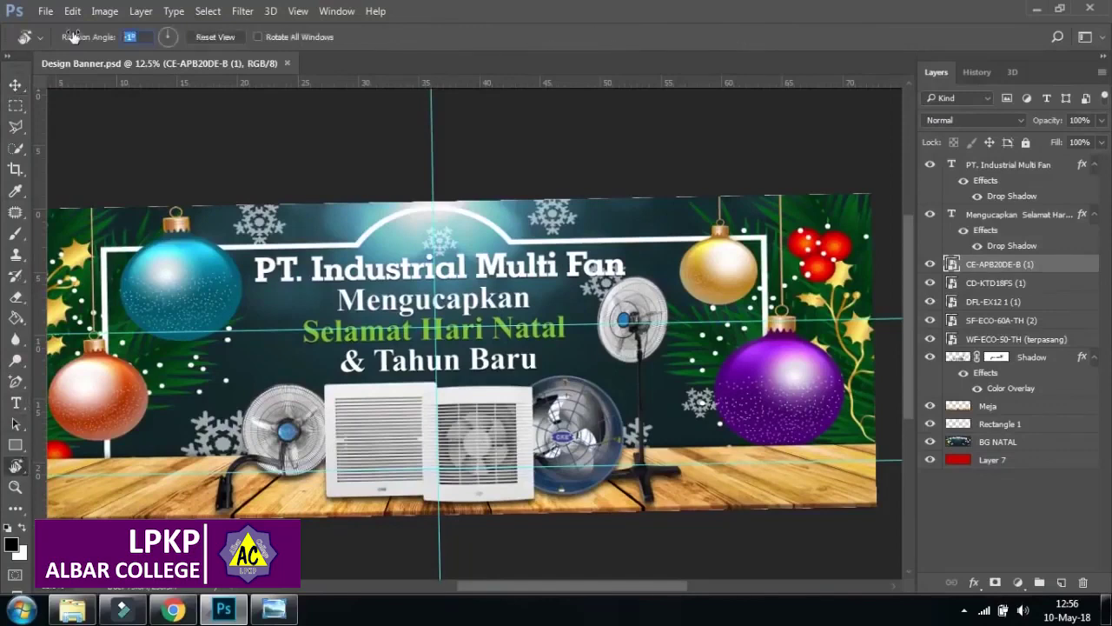
text(0)
key(Return)
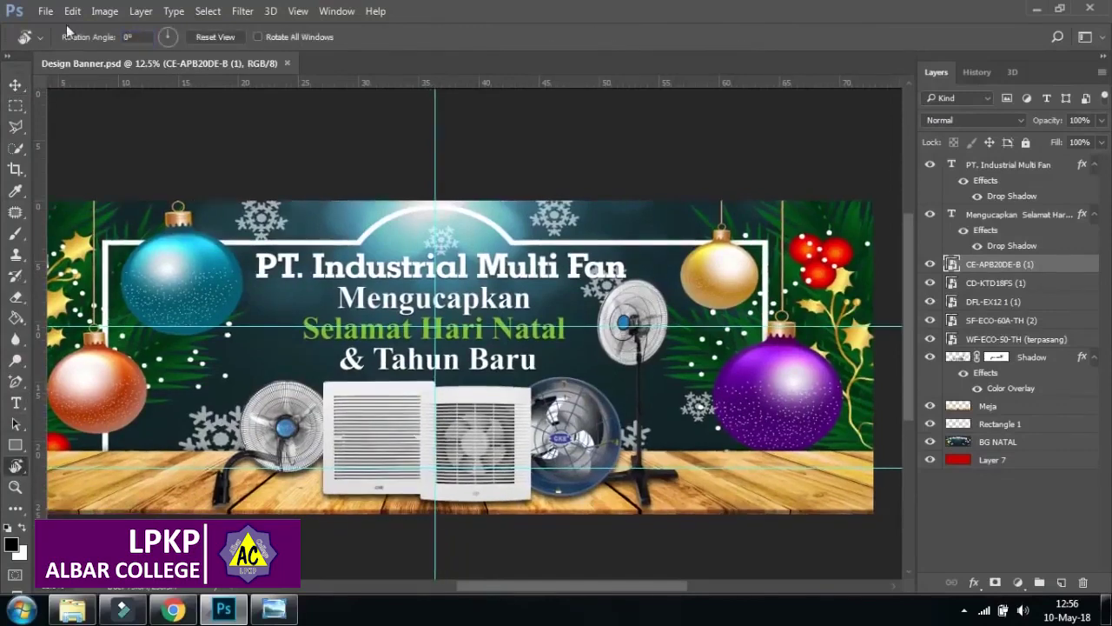
click(14, 86)
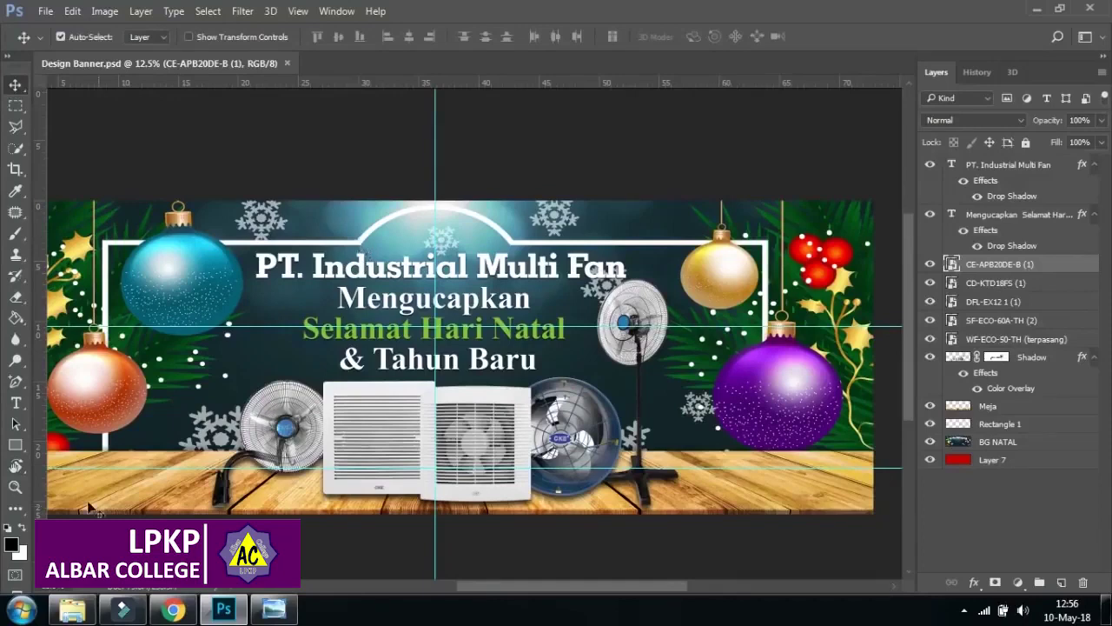
- Zoom in progressively on the area beside the blue ornament until the banner is magnified to 100%
click(14, 490)
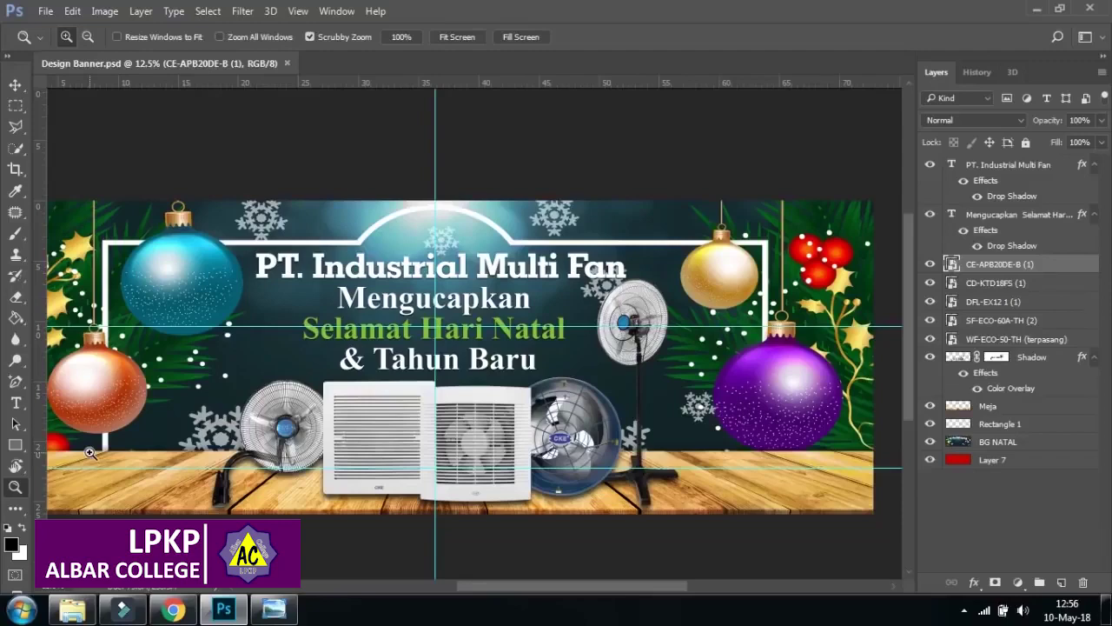
drag(191, 289, 241, 298)
drag(151, 317, 177, 328)
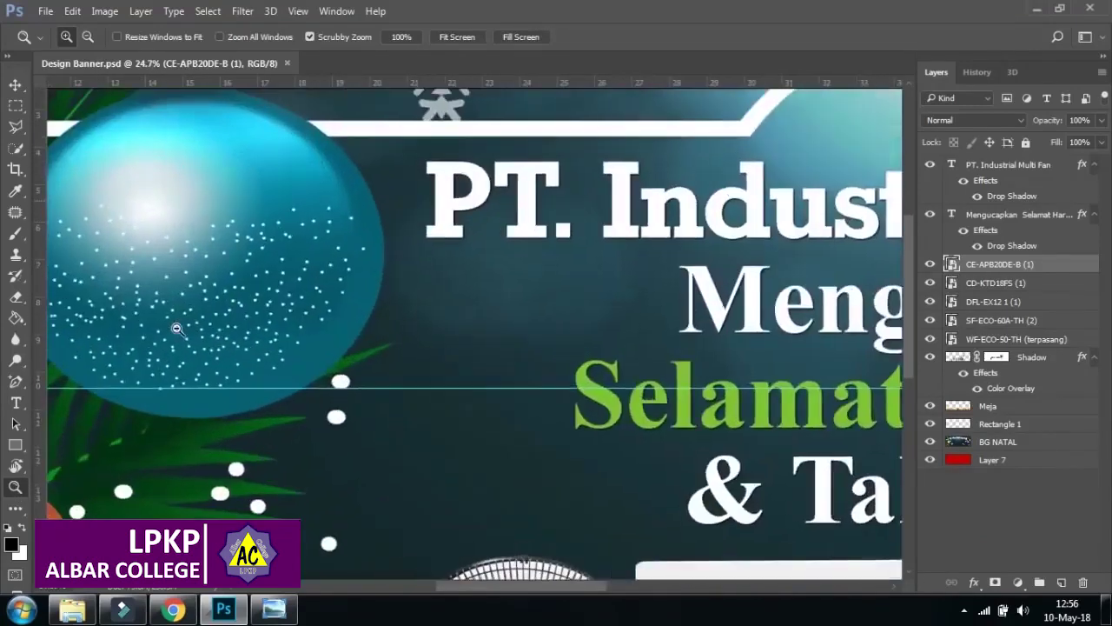
click(19, 90)
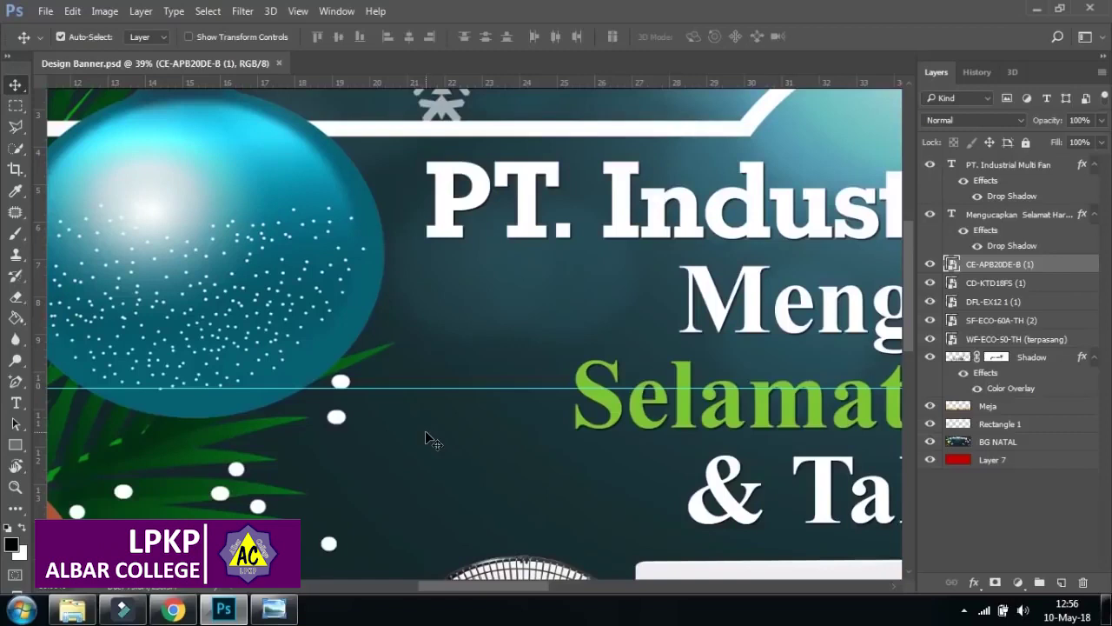
key(ctrl+plus)
key(ctrl+plus)
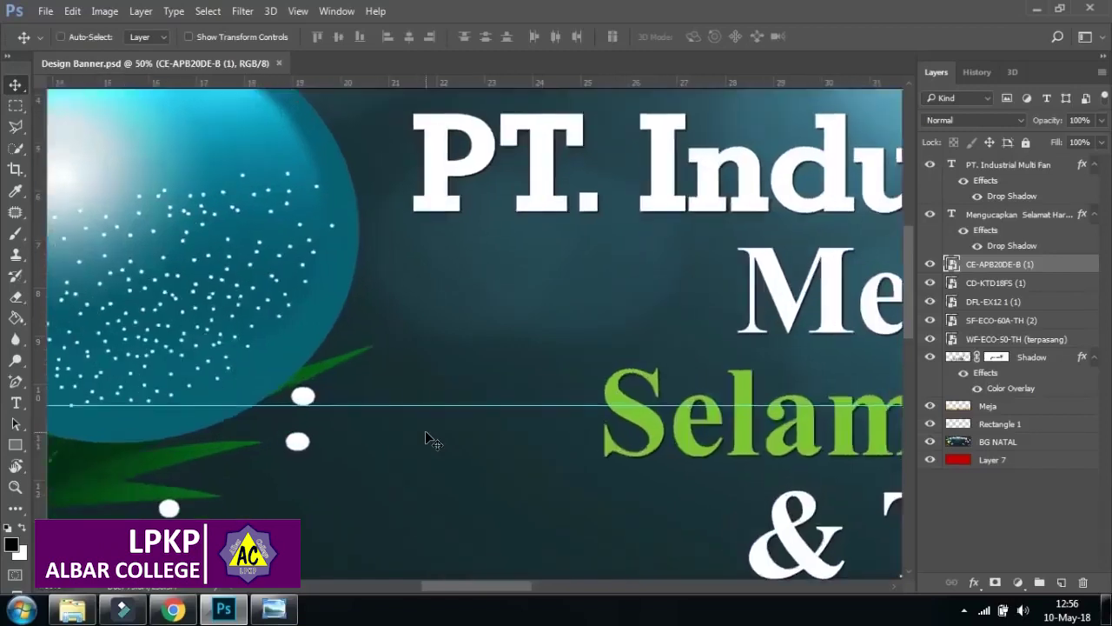
key(ctrl+plus)
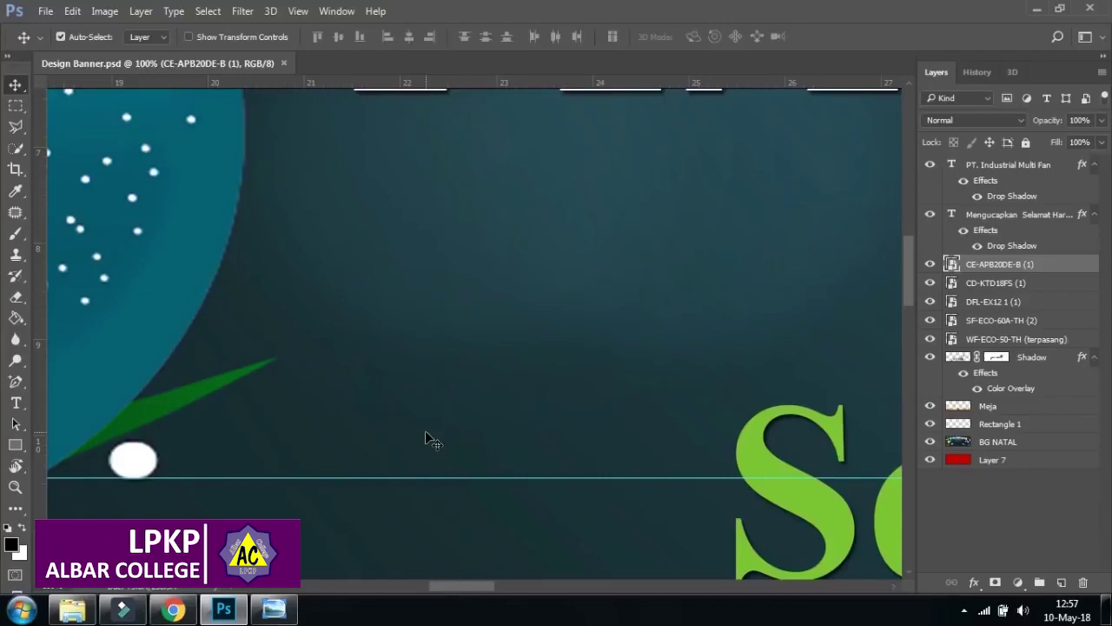
- Zoom out from the magnified ornament area until the whole banner fits in view at 8.33%
key(ctrl+minus)
key(ctrl+minus)
key(ctrl+minus)
key(ctrl+minus)
key(ctrl+minus)
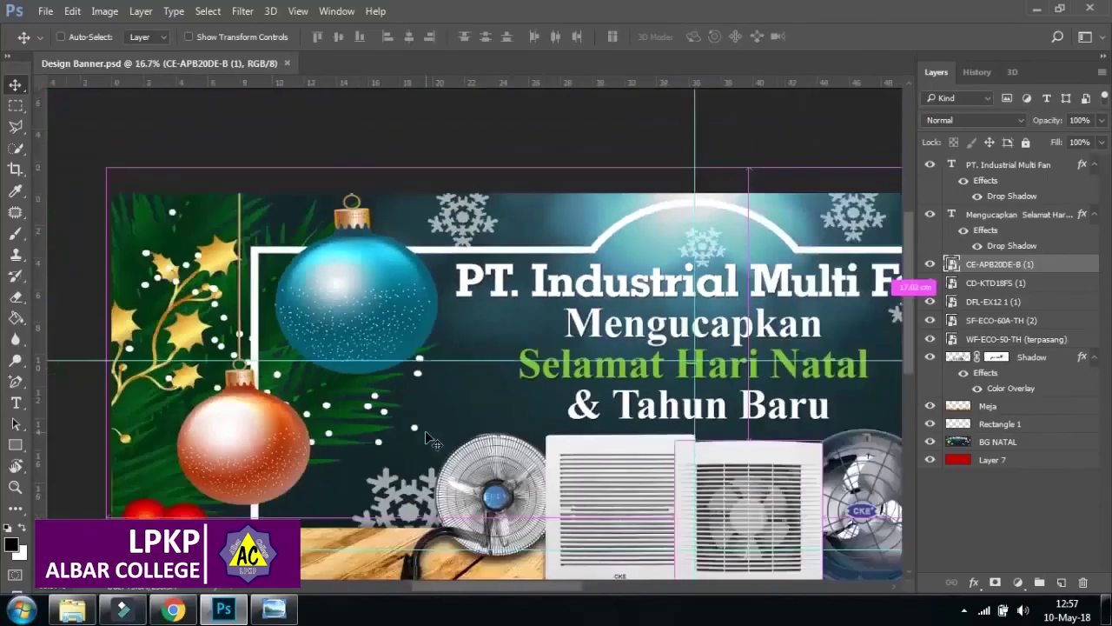
key(ctrl+minus)
key(ctrl+minus)
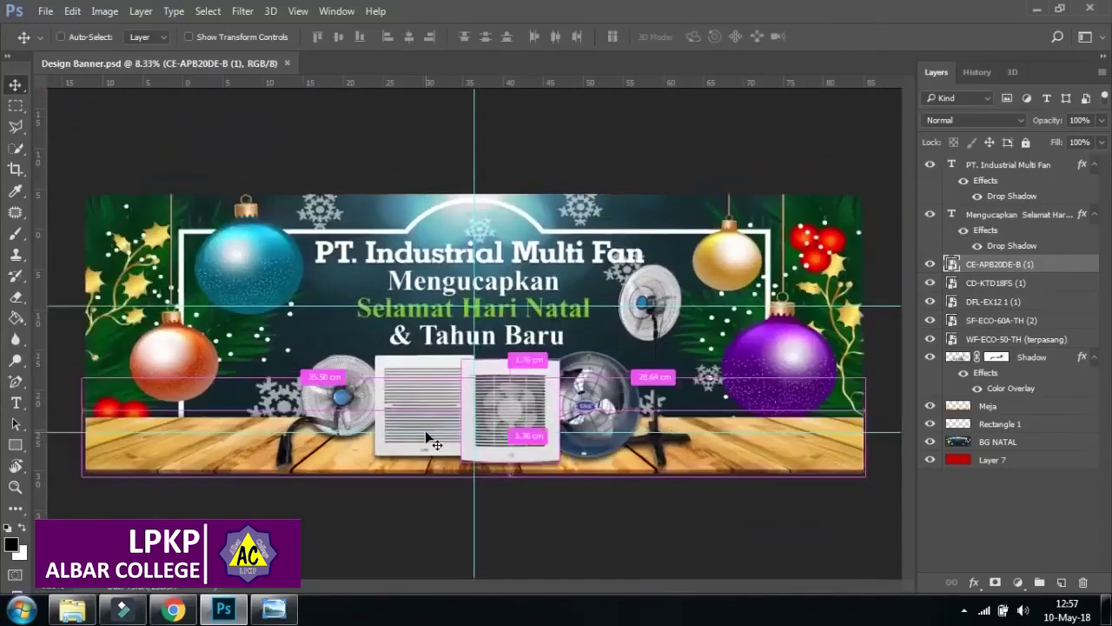
- Magnify the banner's centre to 25% around the greeting text and the white exhaust fans
key(ctrl+plus)
key(ctrl+plus)
key(ctrl+plus)
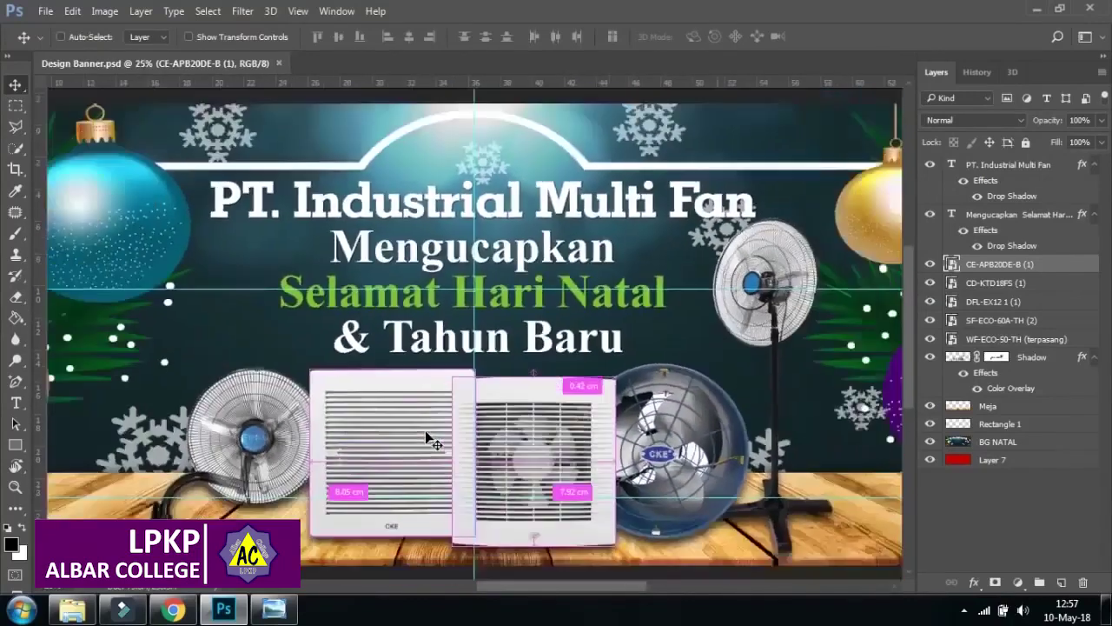
key(ctrl+minus)
key(ctrl+plus)
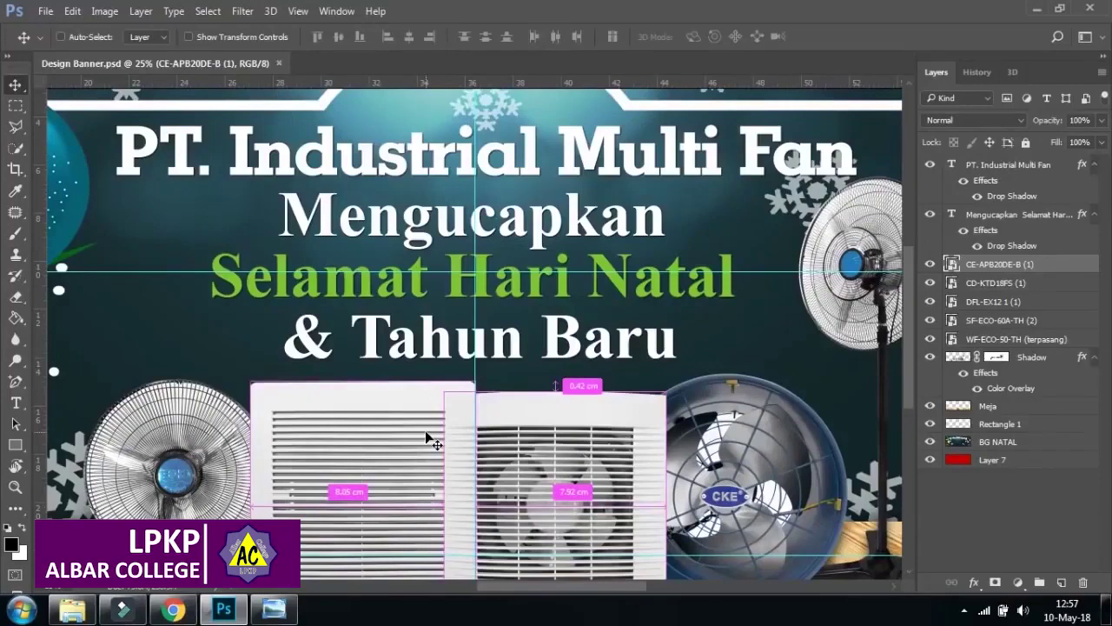
key(ctrl)
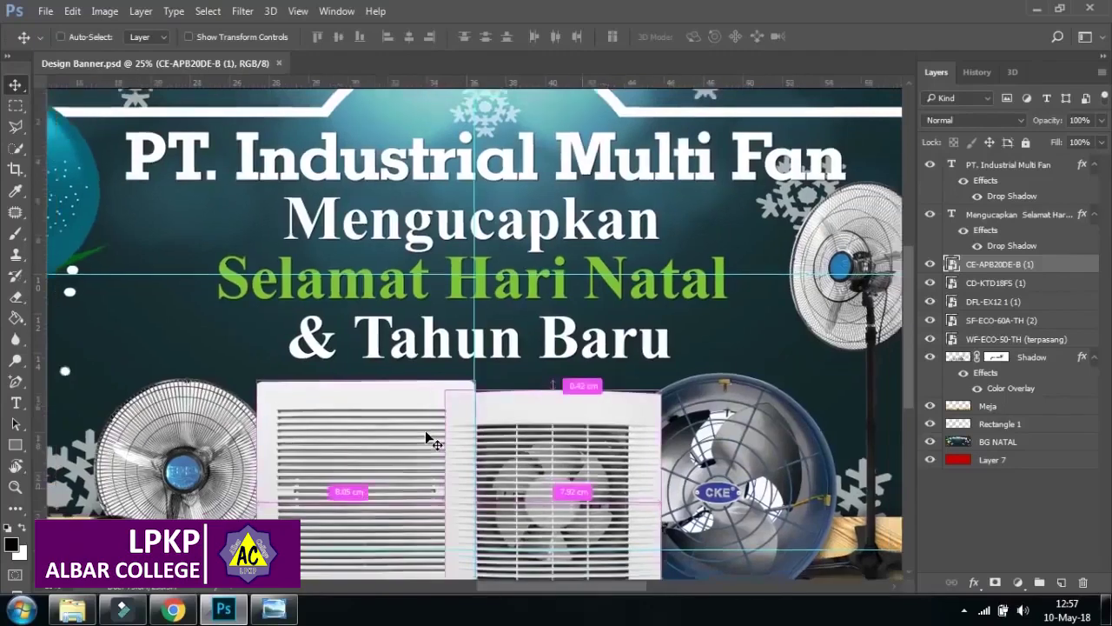
- Zoom out to the whole banner and back in to 16.7%, and select the Zoom tool
key(ctrl+minus)
key(ctrl+minus)
key(ctrl+minus)
key(ctrl+plus)
key(ctrl+plus)
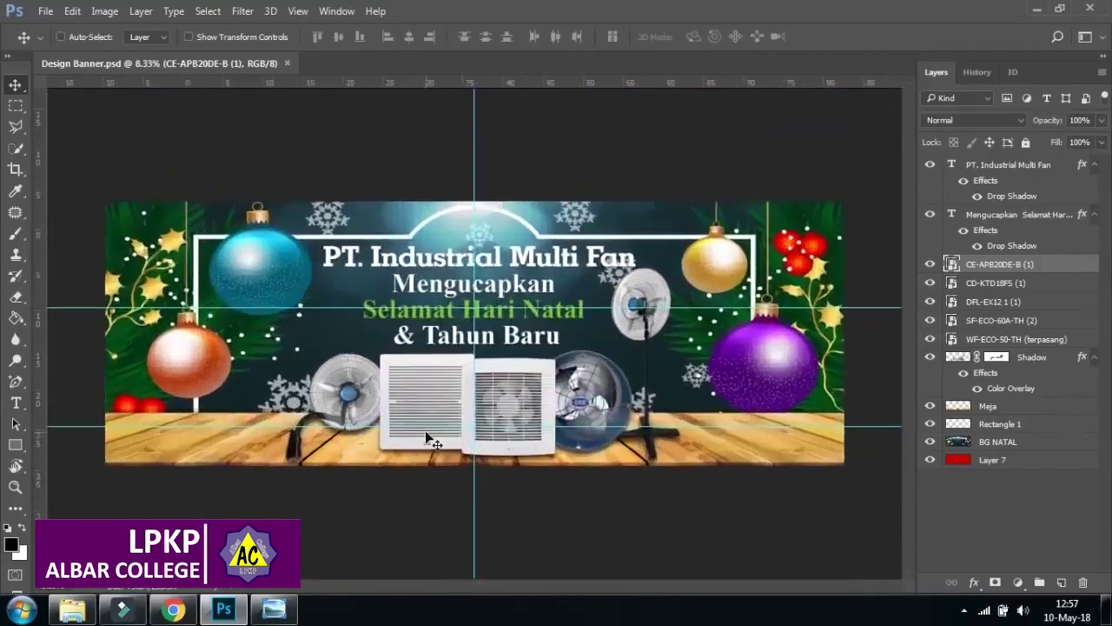
click(17, 487)
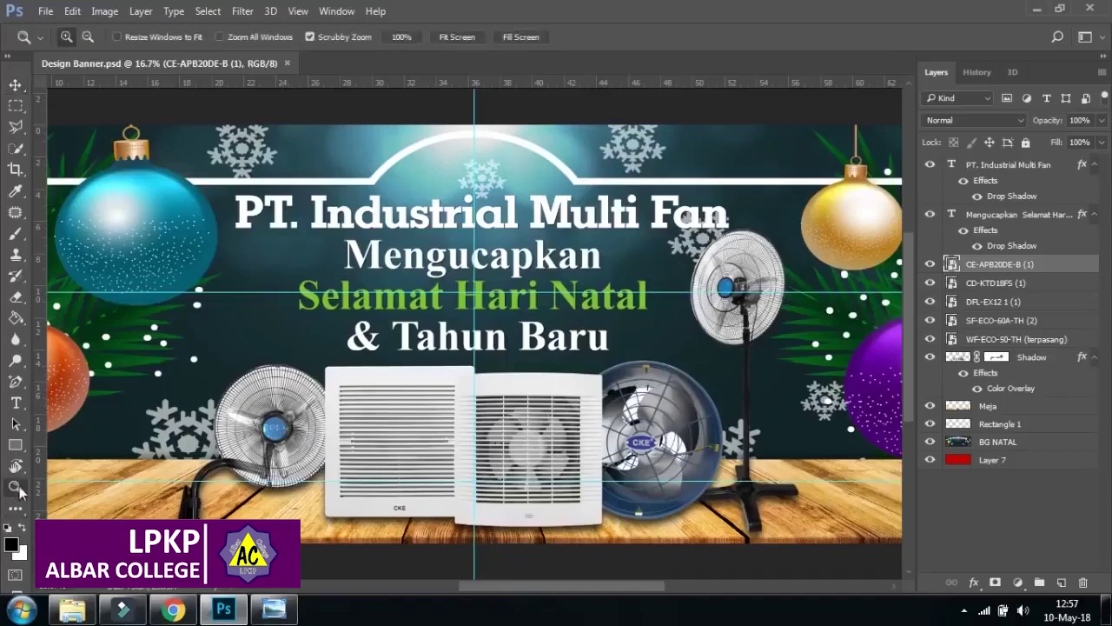
- Select the Move tool, show the Navigator panel and dock it beside the 3D panel
click(14, 85)
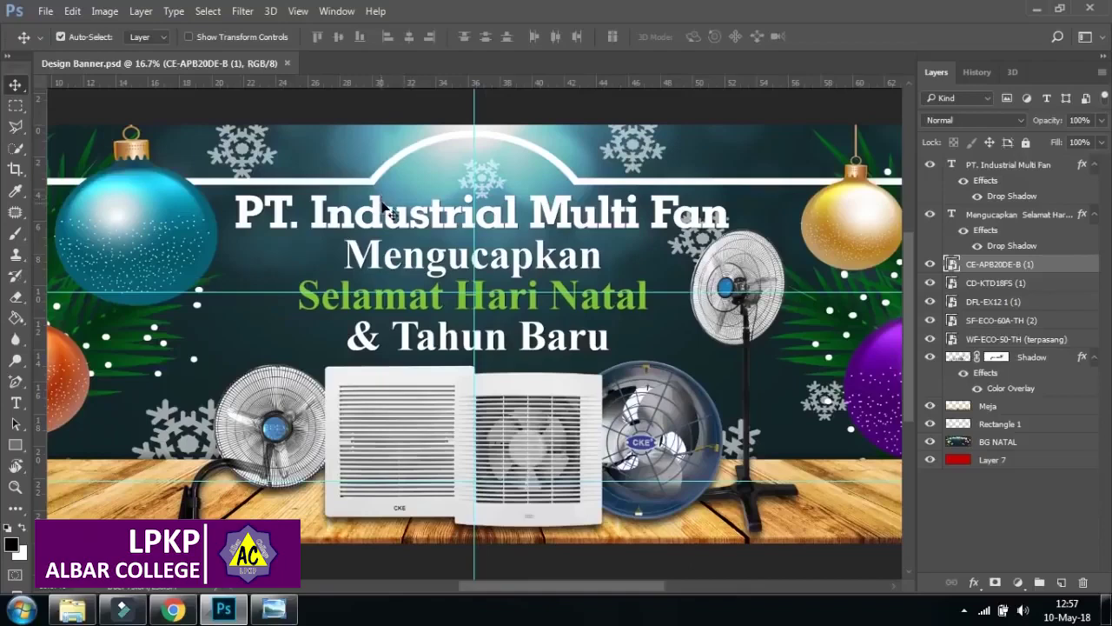
click(336, 11)
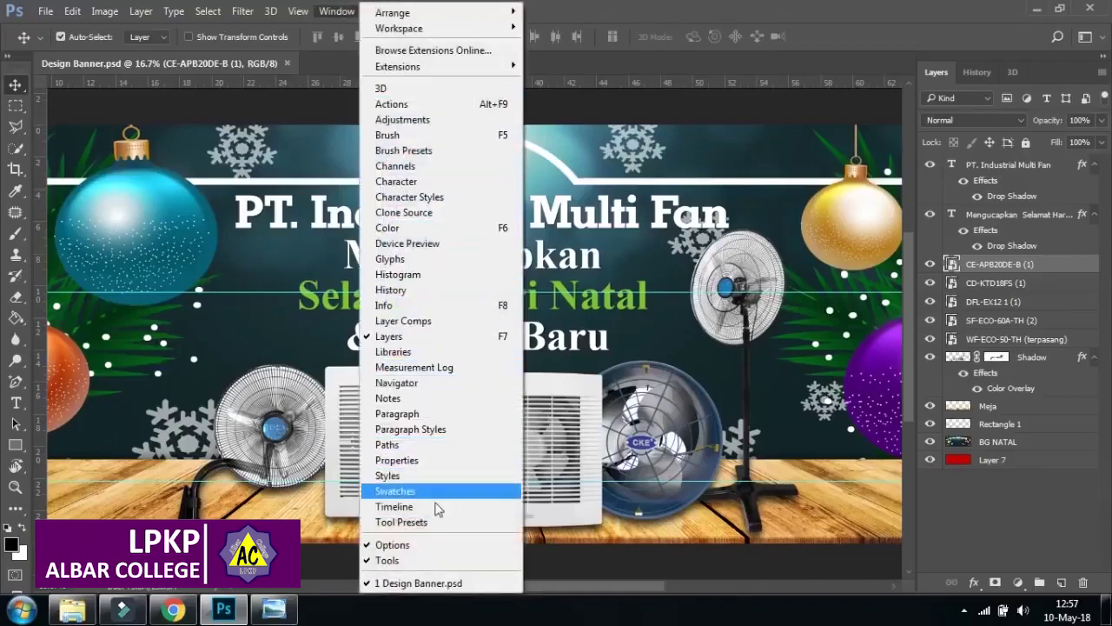
click(401, 384)
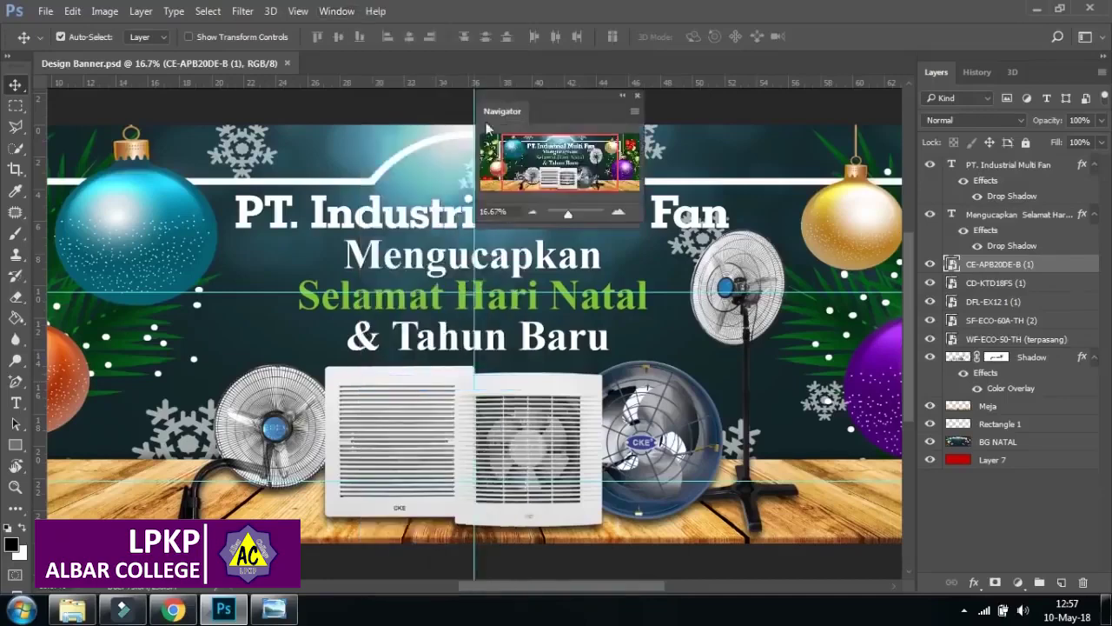
drag(501, 113, 1091, 87)
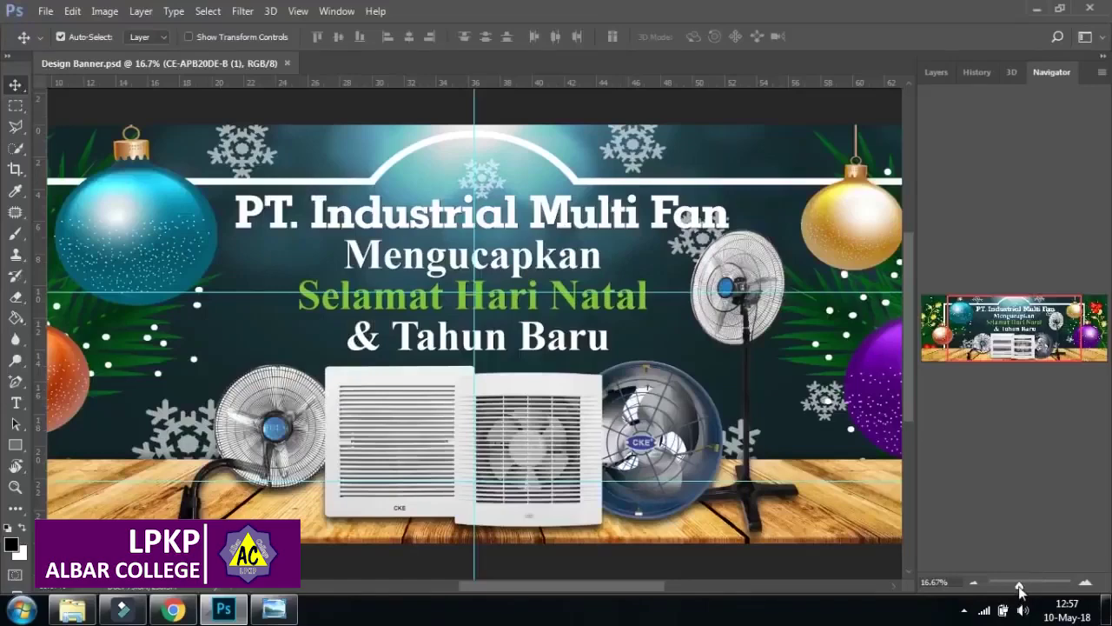
- Magnify the banner to about 111% with the Navigator and zoom back out to 24.4% with the Zoom tool
mouse_move(1020, 590)
mouse_down()
mouse_move(1011, 588)
mouse_move(1029, 580)
mouse_up()
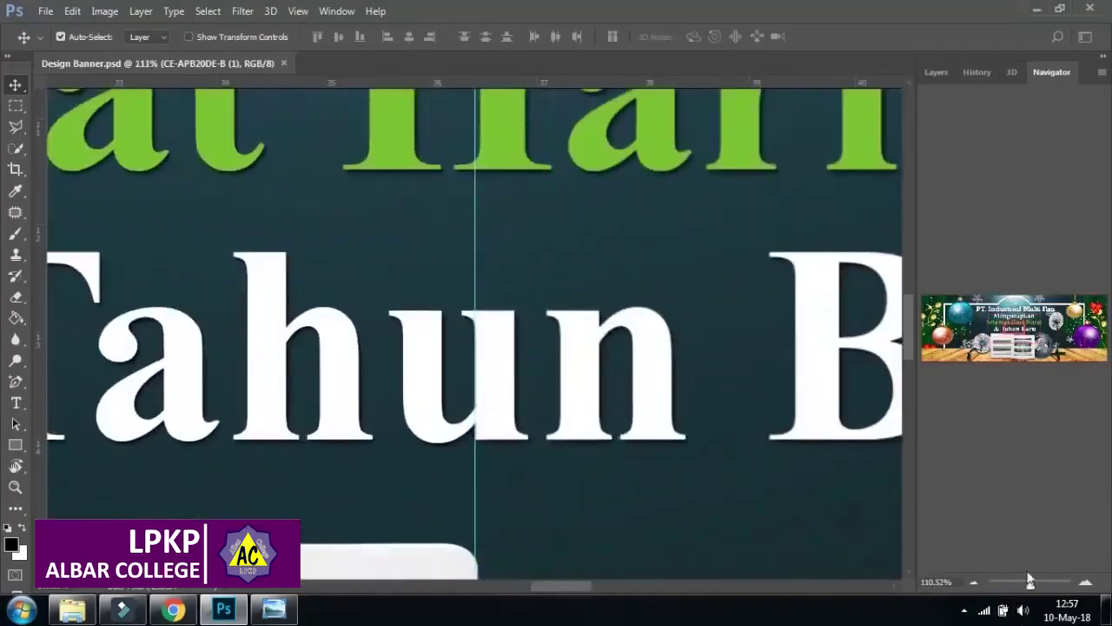
click(14, 488)
right_click(289, 282)
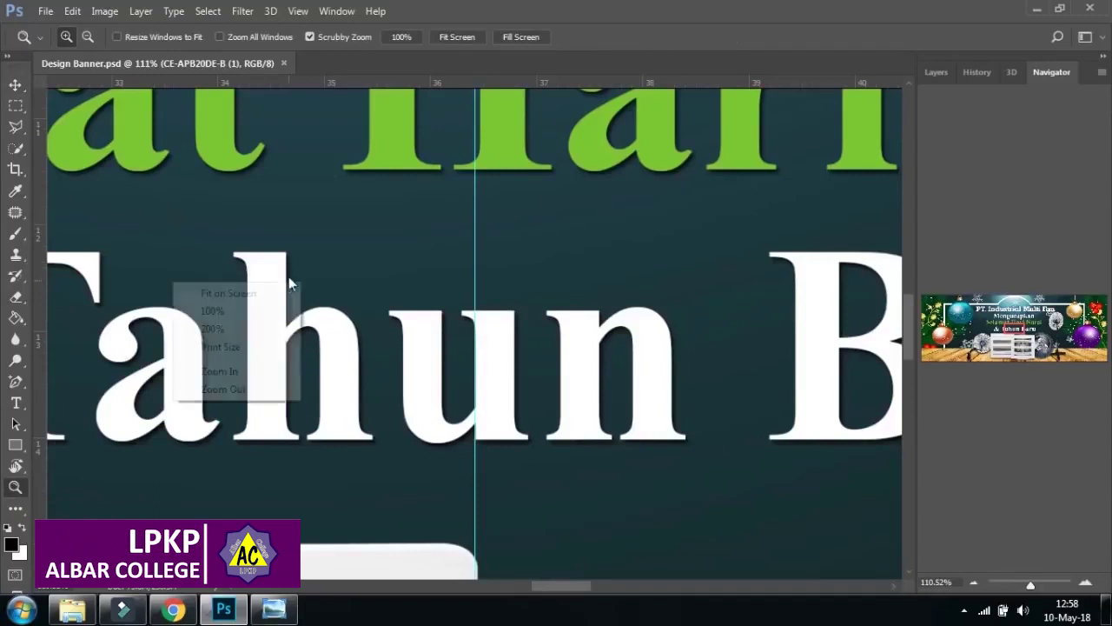
click(232, 217)
drag(191, 182, 122, 209)
drag(266, 208, 235, 234)
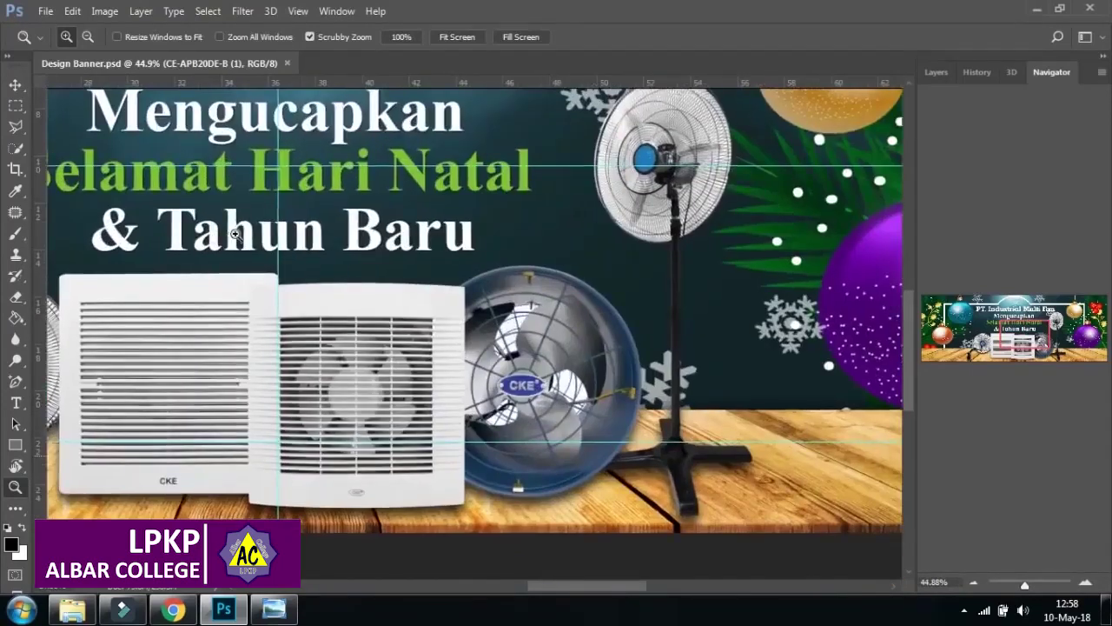
- Select the Move tool and zoom the banner to 16.7% without switching tools
click(14, 86)
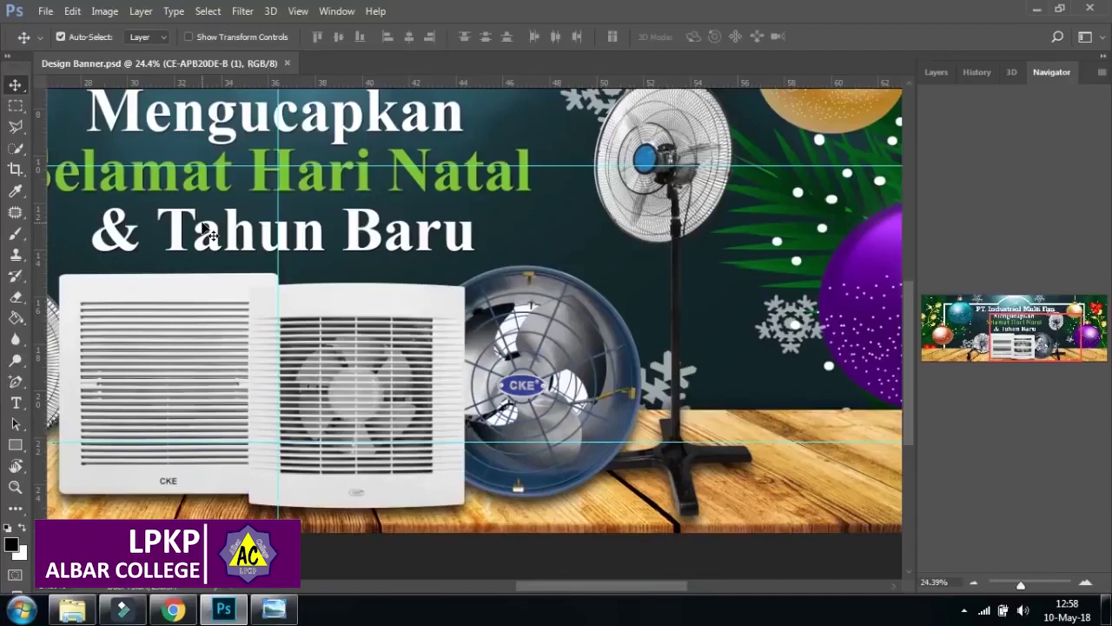
key(ctrl+minus)
key(ctrl+minus)
key(ctrl+minus)
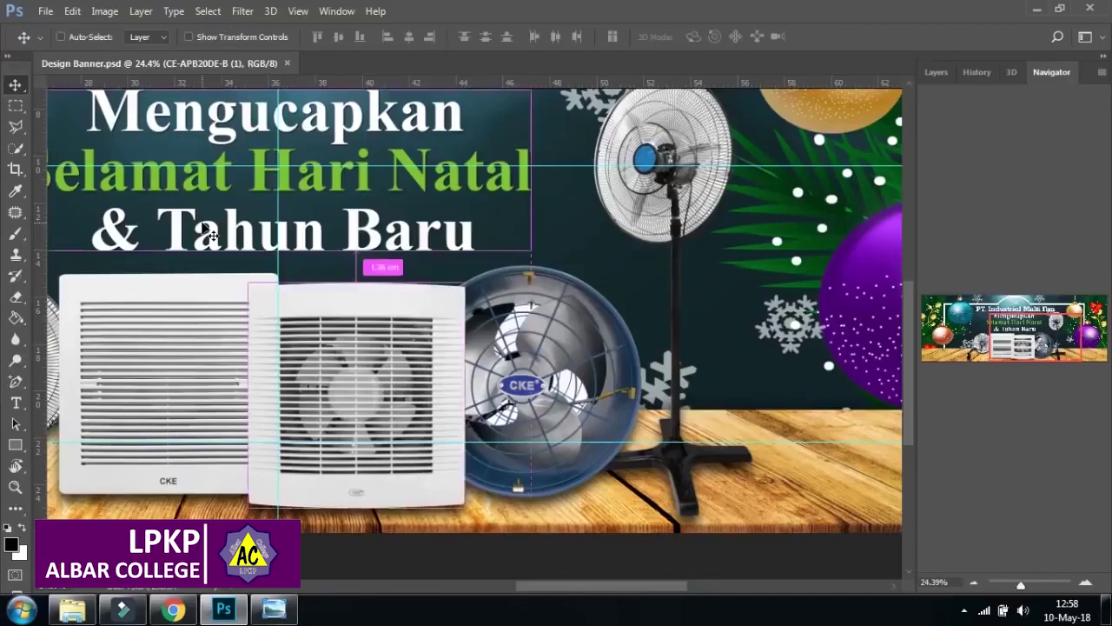
key(ctrl+plus)
key(ctrl+plus)
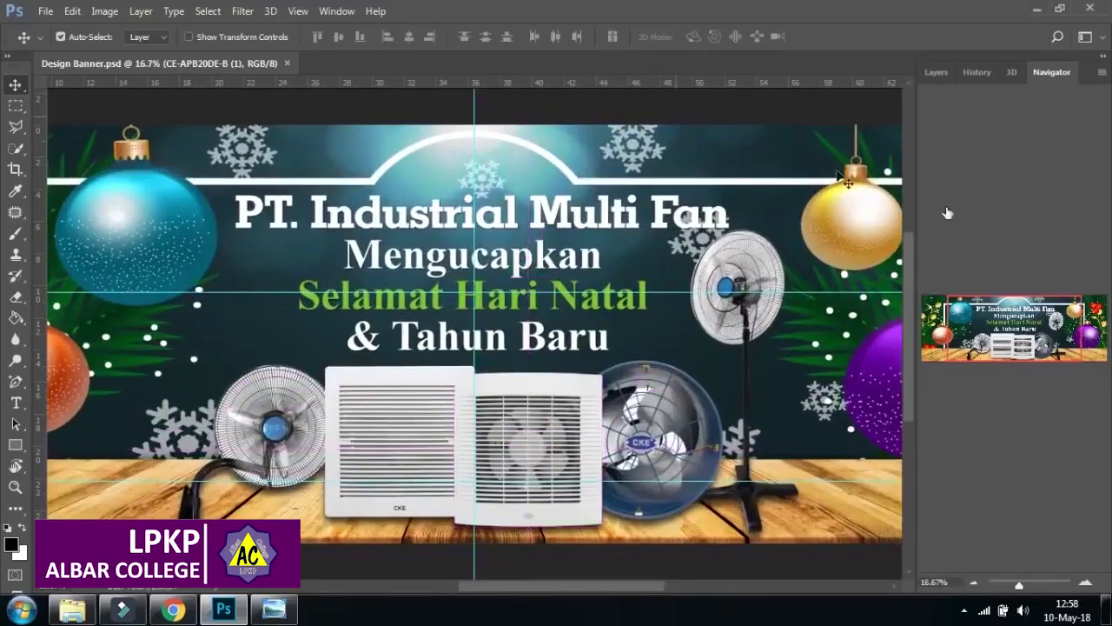
- Undock and close the Navigator panel, and show it again docked beside the 3D panel
drag(1052, 73, 825, 118)
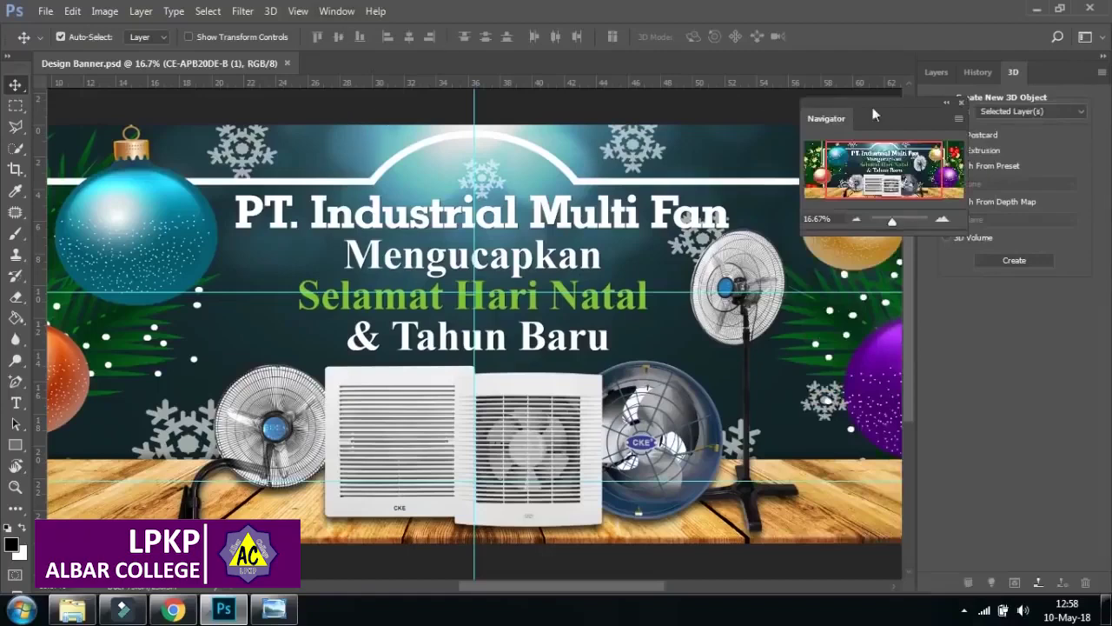
click(957, 104)
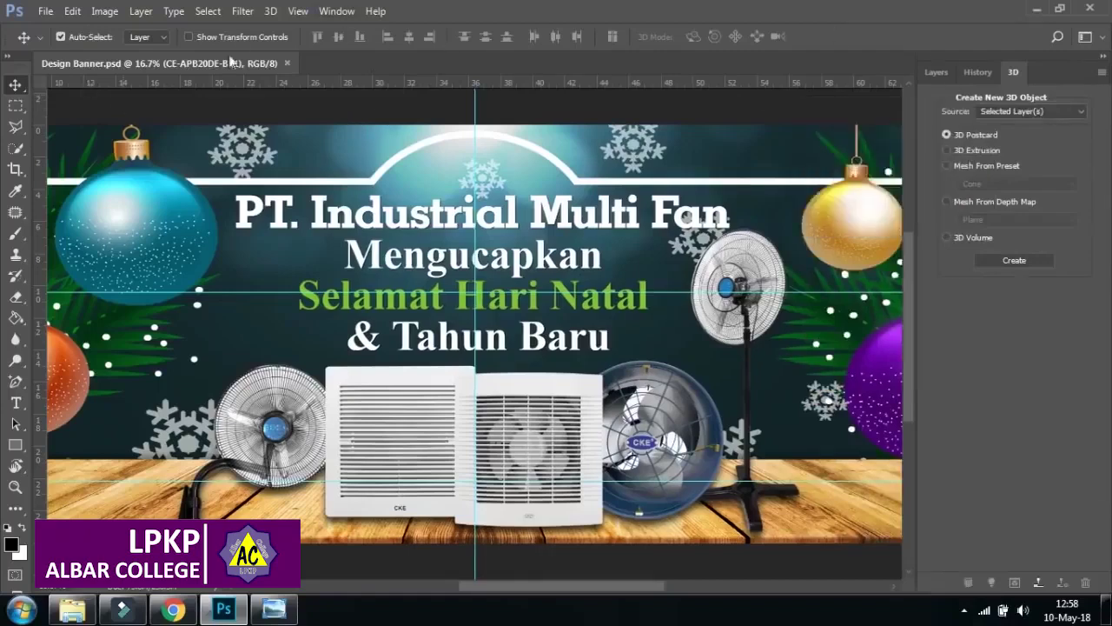
click(328, 11)
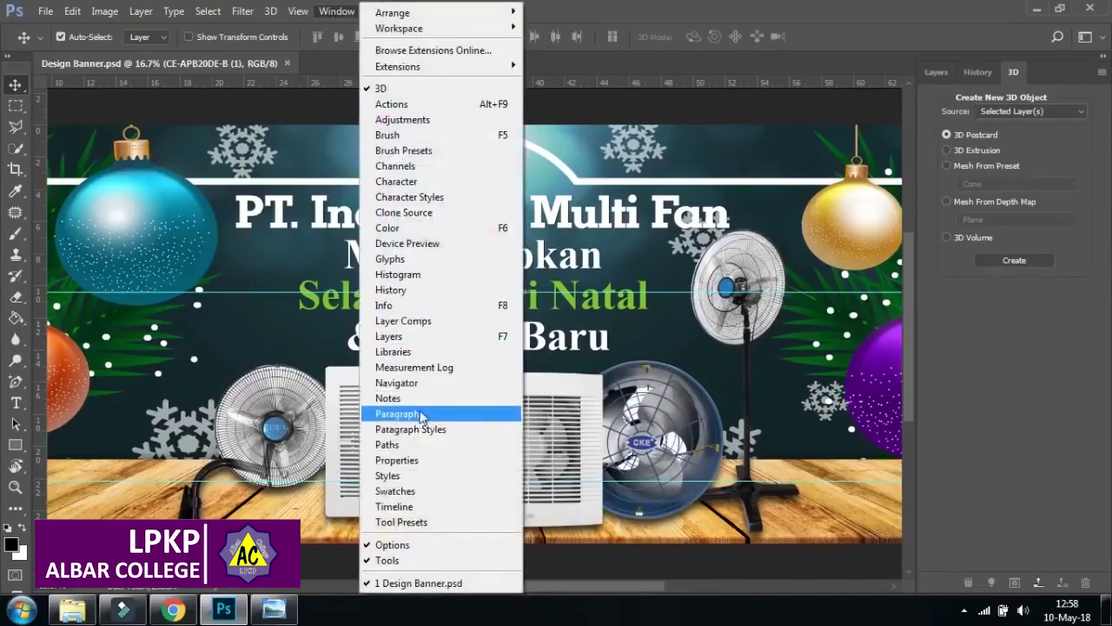
click(437, 383)
drag(827, 122, 1054, 87)
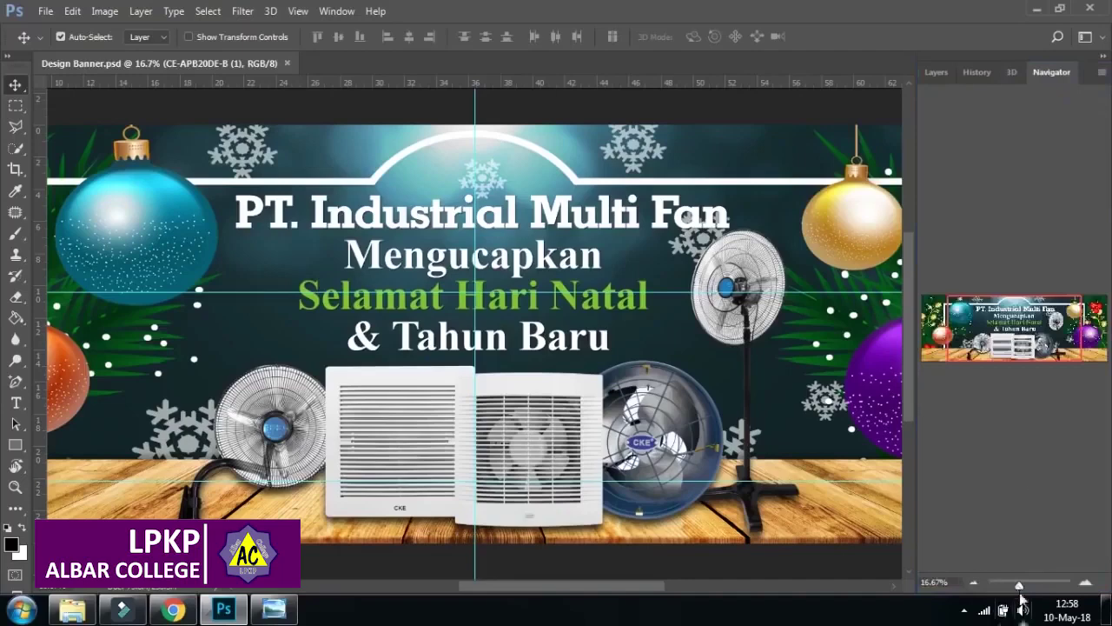
- Magnify the banner to 33.3% with the Navigator and pan with the Hand tool from the ornaments to the standing fan
drag(1017, 590, 1023, 585)
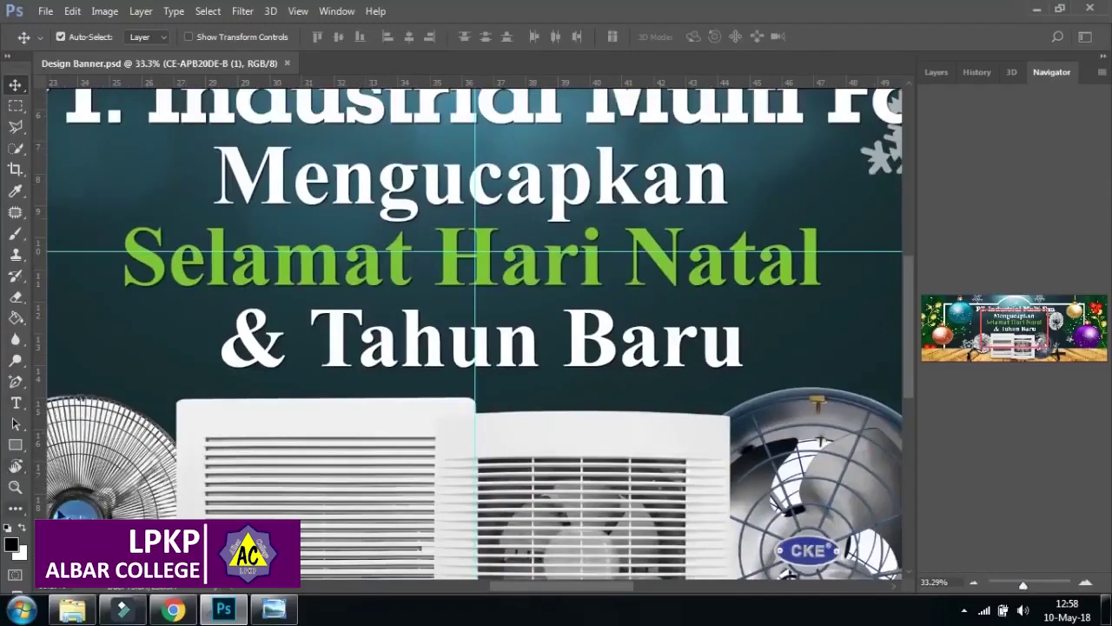
click(16, 467)
click(92, 474)
drag(124, 331, 509, 335)
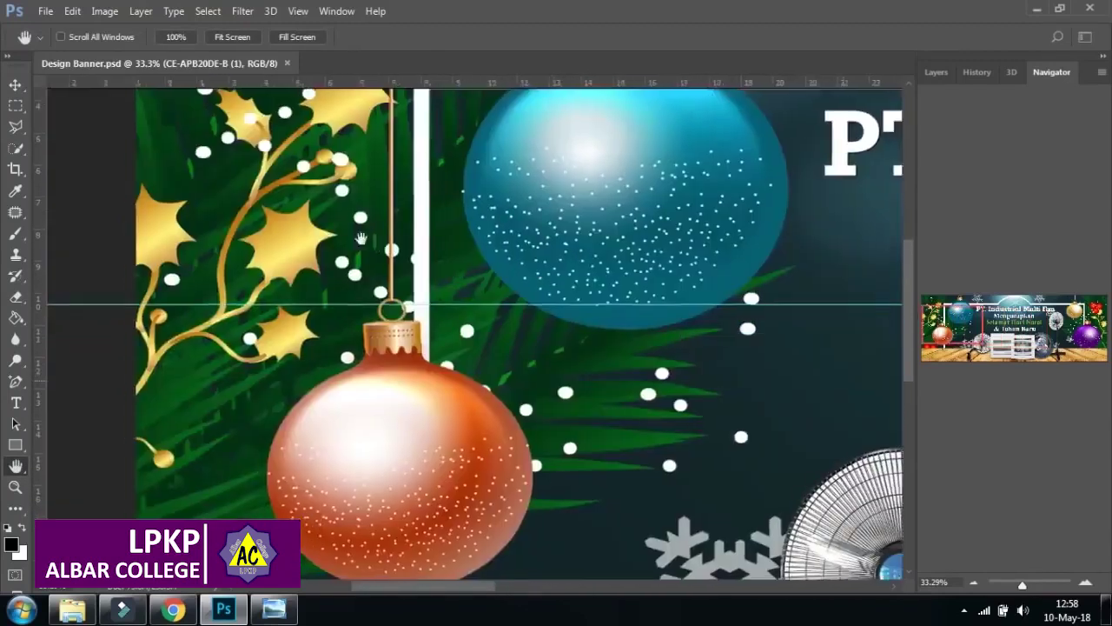
drag(361, 237, 498, 304)
drag(747, 164, 426, 250)
drag(703, 263, 611, 221)
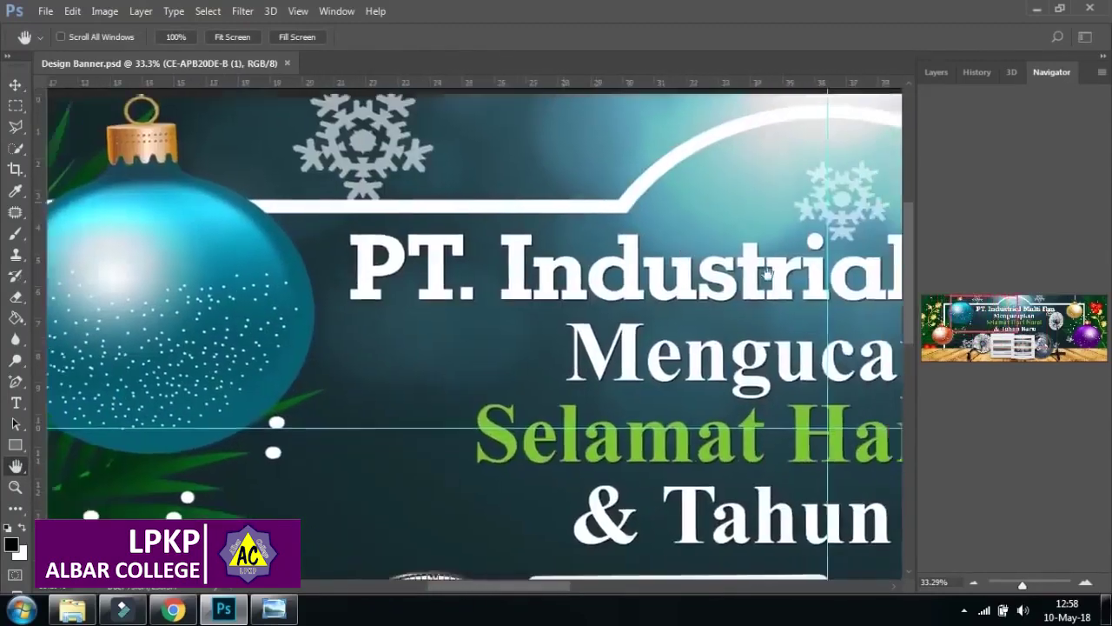
drag(753, 310, 632, 249)
drag(713, 296, 612, 261)
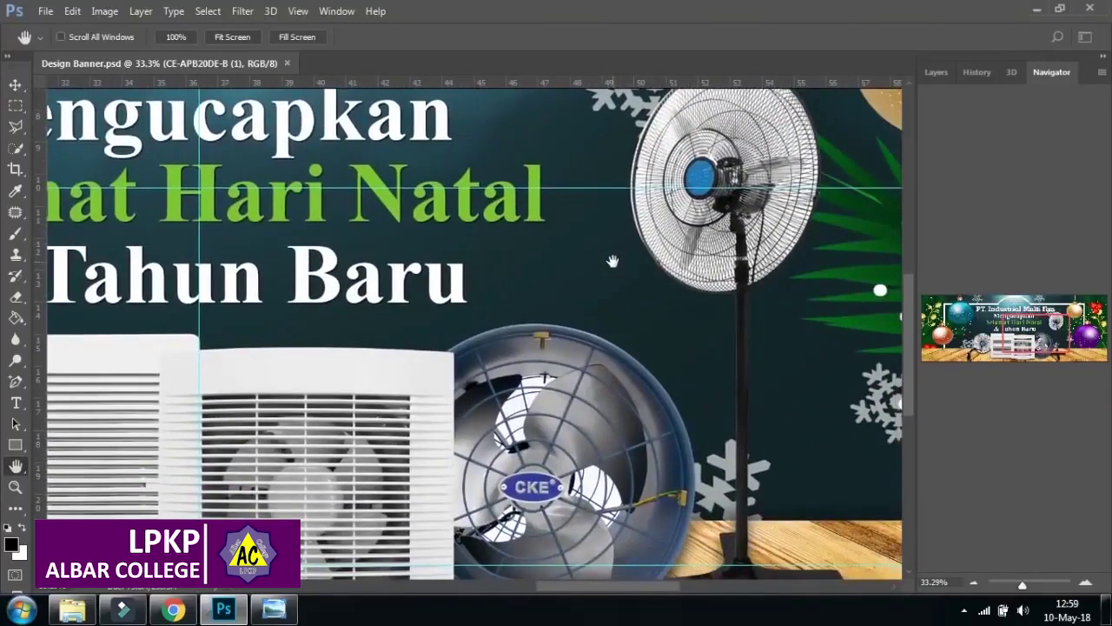
- Select the Move tool and pan across all parts of the banner at 33.3% with the temporary Hand tool
click(16, 85)
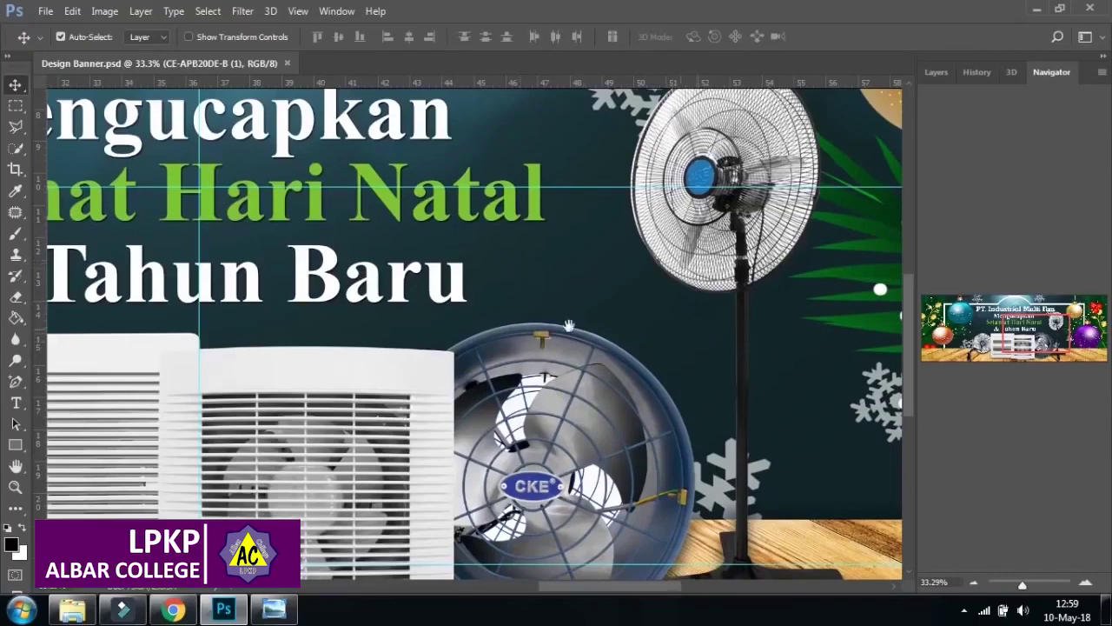
scroll(536, 283, right, 5)
scroll(666, 326, right, 5)
scroll(666, 326, up, 5)
scroll(666, 326, left, 10)
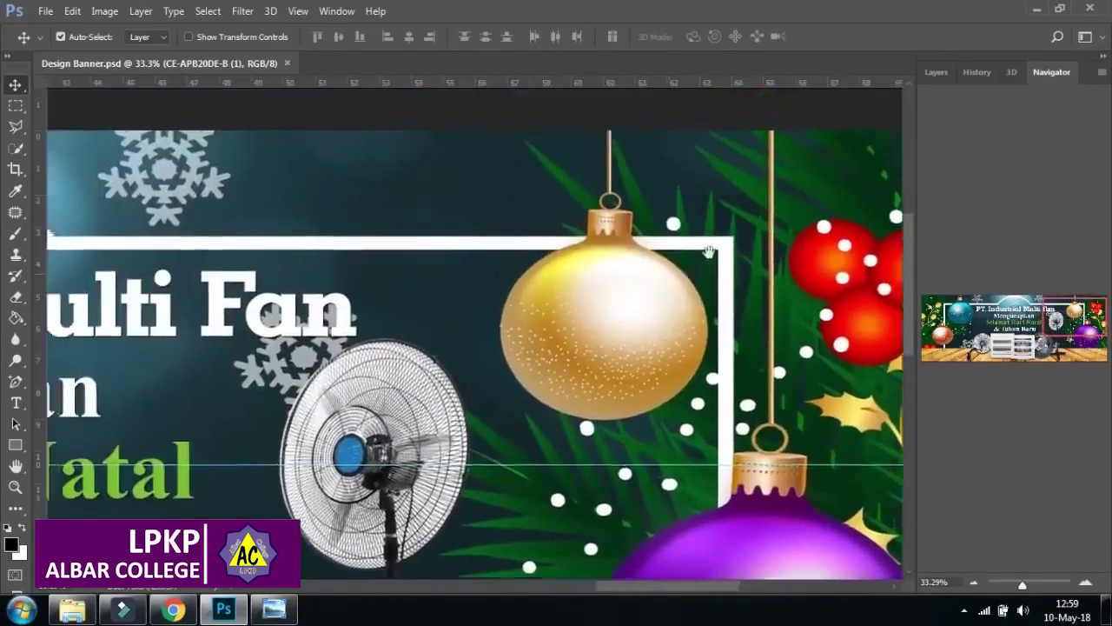
scroll(451, 250, down, 5)
scroll(451, 249, left, 10)
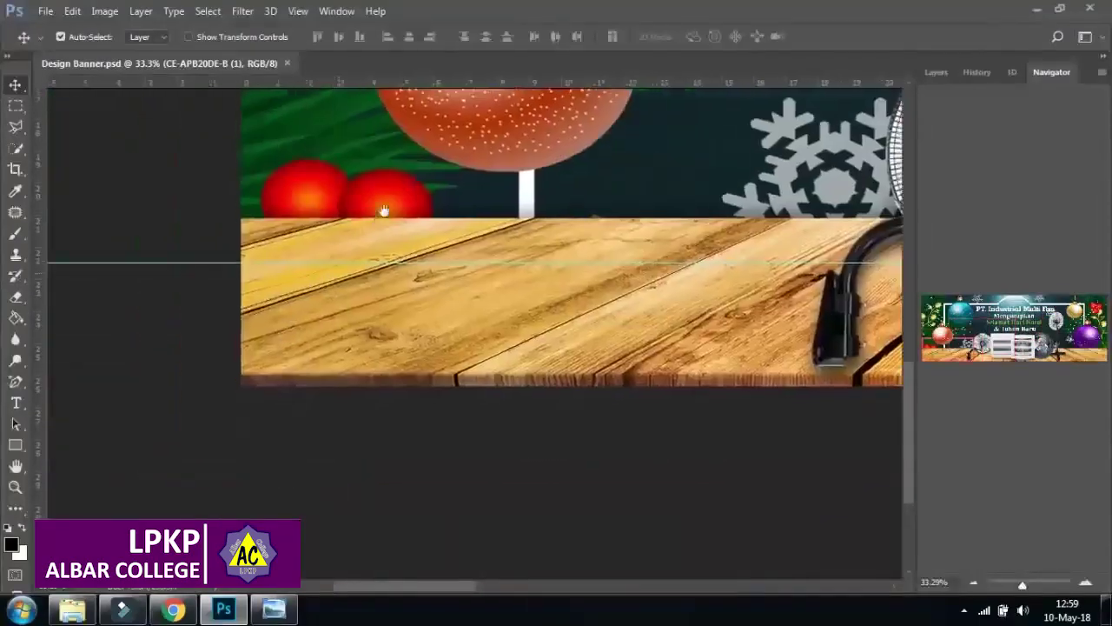
scroll(433, 260, right, 5)
scroll(524, 265, up, 6)
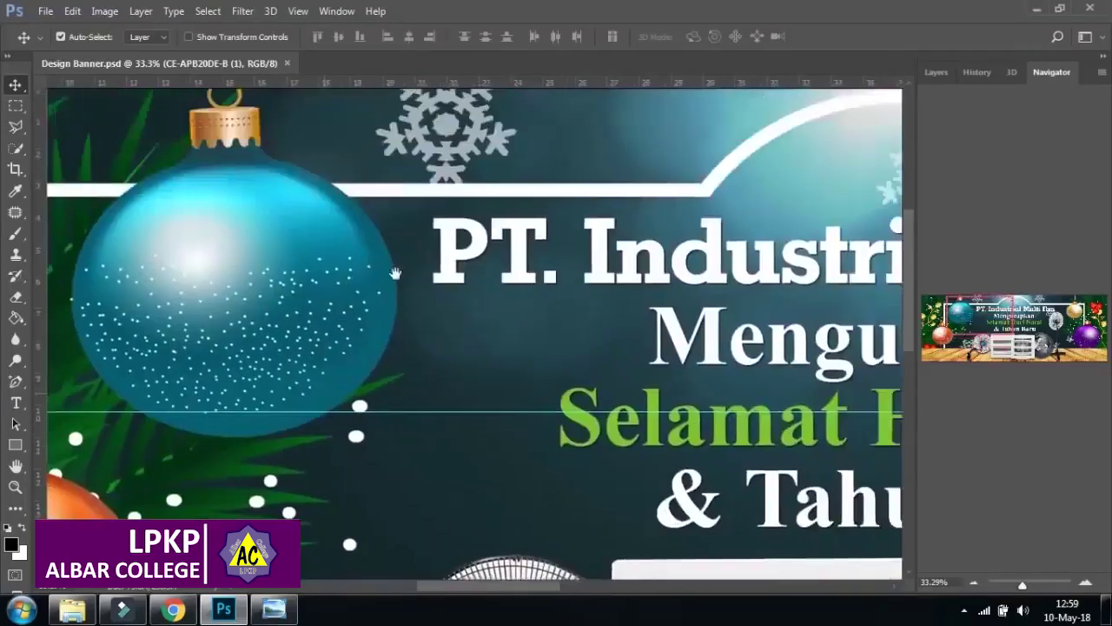
scroll(524, 266, down, 5)
scroll(641, 231, right, 10)
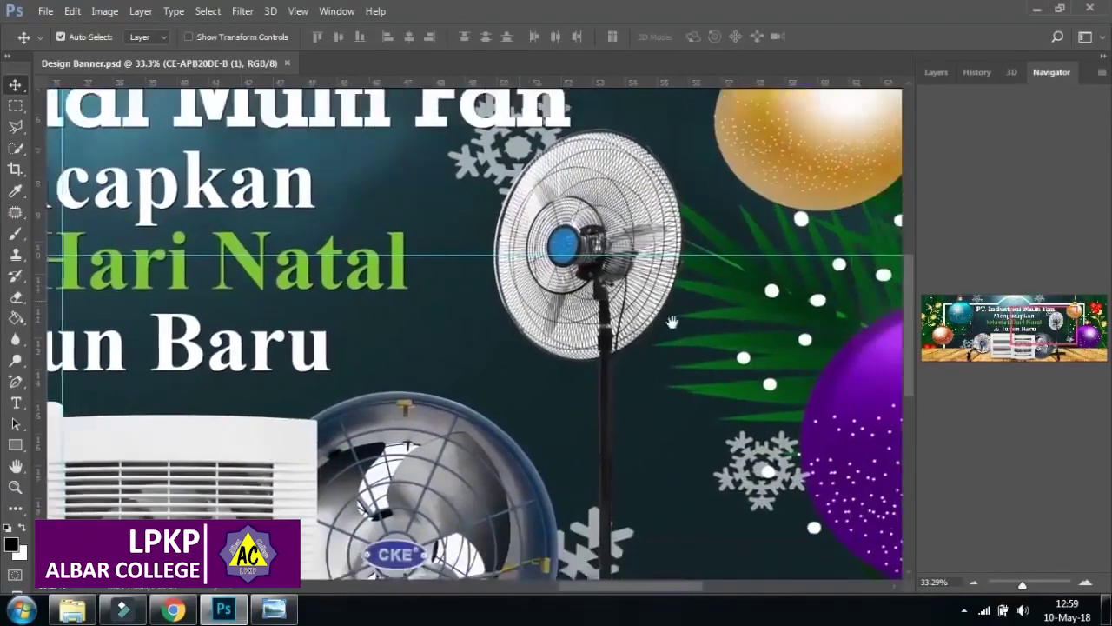
scroll(640, 231, up, 5)
scroll(640, 231, right, 5)
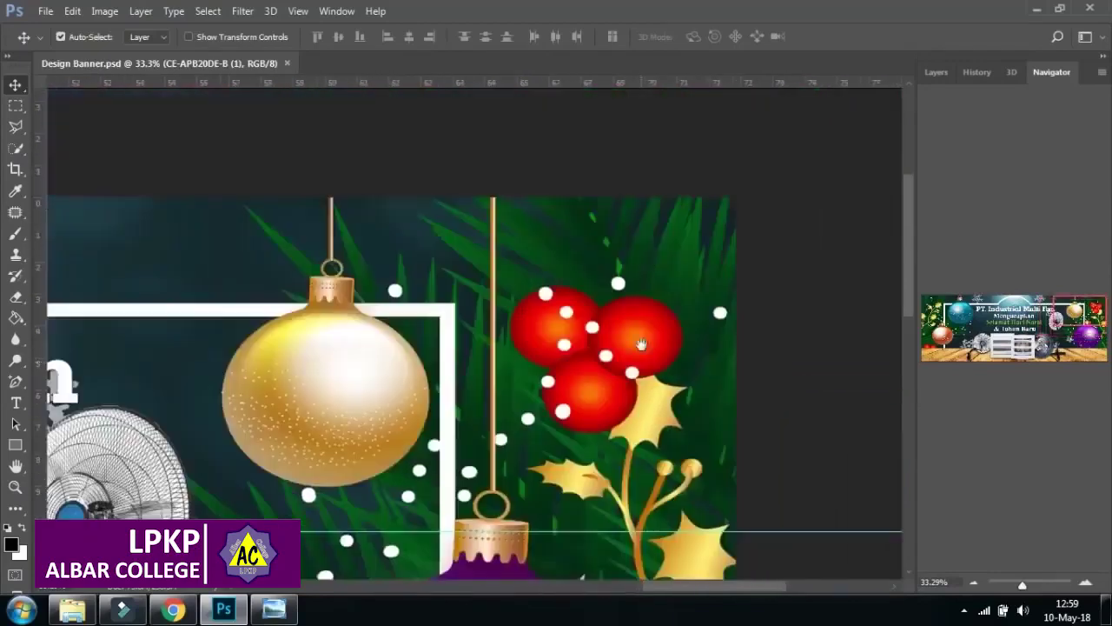
scroll(661, 171, down, 8)
scroll(317, 297, left, 5)
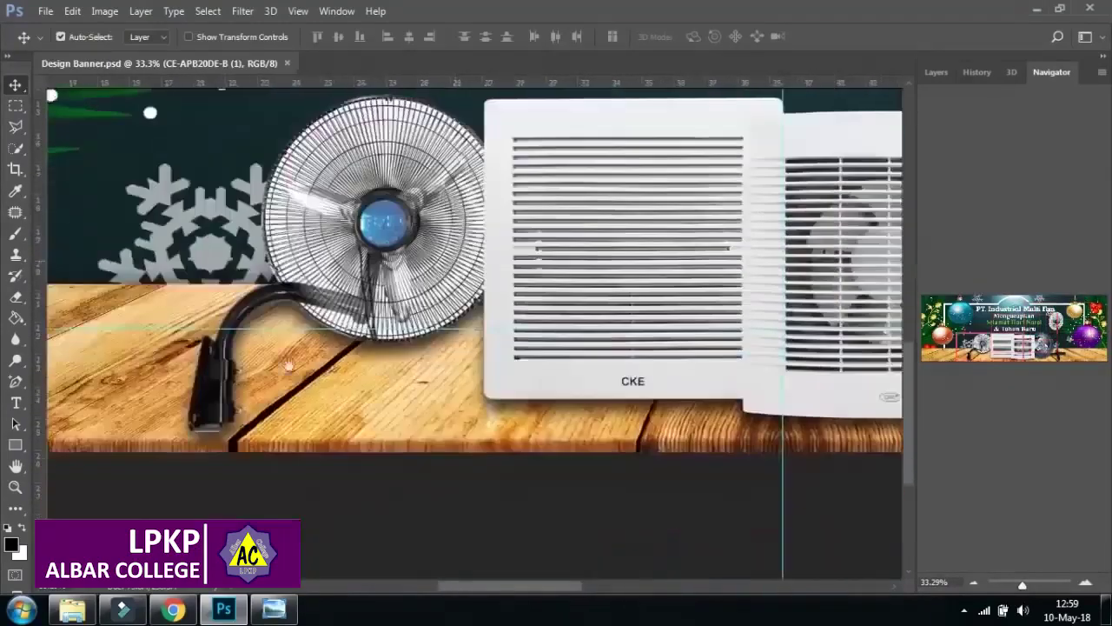
scroll(317, 296, up, 10)
scroll(347, 296, left, 8)
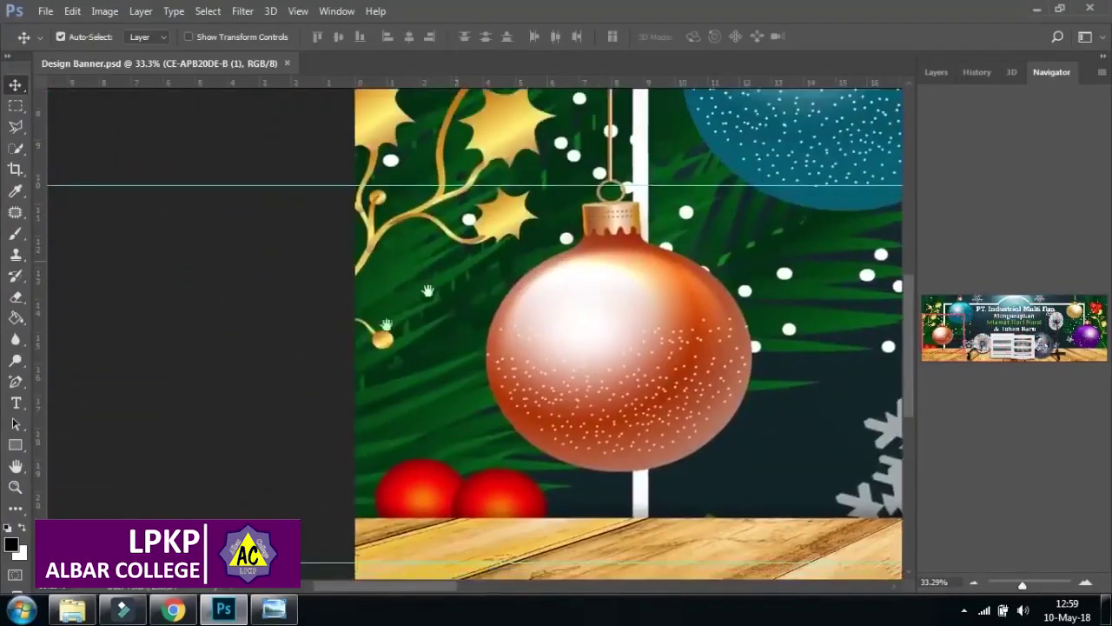
scroll(413, 318, right, 3)
scroll(413, 317, right, 5)
- Fit the whole banner in view, show the Layers panel and select the PT. Industrial Multi Fan layer
key(ctrl+0)
click(936, 73)
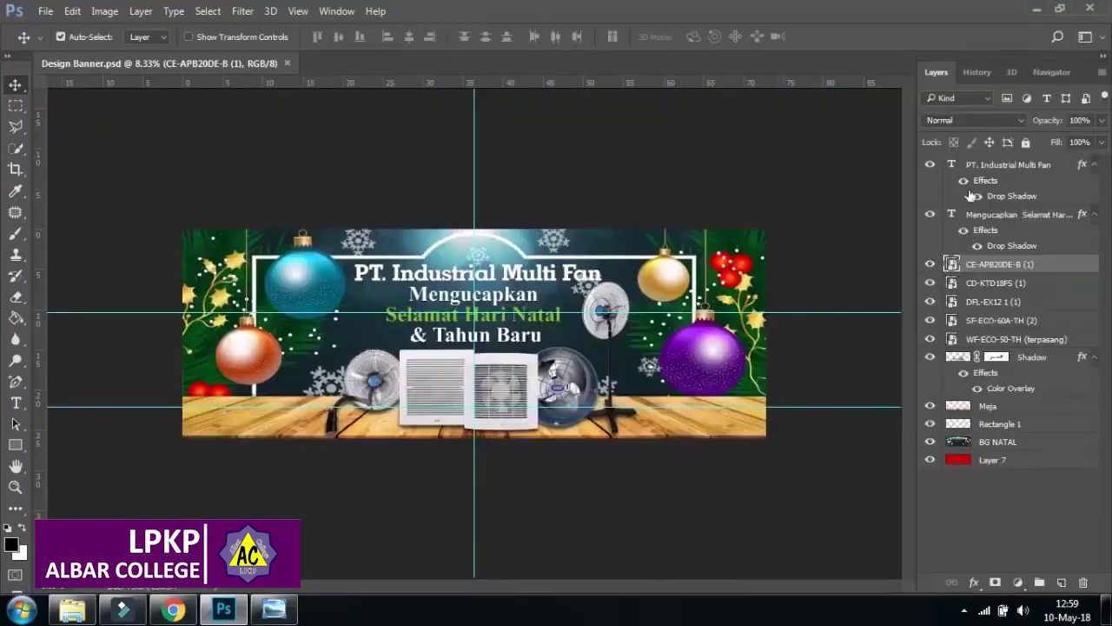
click(996, 179)
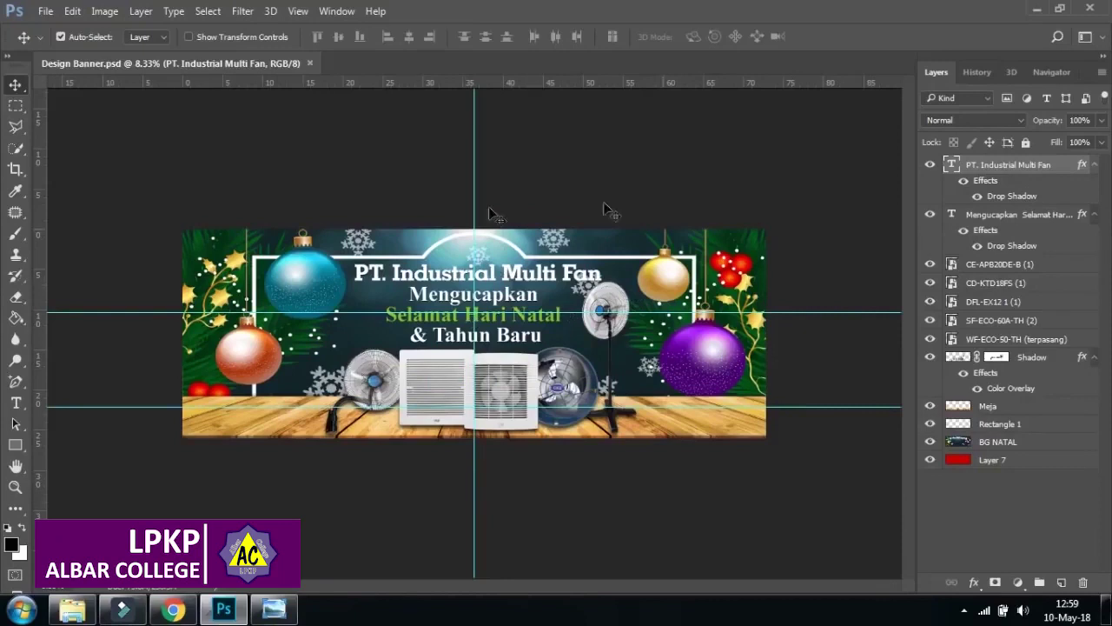
- Look at the Design Banner file in the Part 8 folder in File Explorer, and return to Photoshop to enlarge the banner to 12.5%
click(72, 609)
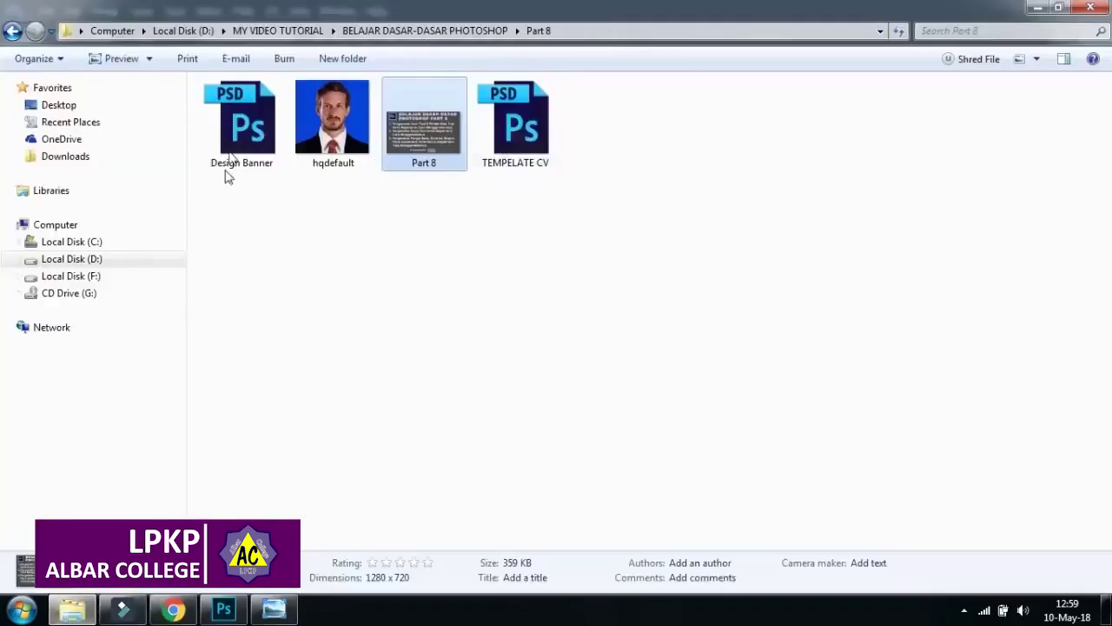
click(245, 129)
click(224, 608)
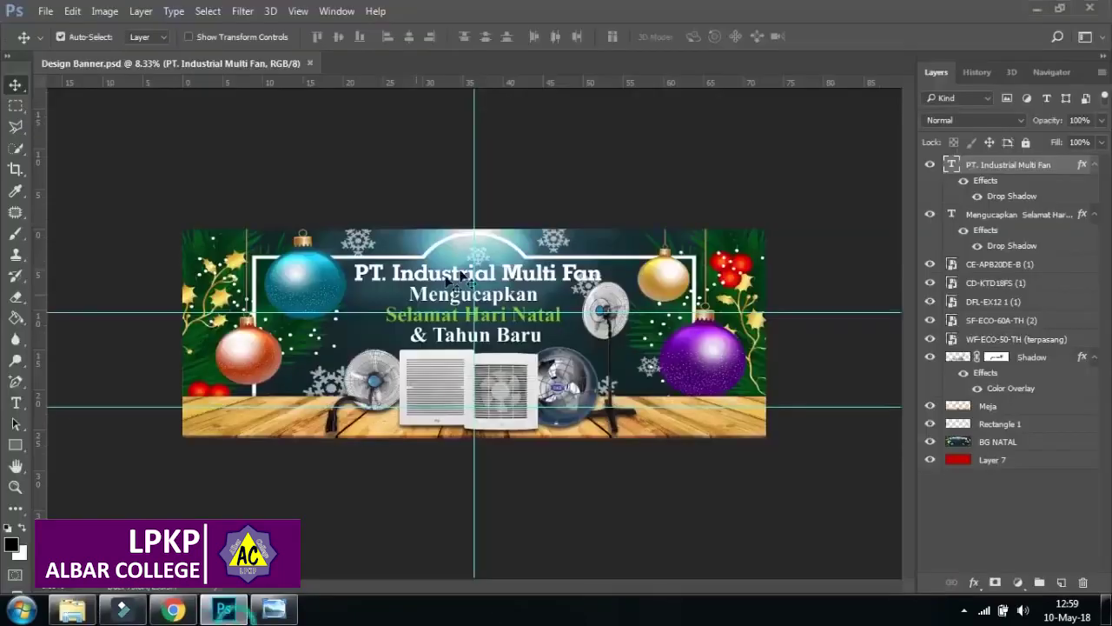
key(ctrl+plus)
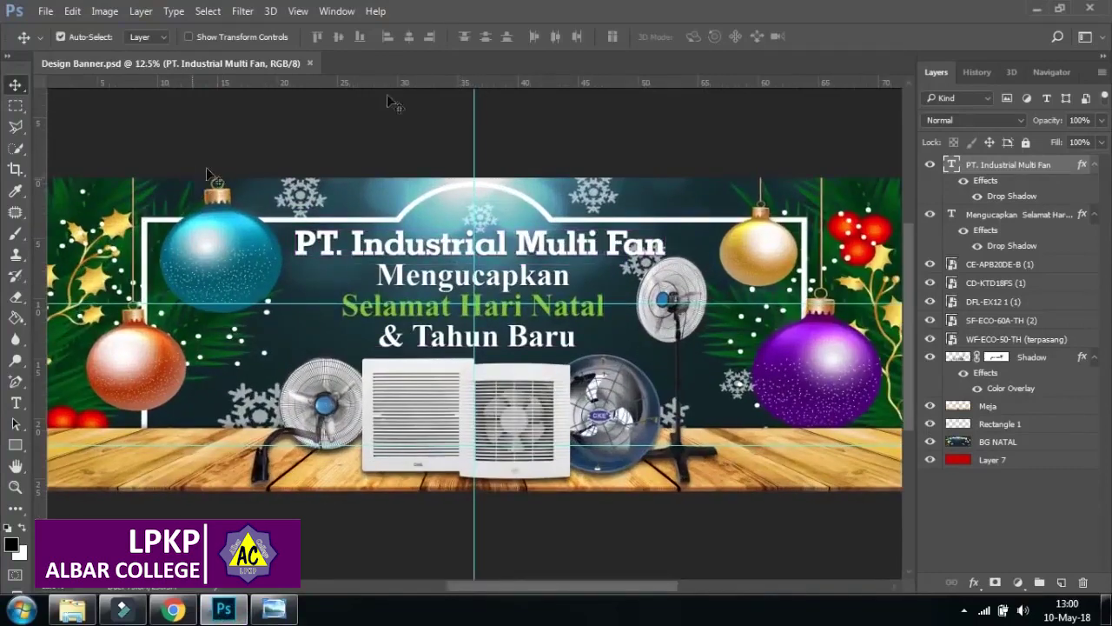
click(45, 11)
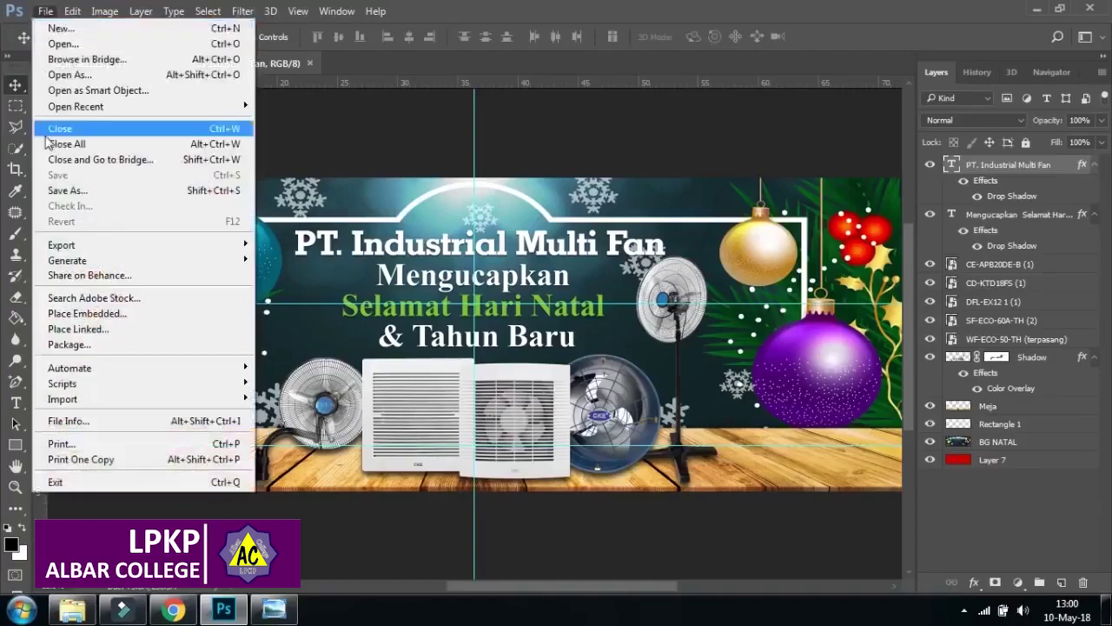
click(436, 139)
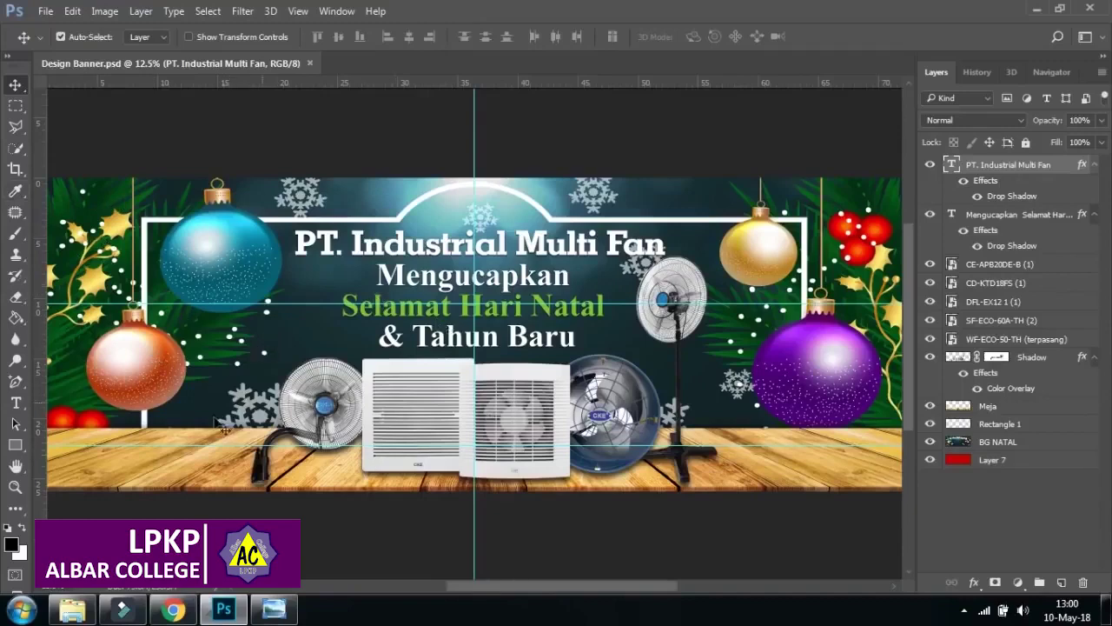
click(45, 11)
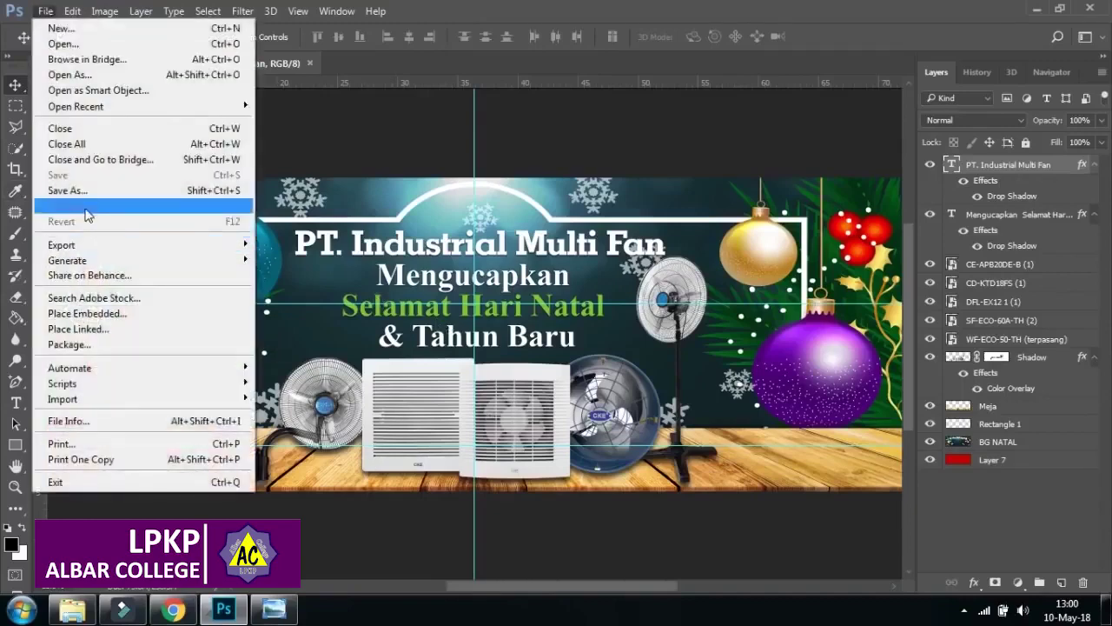
click(390, 138)
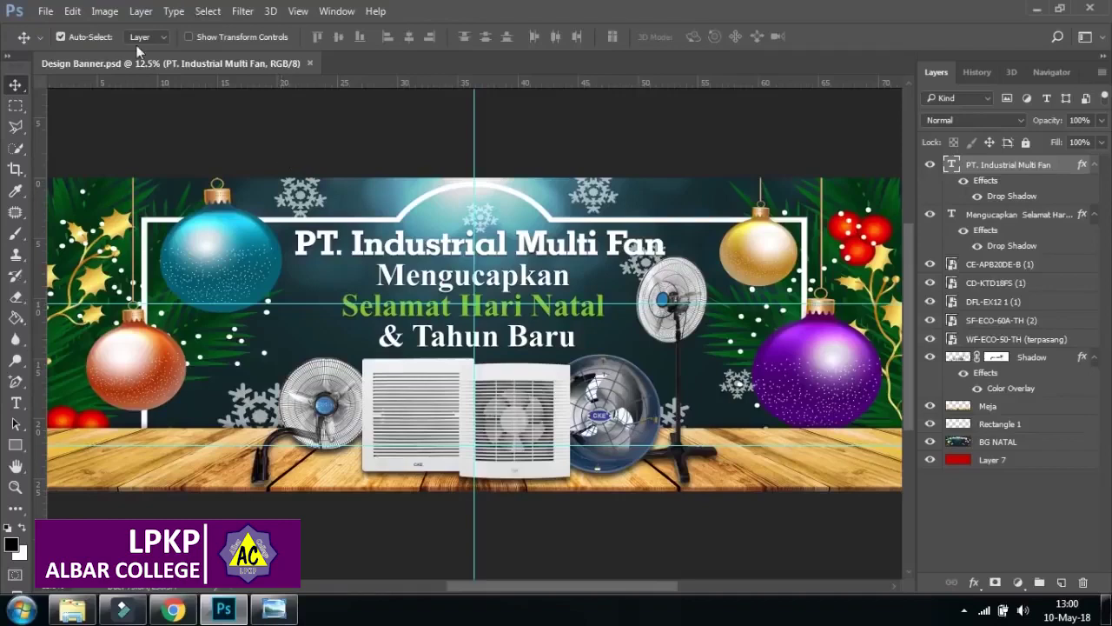
click(46, 11)
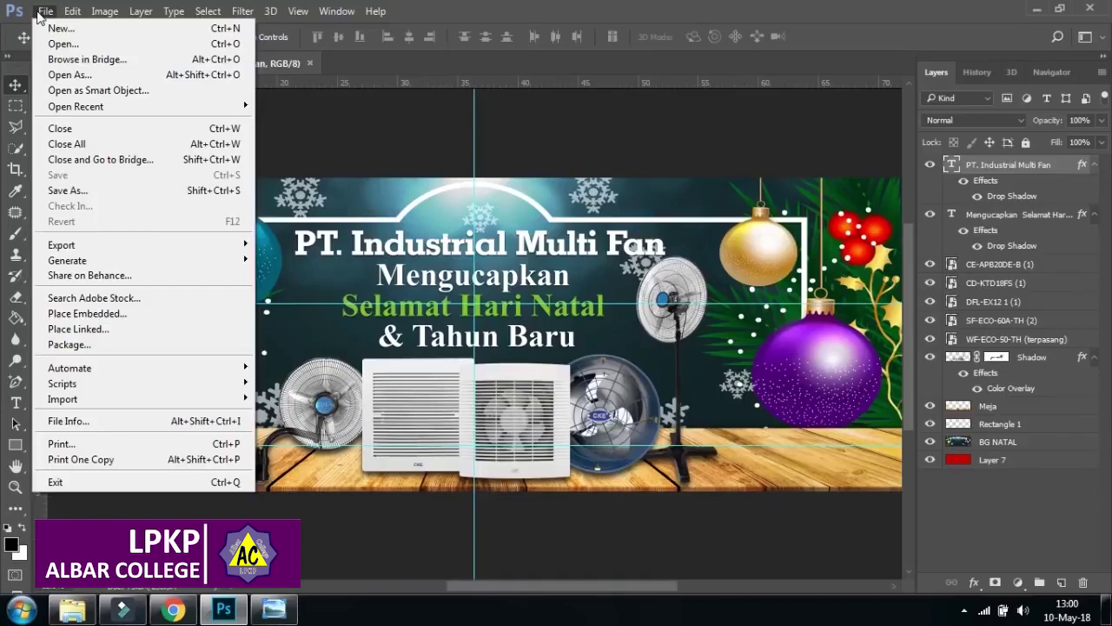
click(311, 99)
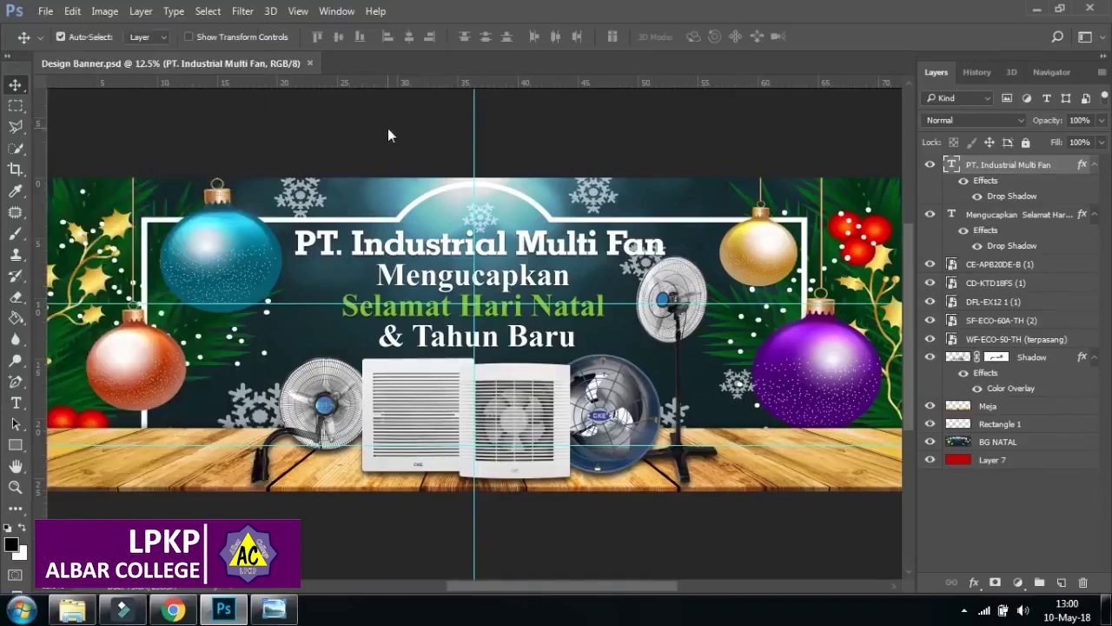
click(47, 12)
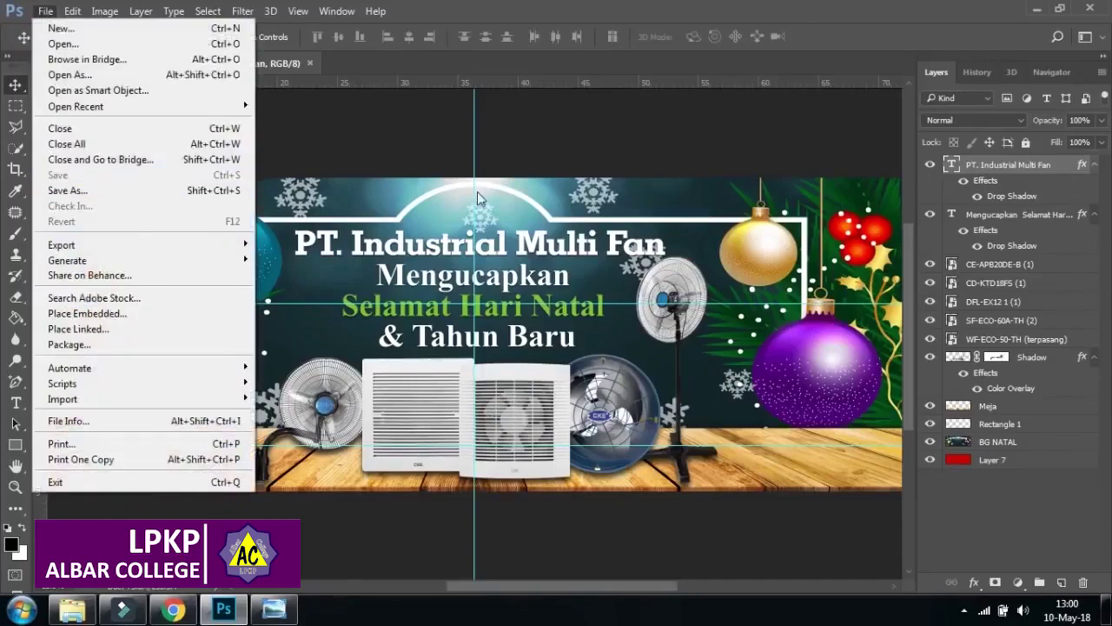
click(412, 156)
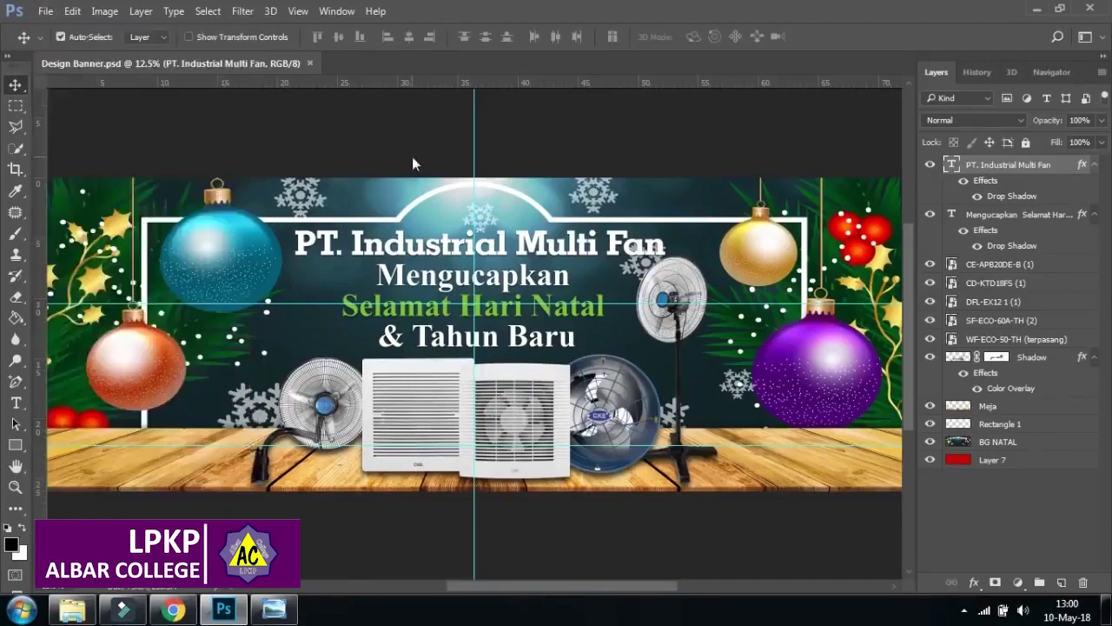
click(45, 11)
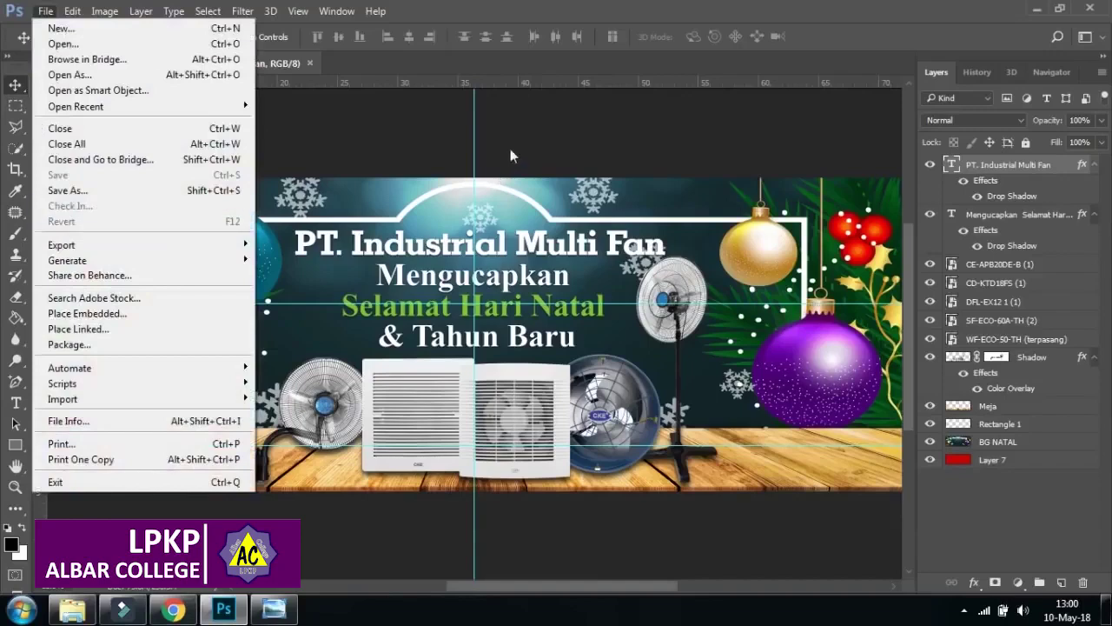
click(510, 155)
- Select the CE-APB20DE-B (1) layer, shift its square exhaust fan slightly to the right, and save the document
click(1006, 265)
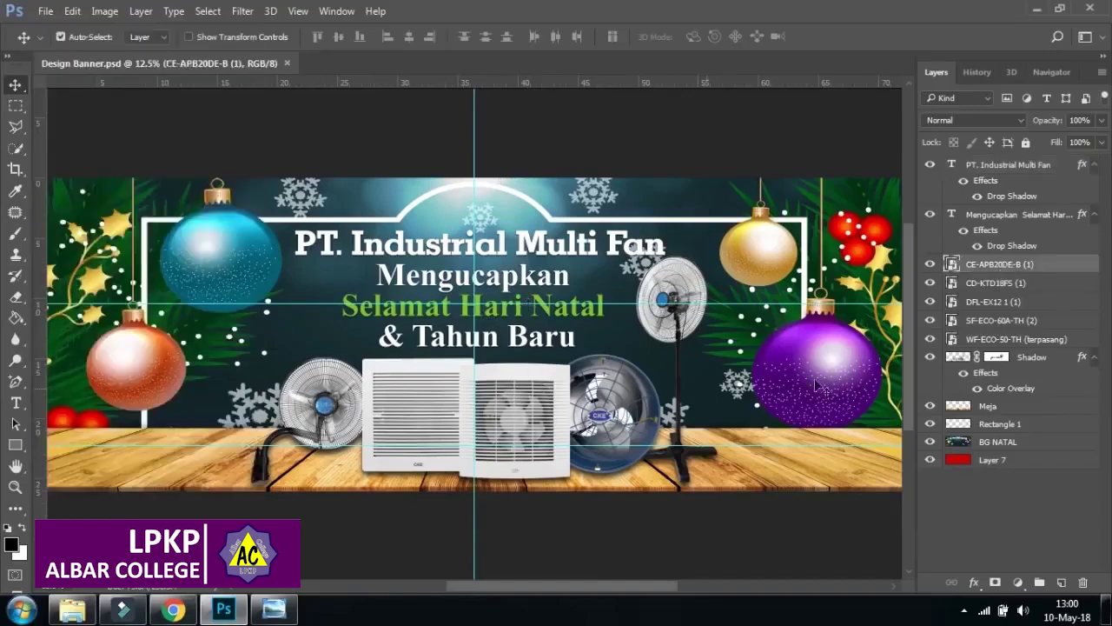
mouse_move(556, 420)
mouse_down()
mouse_move(598, 392)
mouse_move(574, 418)
mouse_move(565, 382)
mouse_move(551, 418)
mouse_move(536, 424)
mouse_up()
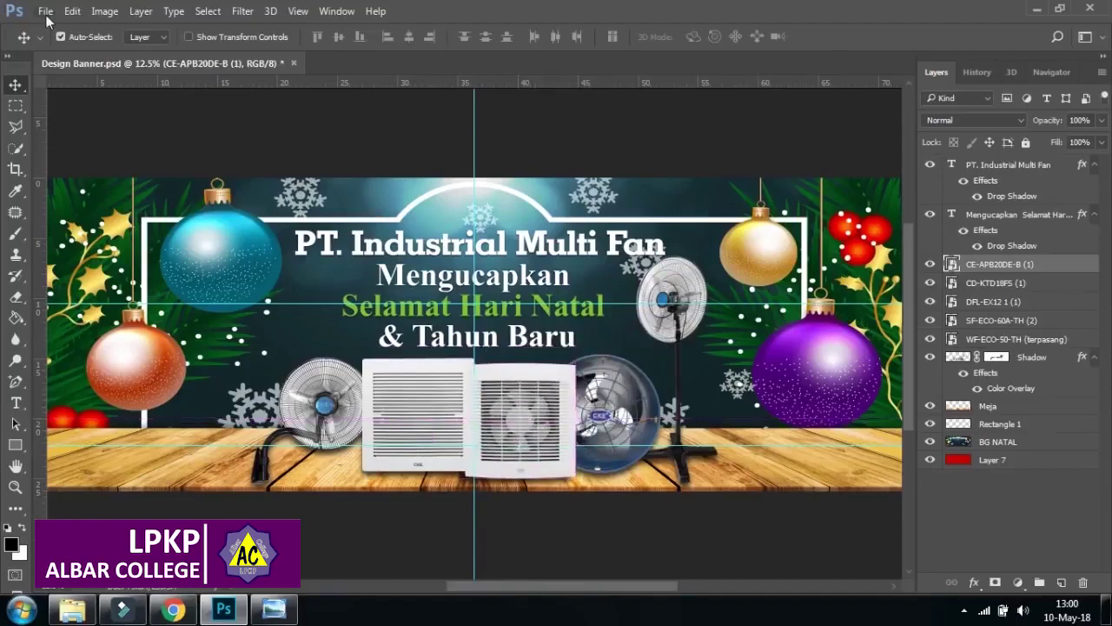
click(45, 11)
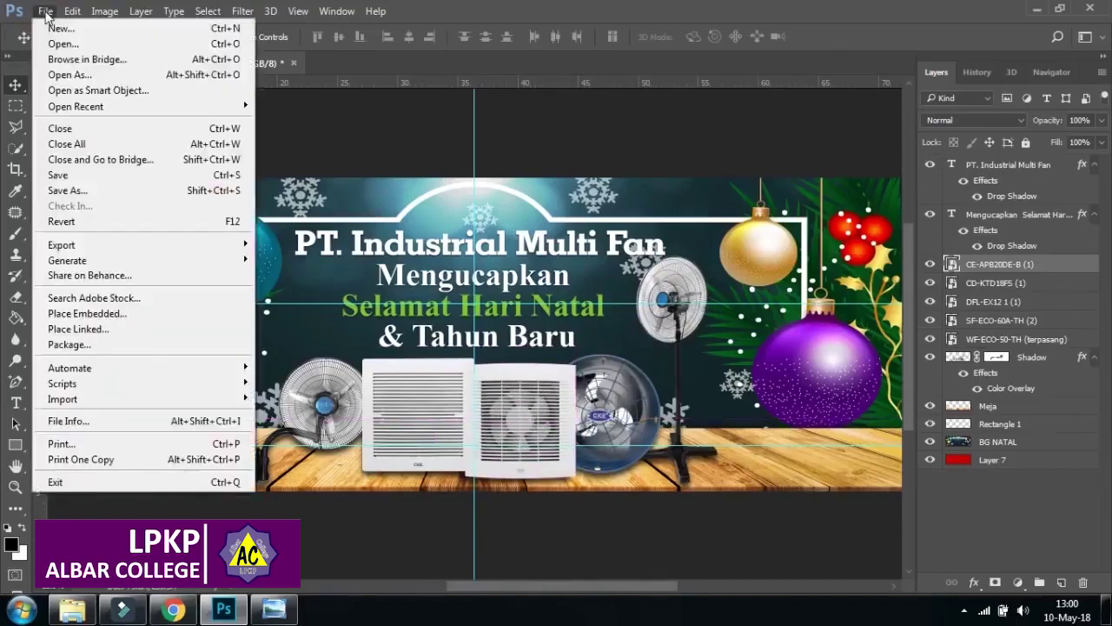
click(69, 177)
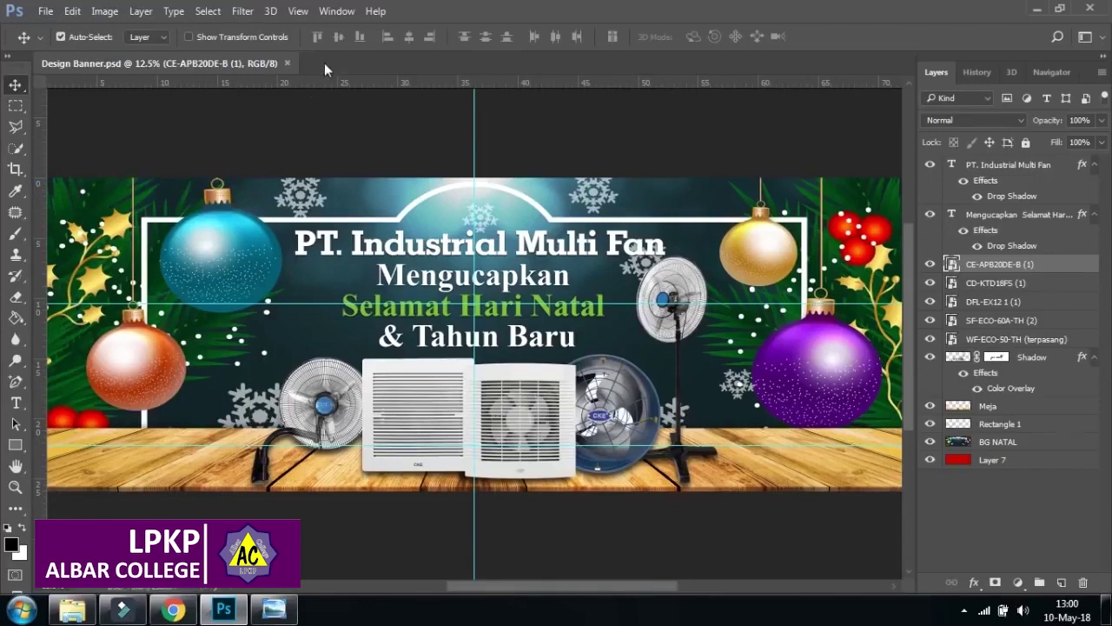
- Check the saved Design Banner file in the Part 8 folder in File Explorer, and return to Photoshop
click(72, 609)
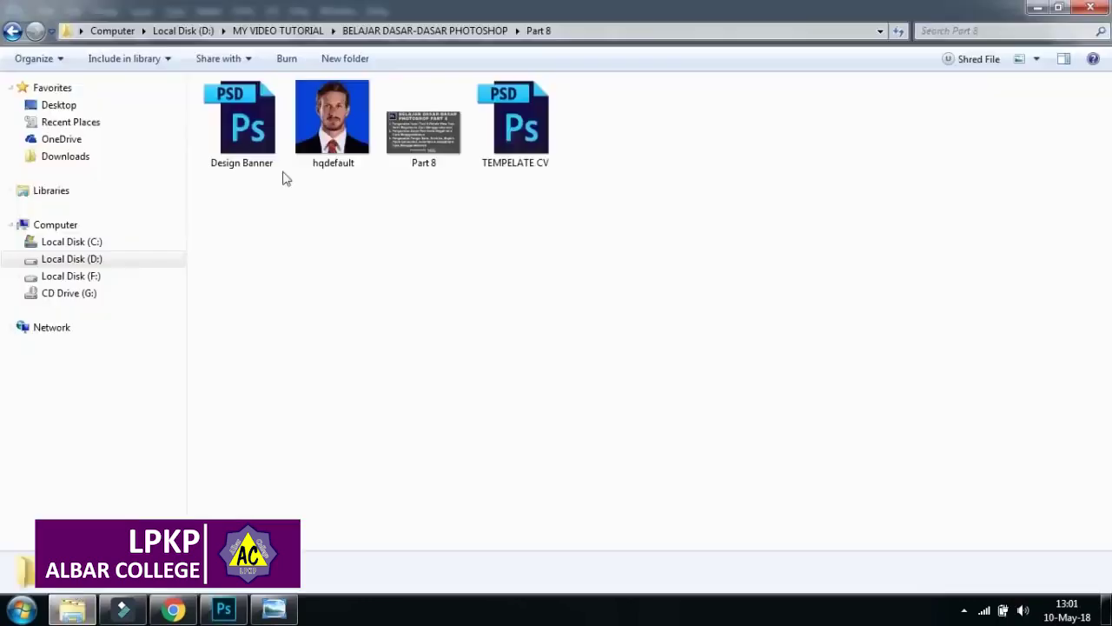
click(263, 131)
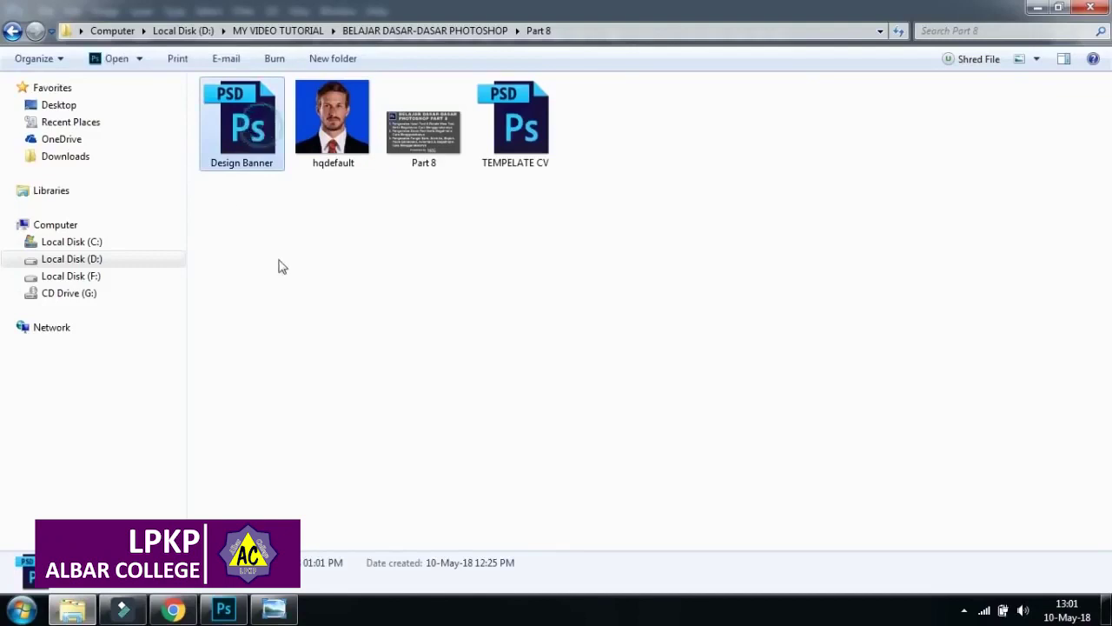
click(227, 611)
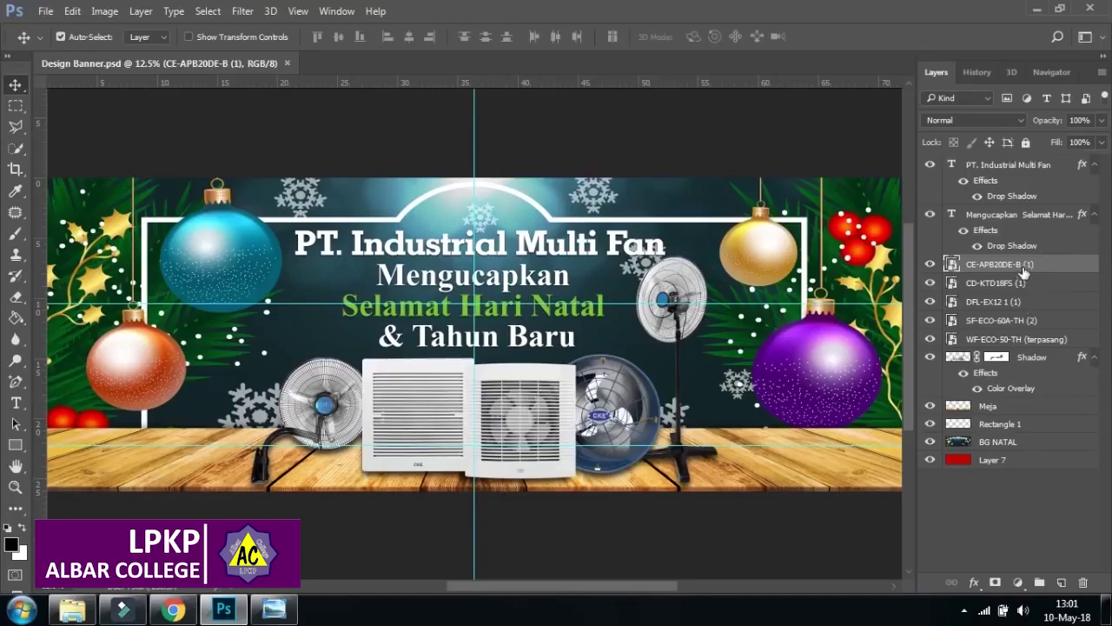
- Nudge the square exhaust fan on the CE-APB20DE-B (1) layer down by three small increments
key(Down)
key(Down)
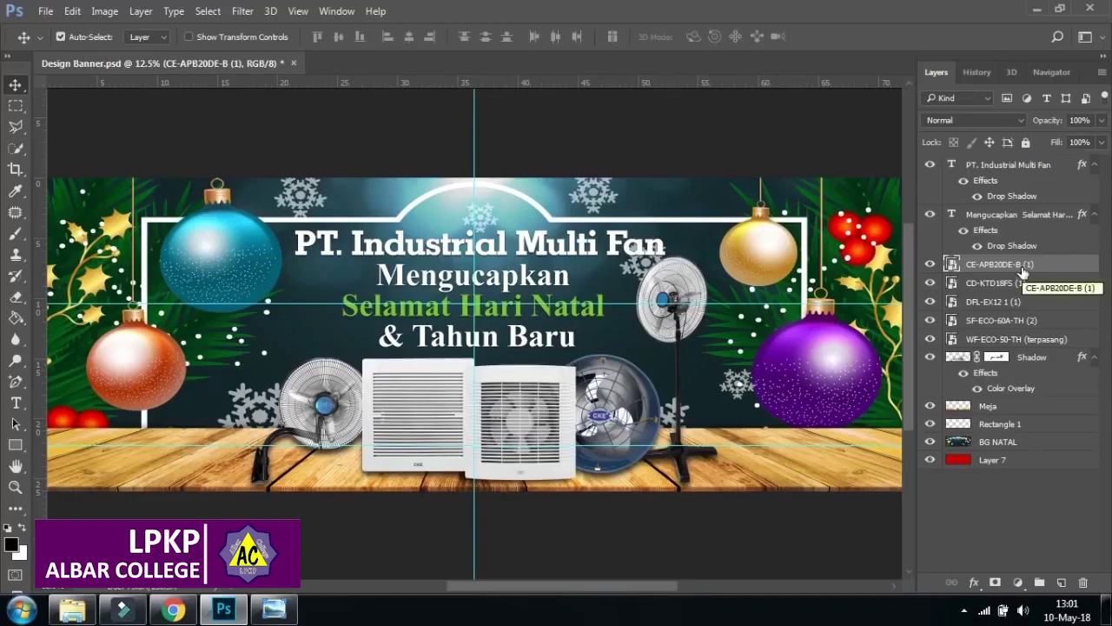
key(Down)
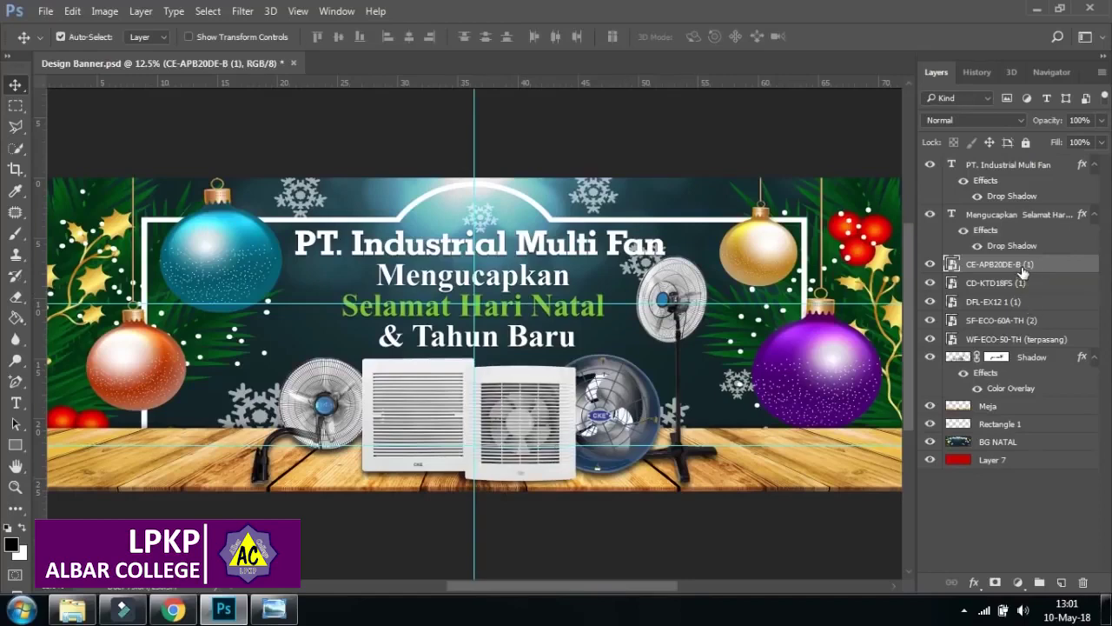
- Use Save As to replace Design Banner.psd in the Part 8 folder, and check that folder in File Explorer
click(44, 13)
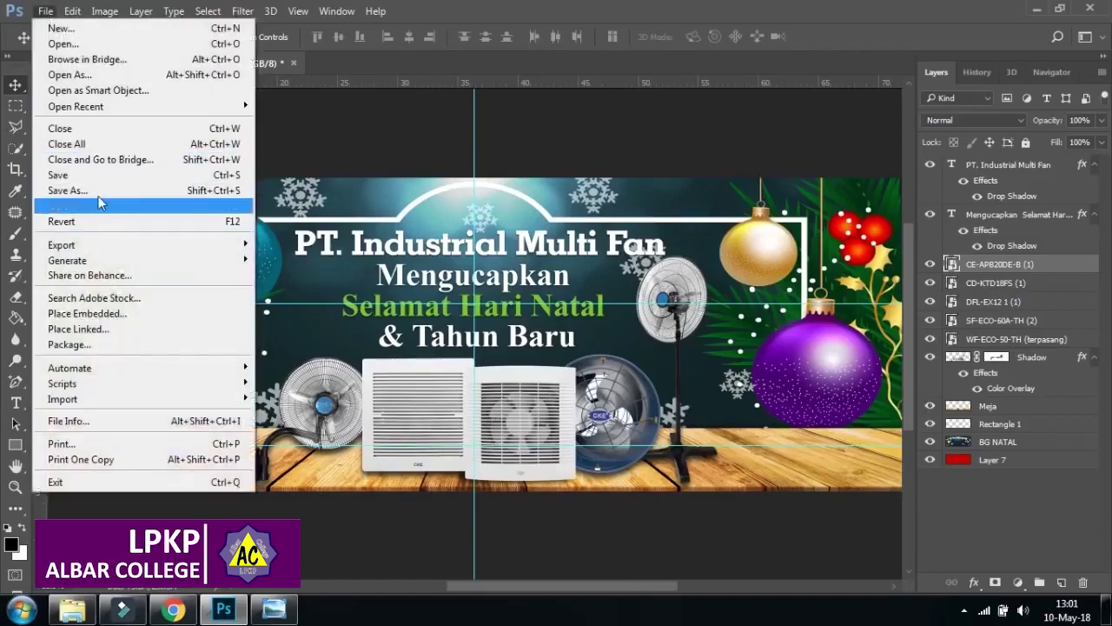
click(101, 191)
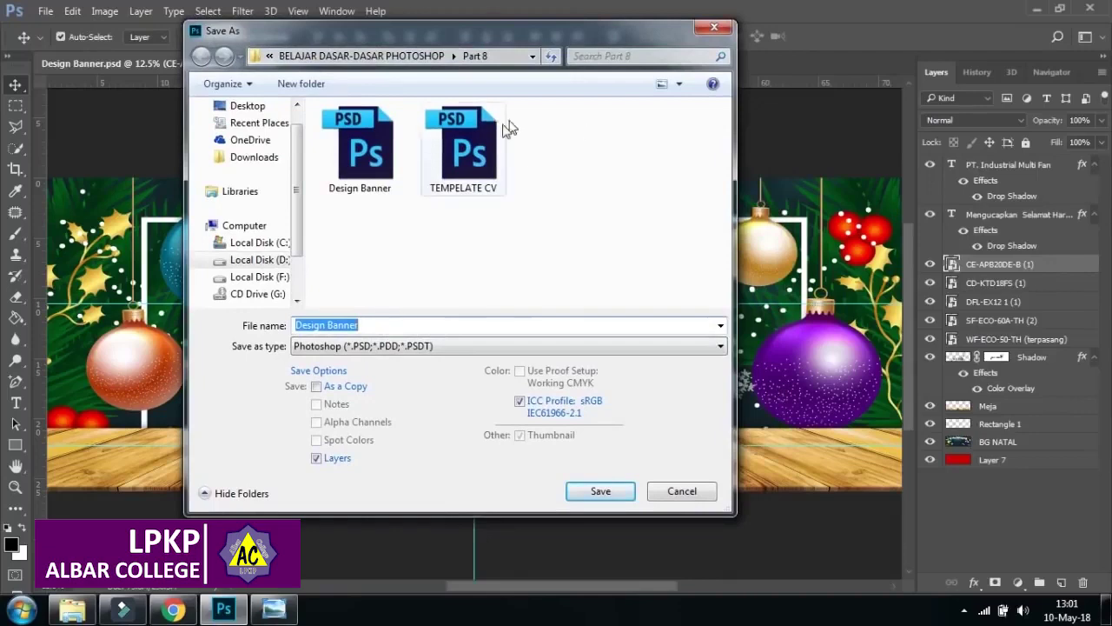
click(386, 152)
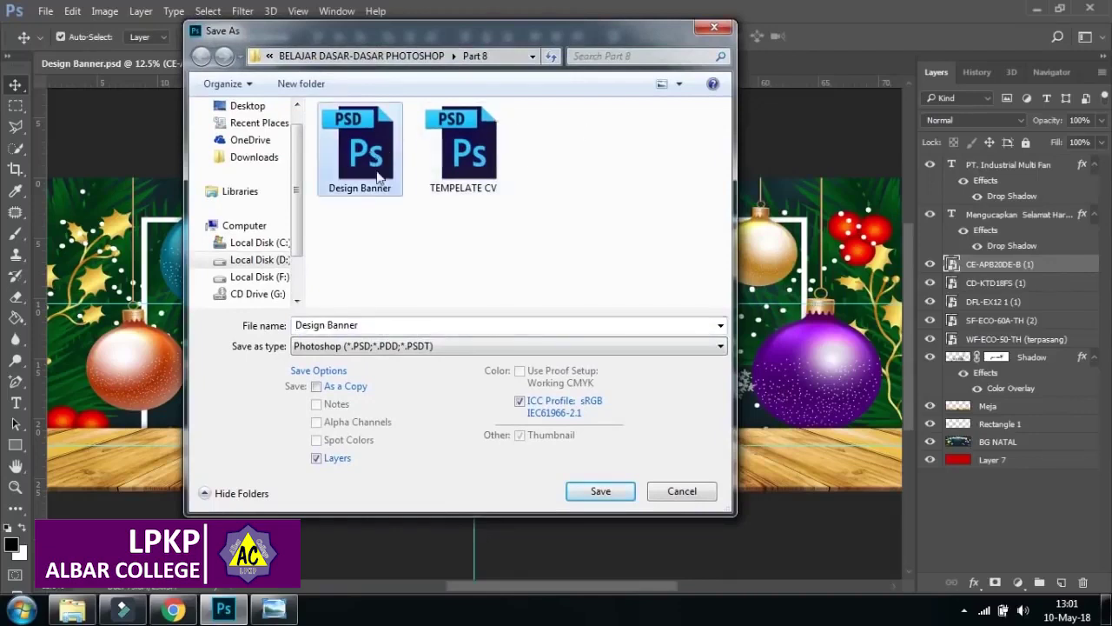
click(602, 491)
click(595, 305)
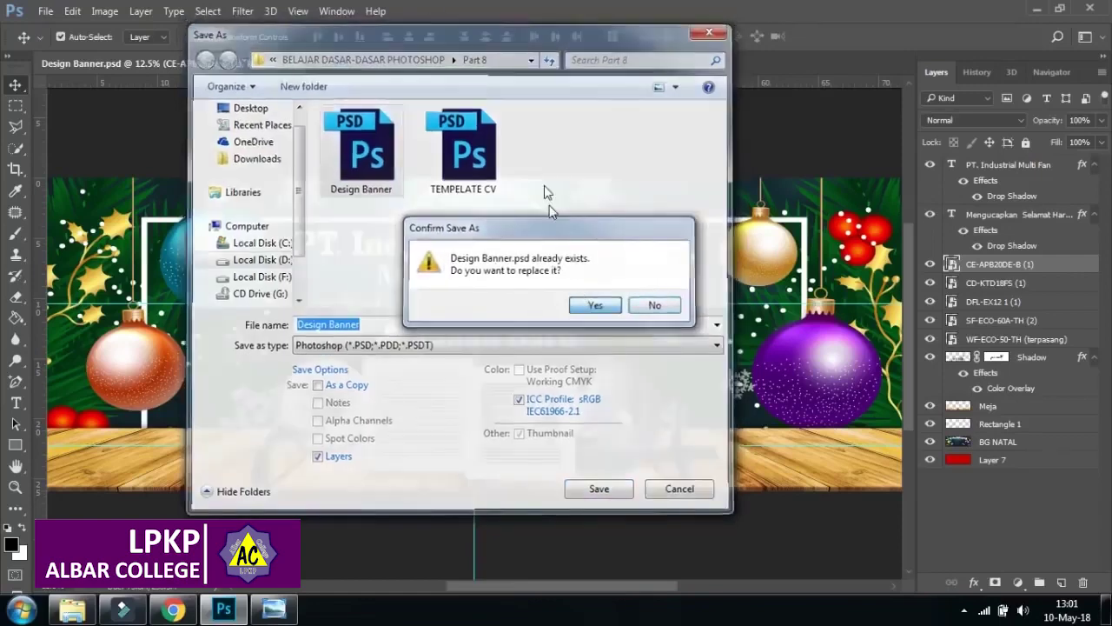
click(737, 179)
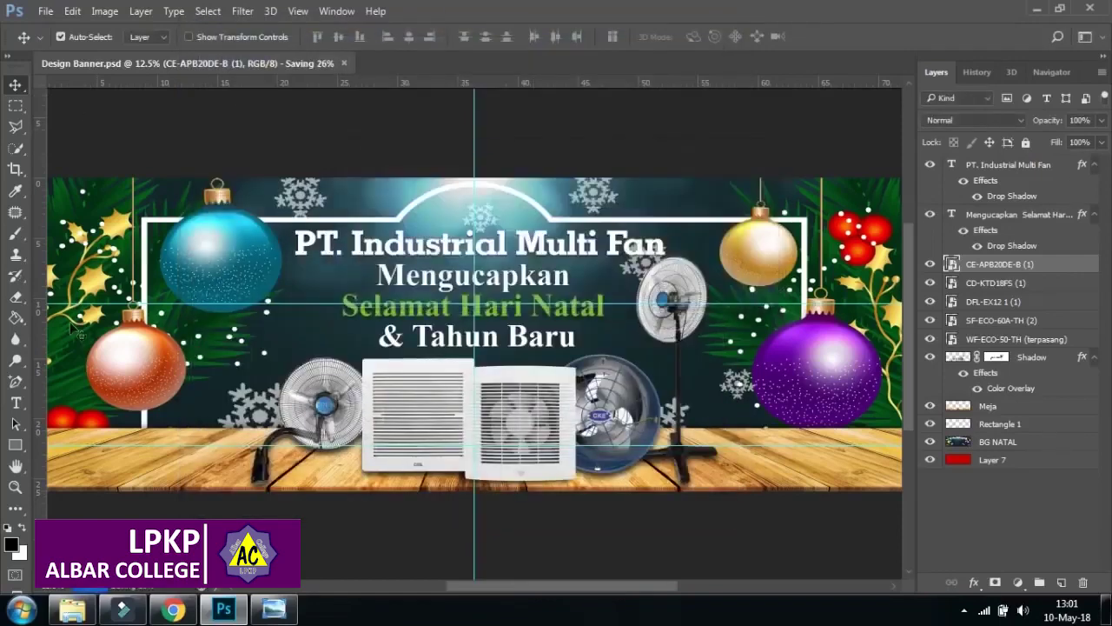
click(72, 608)
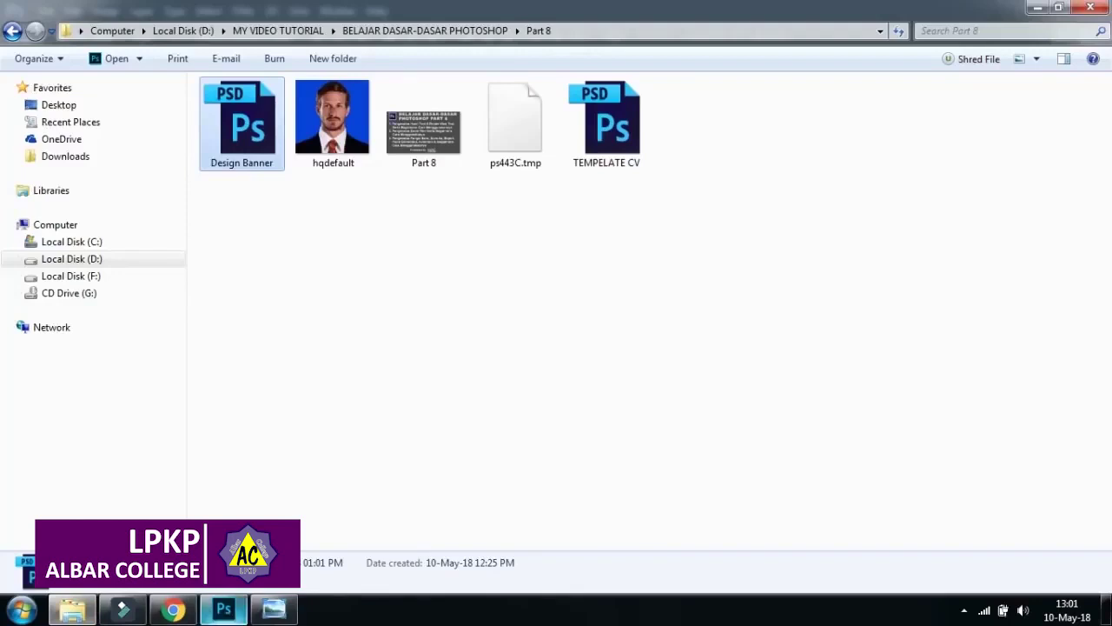
click(224, 608)
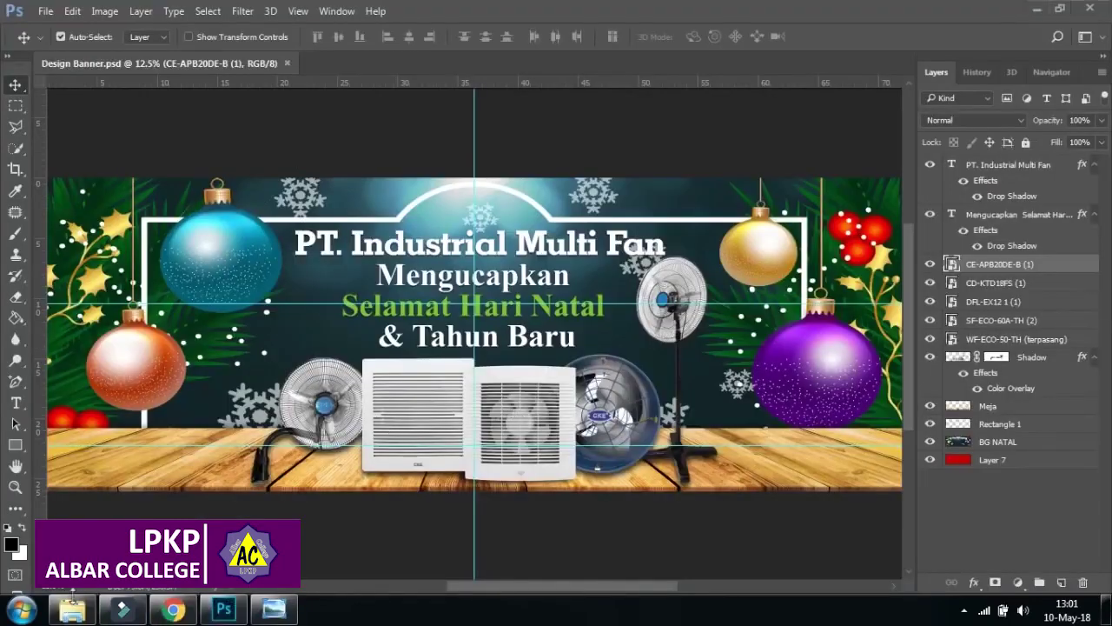
- Examine the file formats that Save As offers for the banner, and leave without saving
click(31, 11)
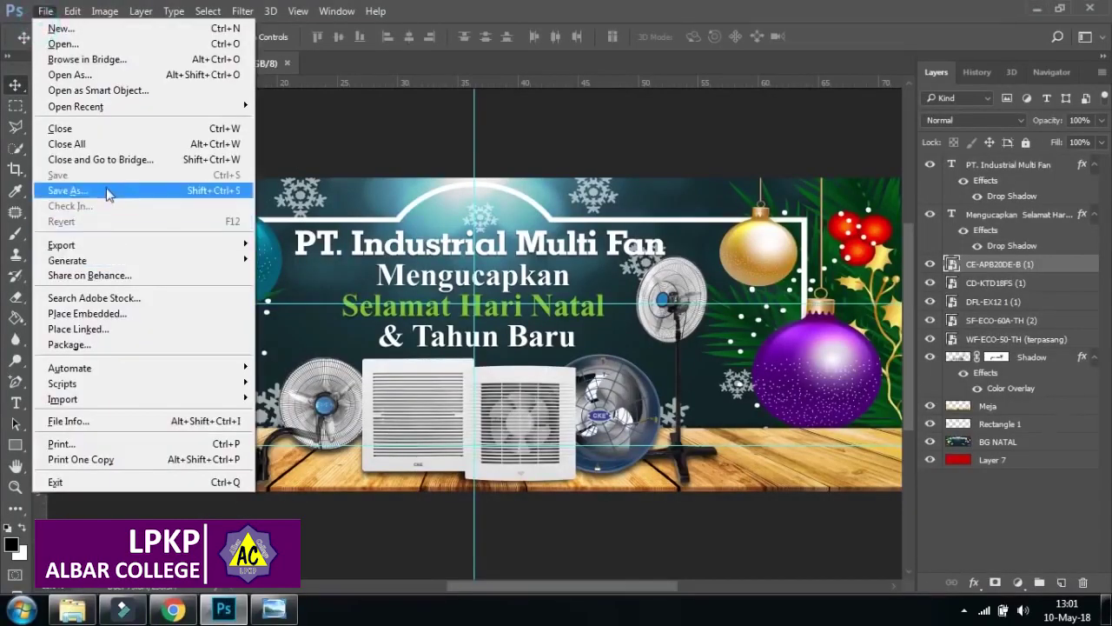
click(52, 192)
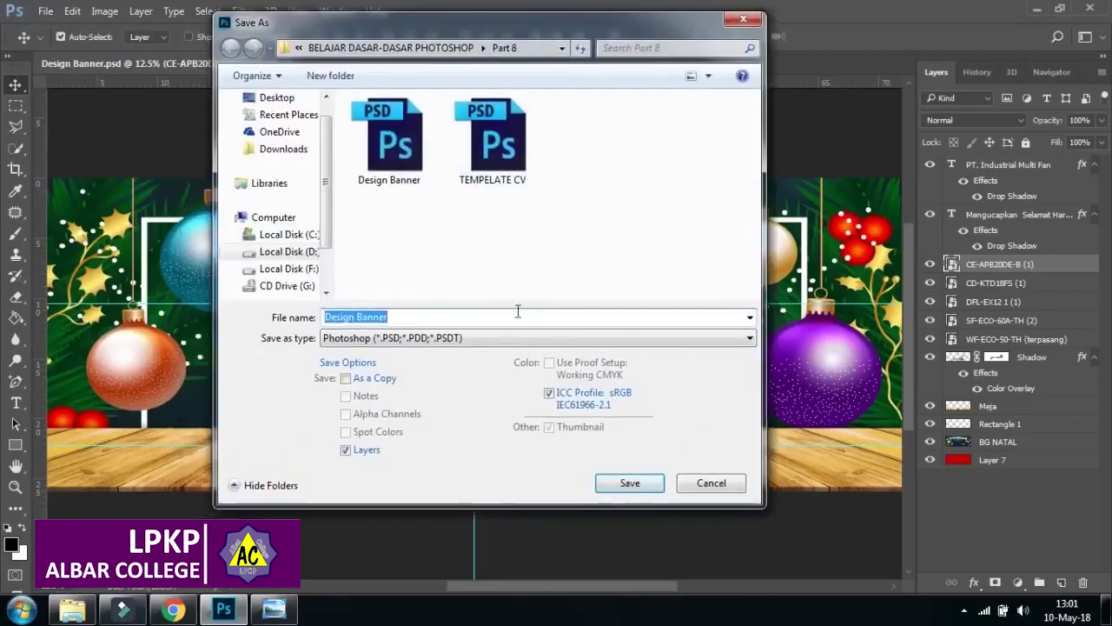
click(549, 339)
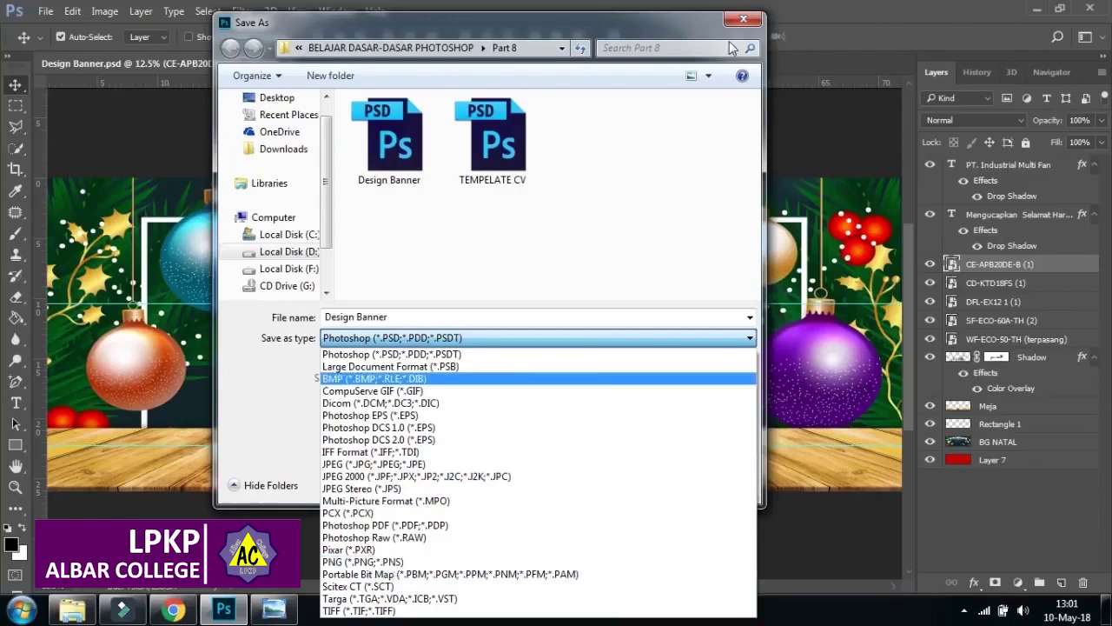
click(743, 19)
click(743, 20)
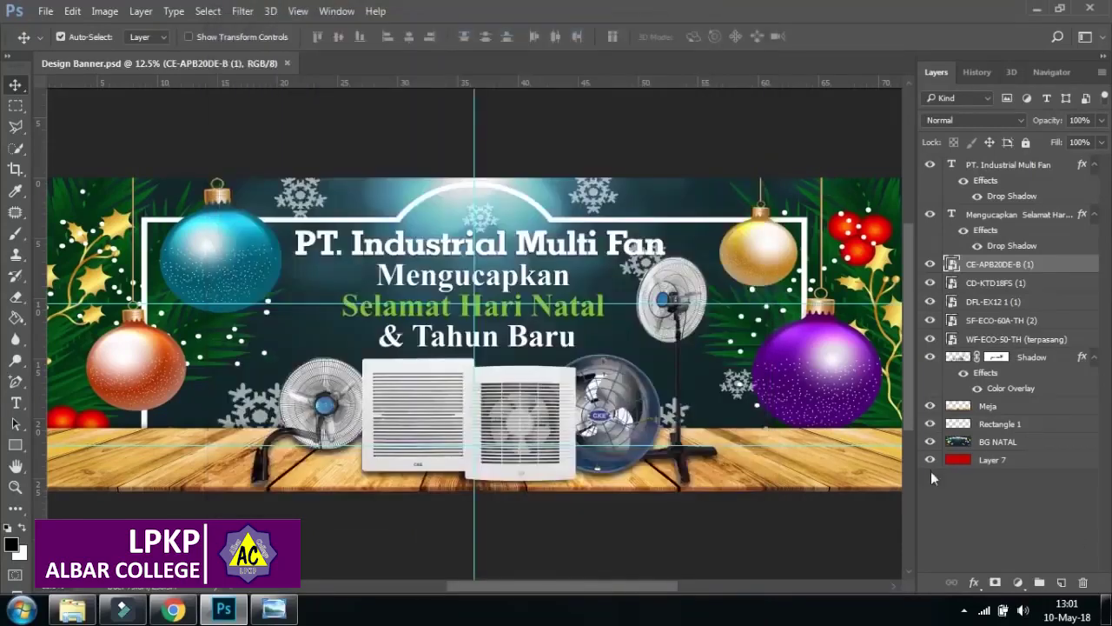
- Hide the Layer 7 and BG NATAL background layers, select Layer 7, and show both layers again
click(930, 460)
click(931, 441)
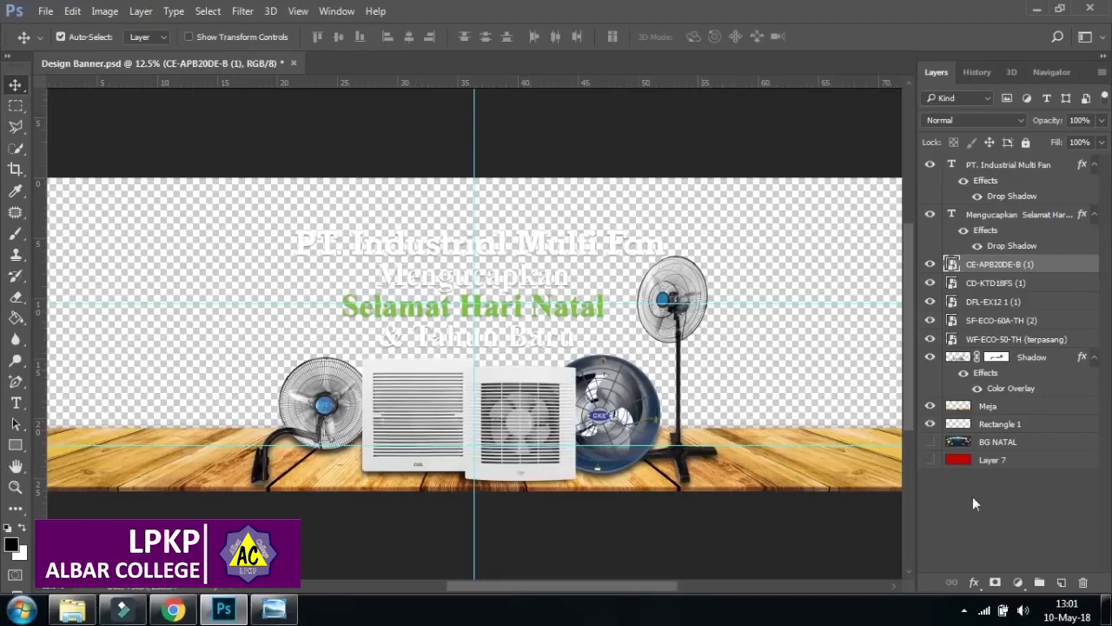
click(990, 460)
click(931, 460)
click(930, 442)
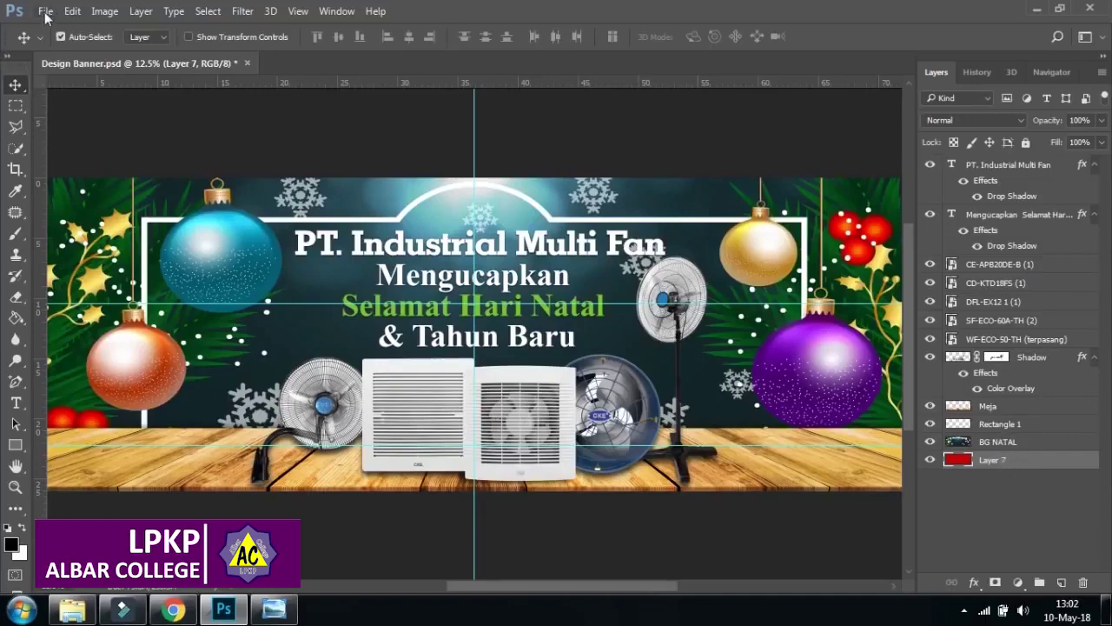
- Save the banner as a JPEG copy under a new file name in the Part 8 folder
click(46, 12)
click(75, 192)
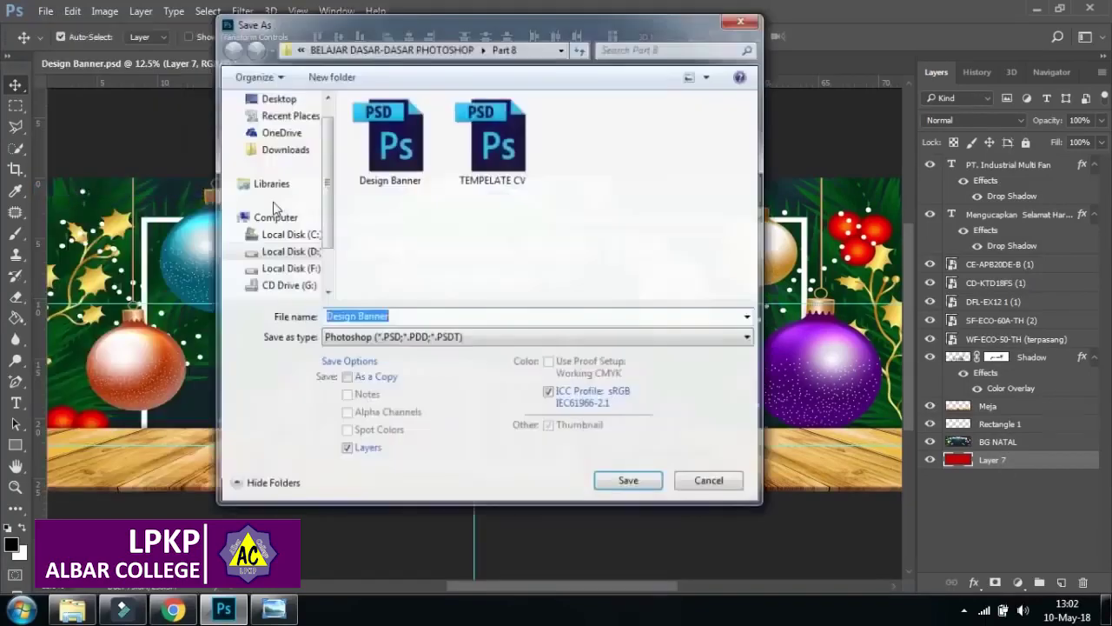
click(478, 337)
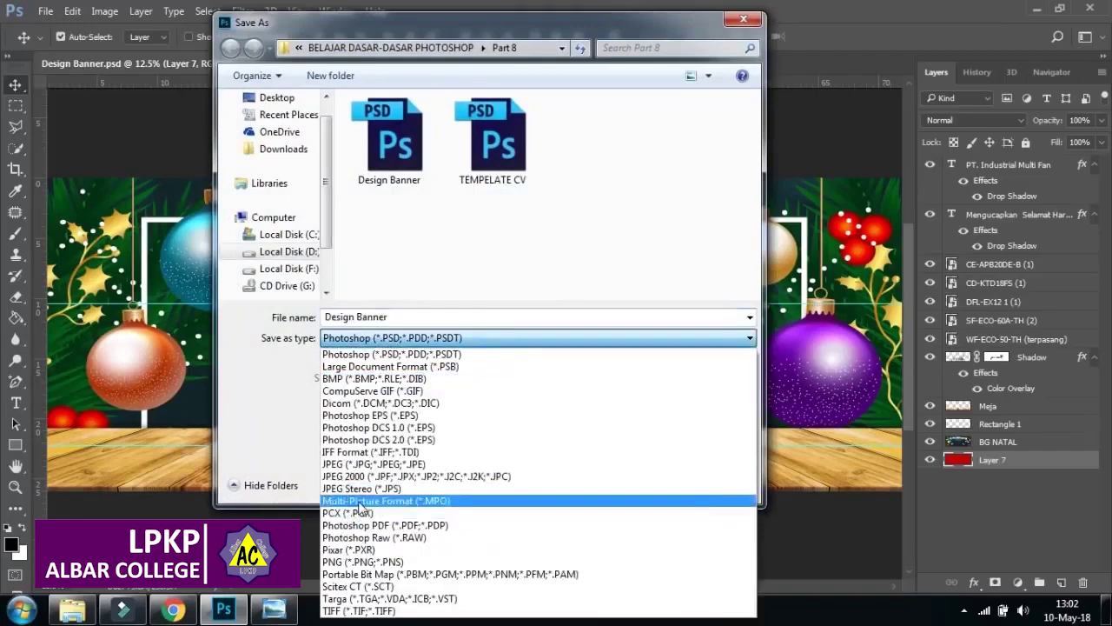
click(360, 464)
drag(417, 316, 323, 316)
key(BackSpace)
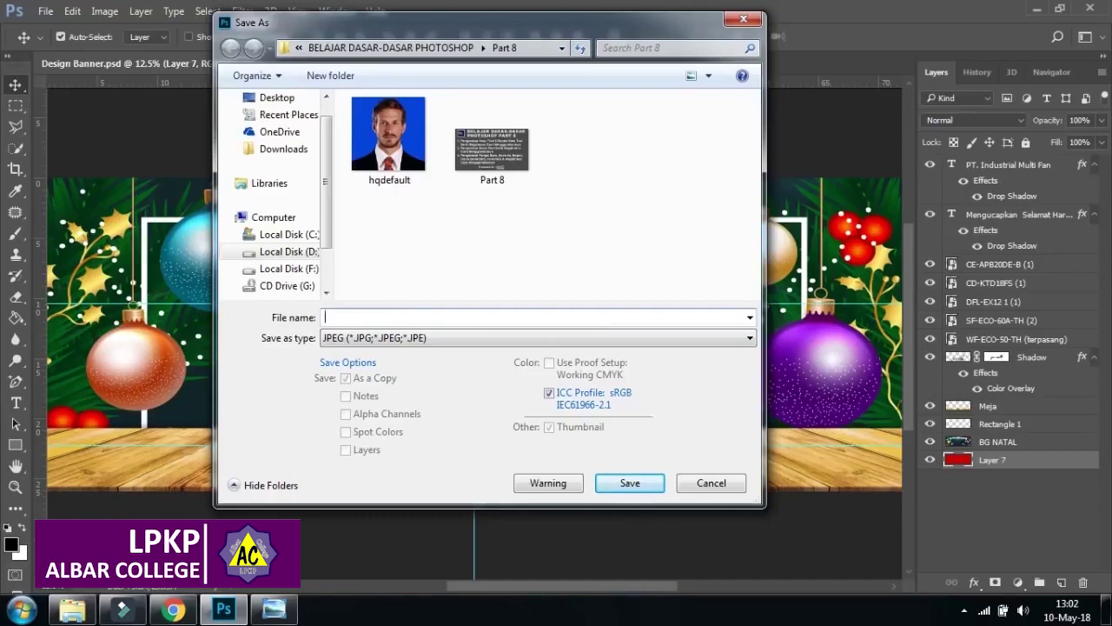
click(617, 484)
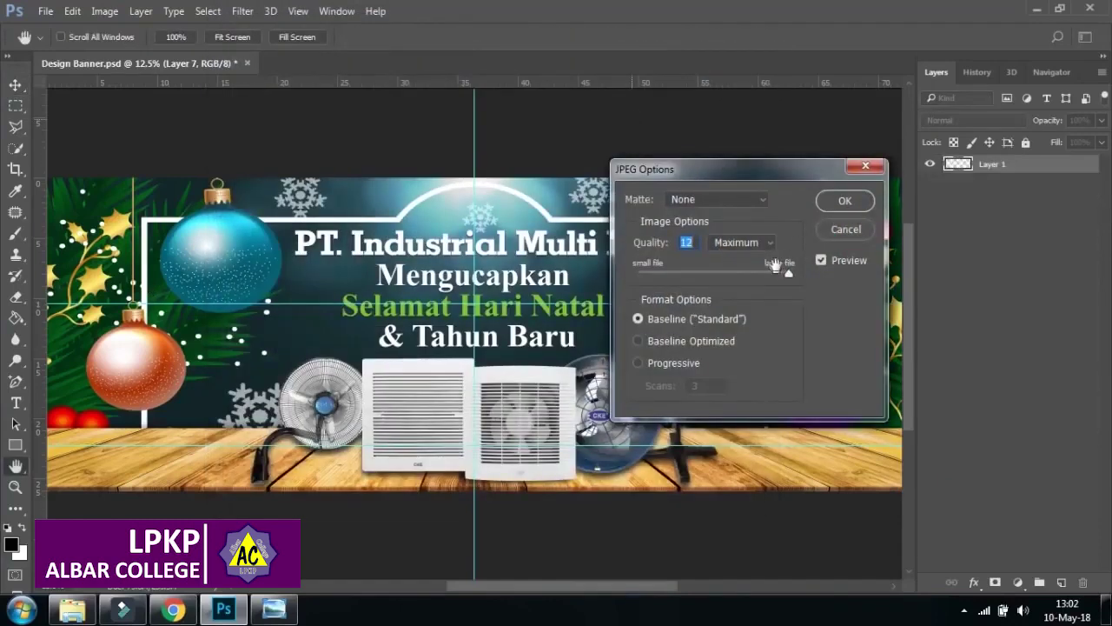
- Set the JPEG quality to Medium, 5, with the Baseline ("Standard") format, and complete the export
click(773, 243)
click(738, 267)
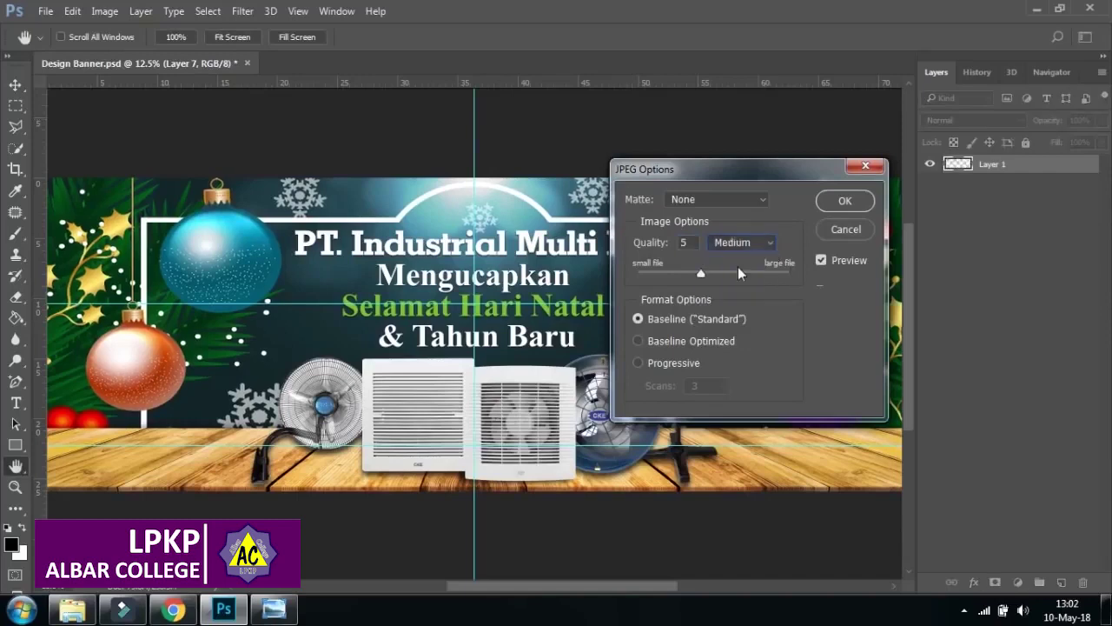
click(853, 204)
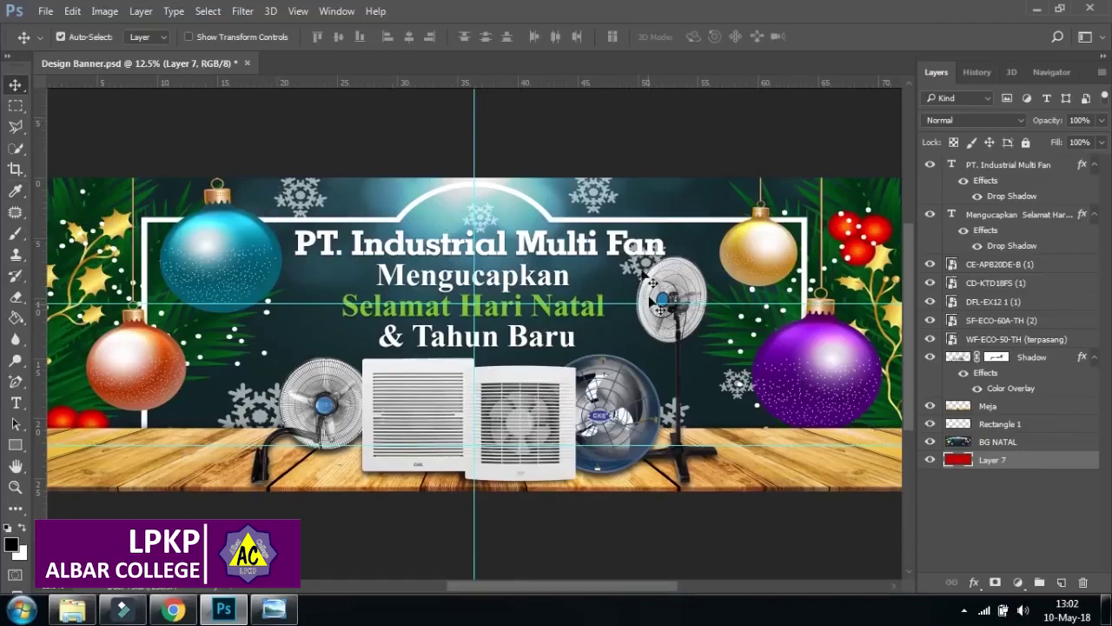
- Hide the Layer 7 and BG NATAL layers so the banner has a transparent background
click(930, 460)
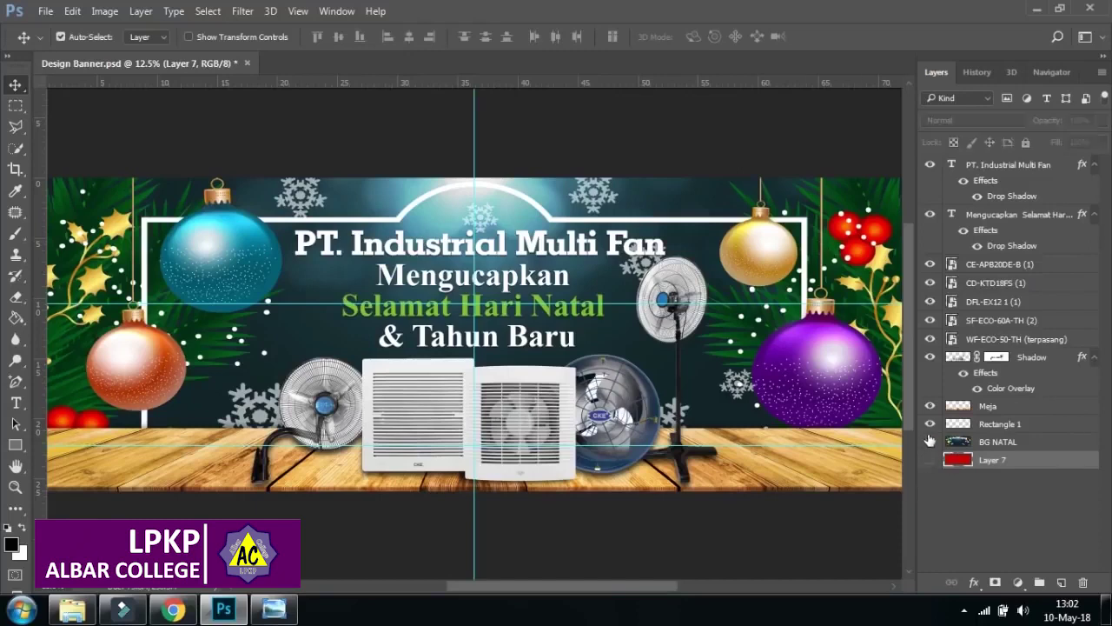
click(930, 442)
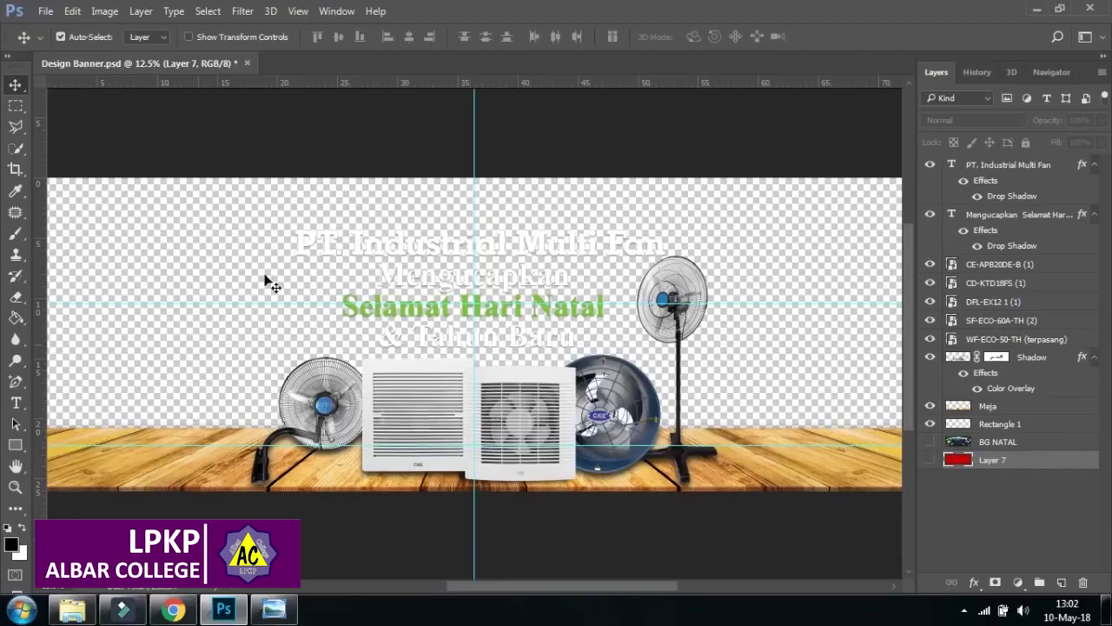
- Save the banner with the transparent background as a PNG copy named 2 in the Part 8 folder, accepting the PNG options
click(44, 11)
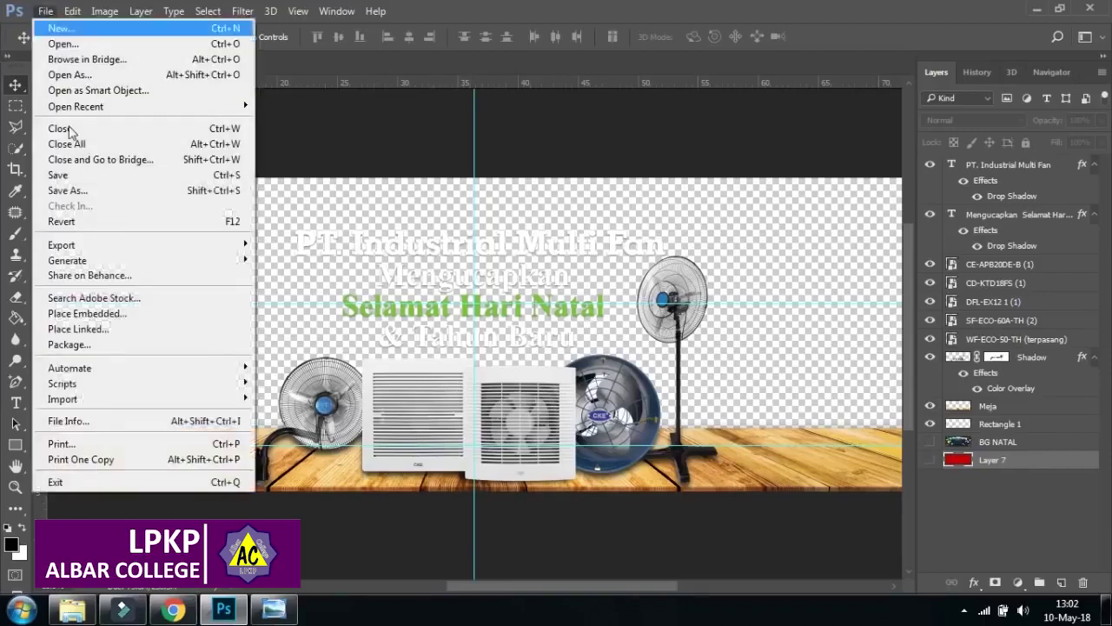
click(103, 194)
click(486, 338)
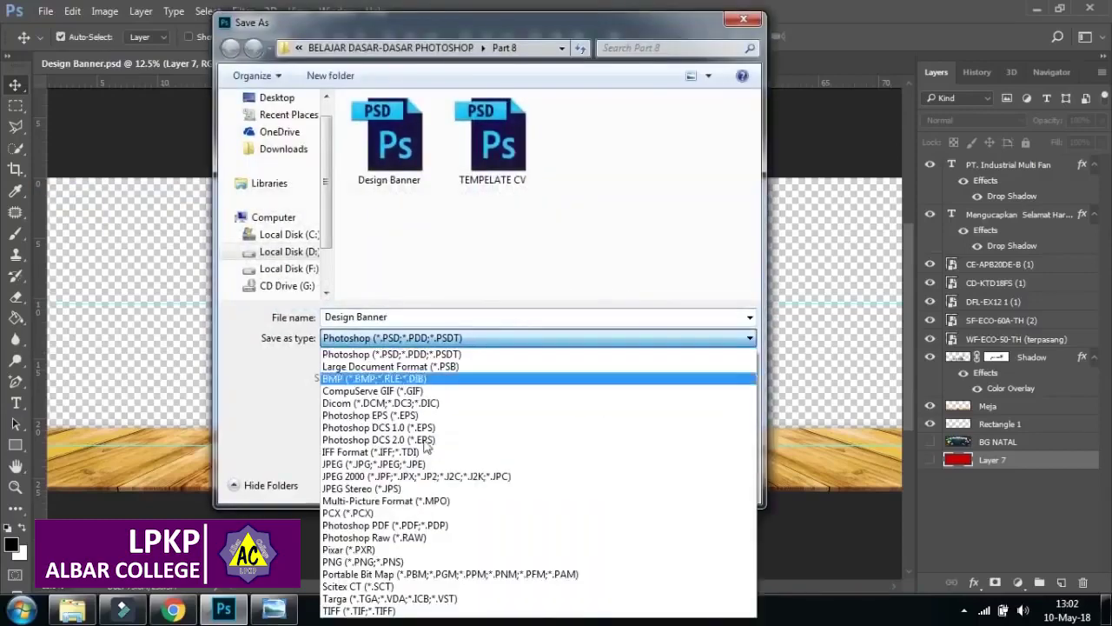
click(367, 561)
click(420, 321)
key(BackSpace)
text(2)
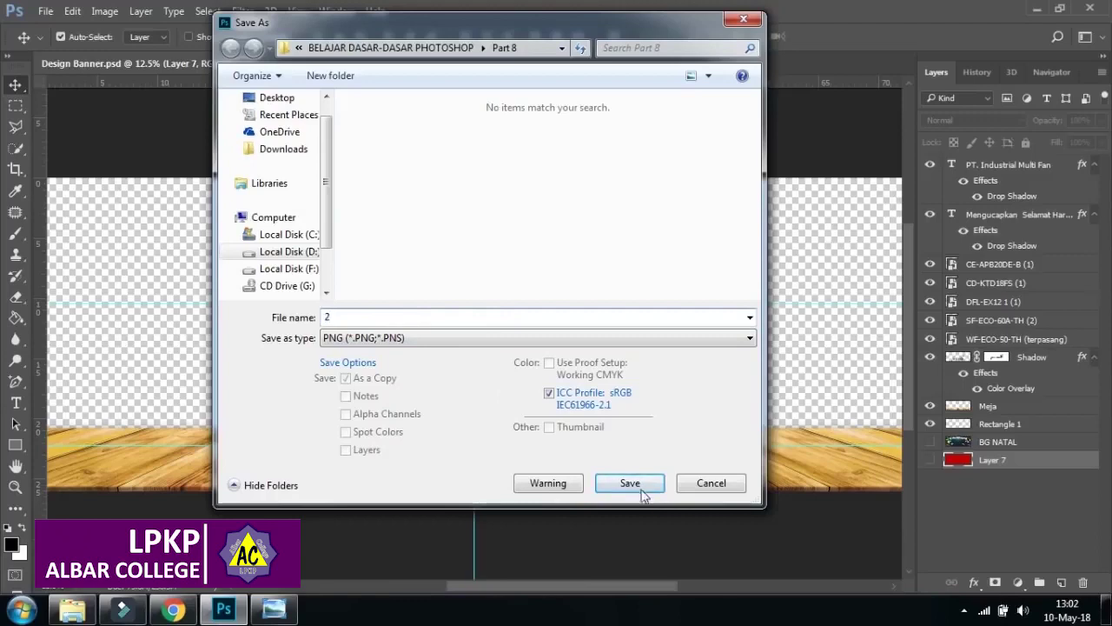
click(638, 486)
click(610, 188)
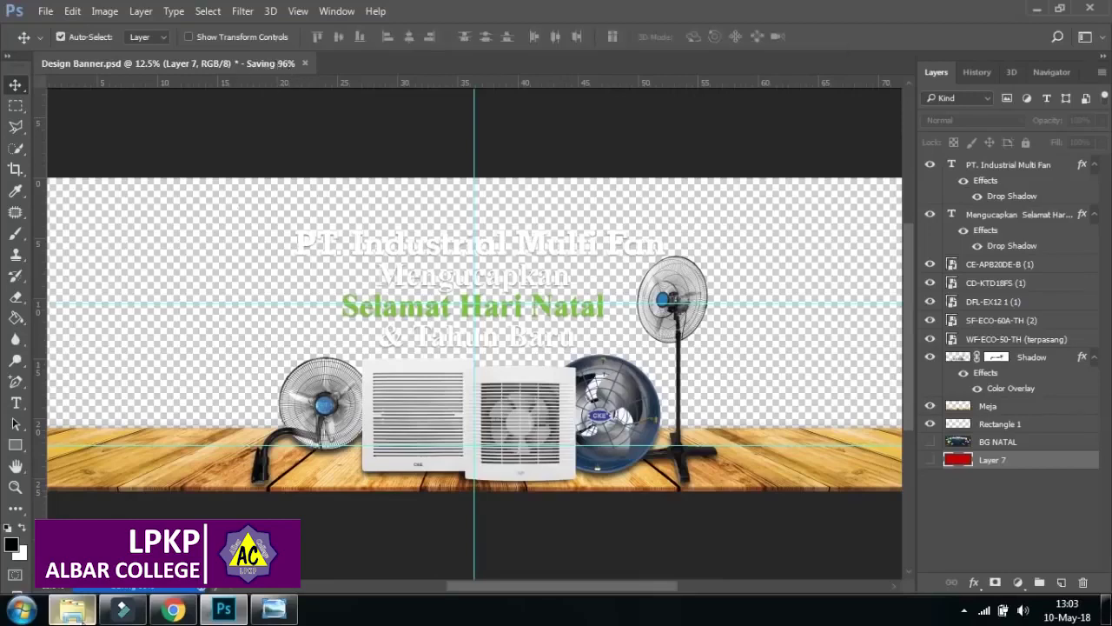
- Switch to Windows Explorer, view the exported images 1 and 2 in the Part 8 folder, and compare their file details
click(72, 608)
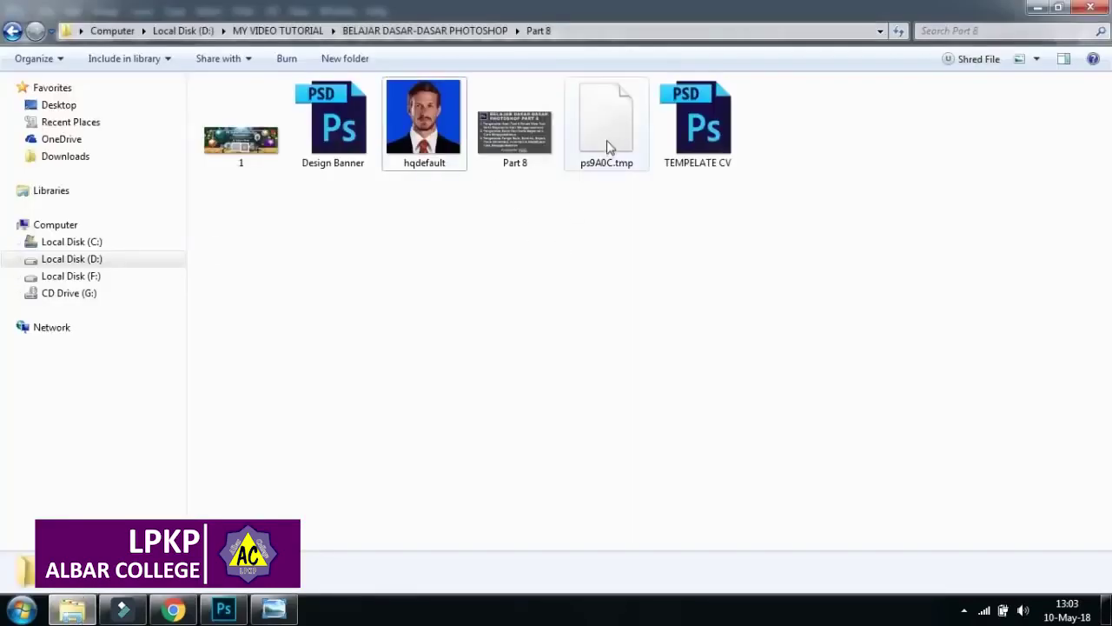
click(239, 130)
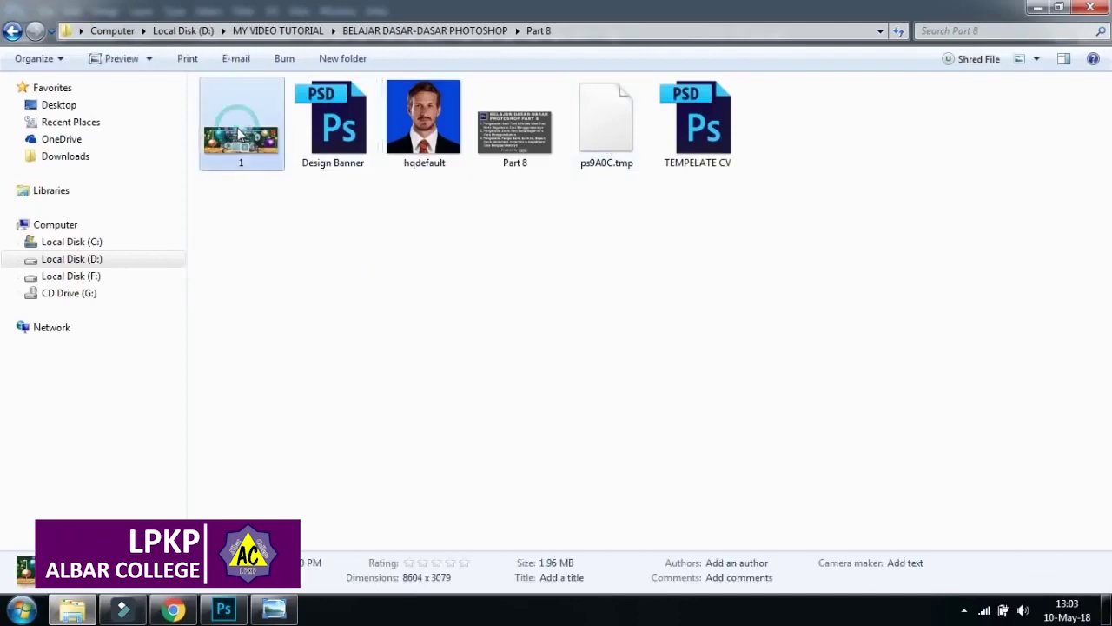
double_click(238, 146)
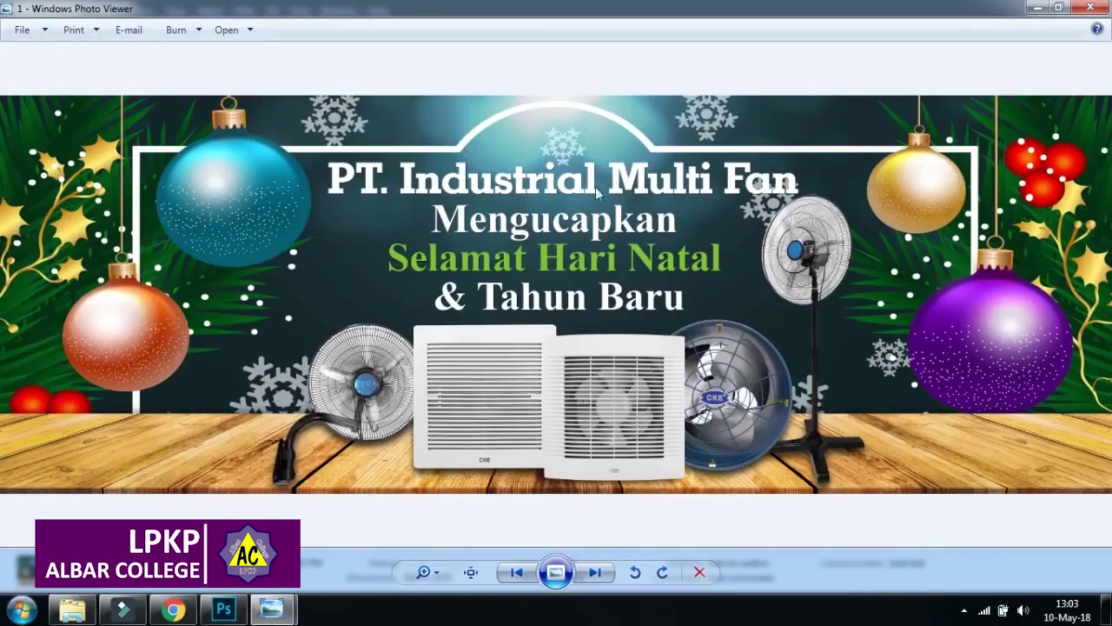
click(1091, 8)
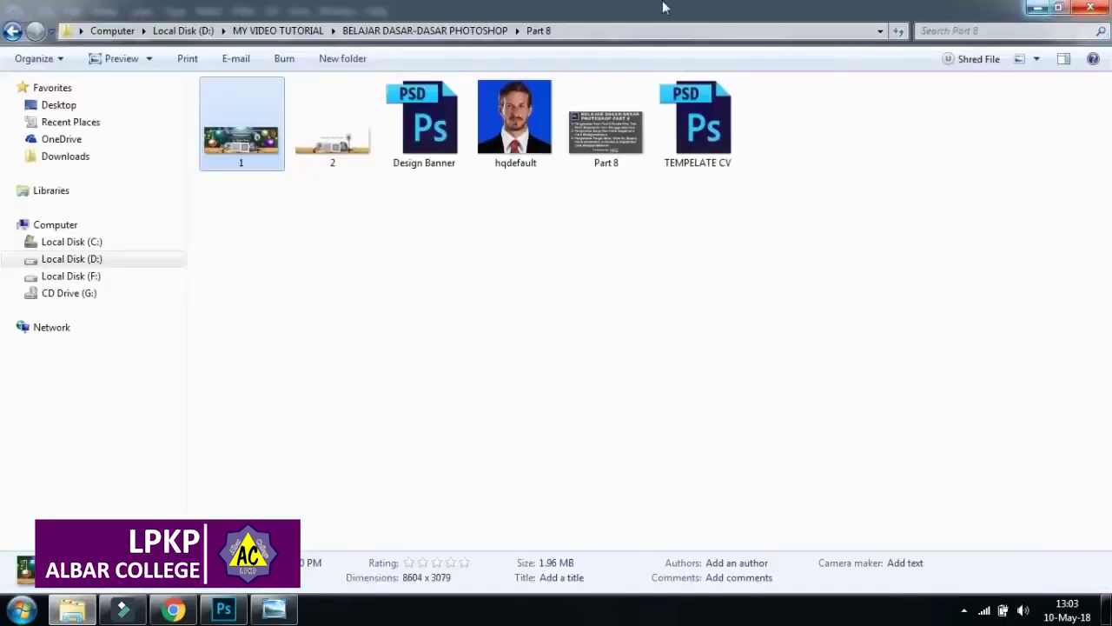
double_click(350, 165)
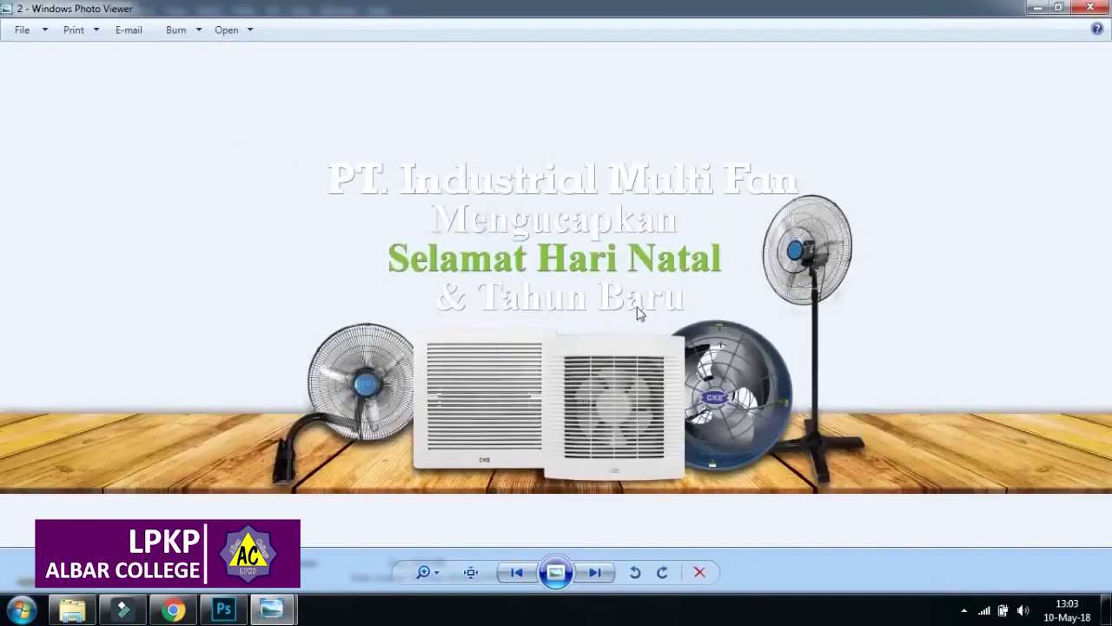
click(1090, 8)
click(248, 148)
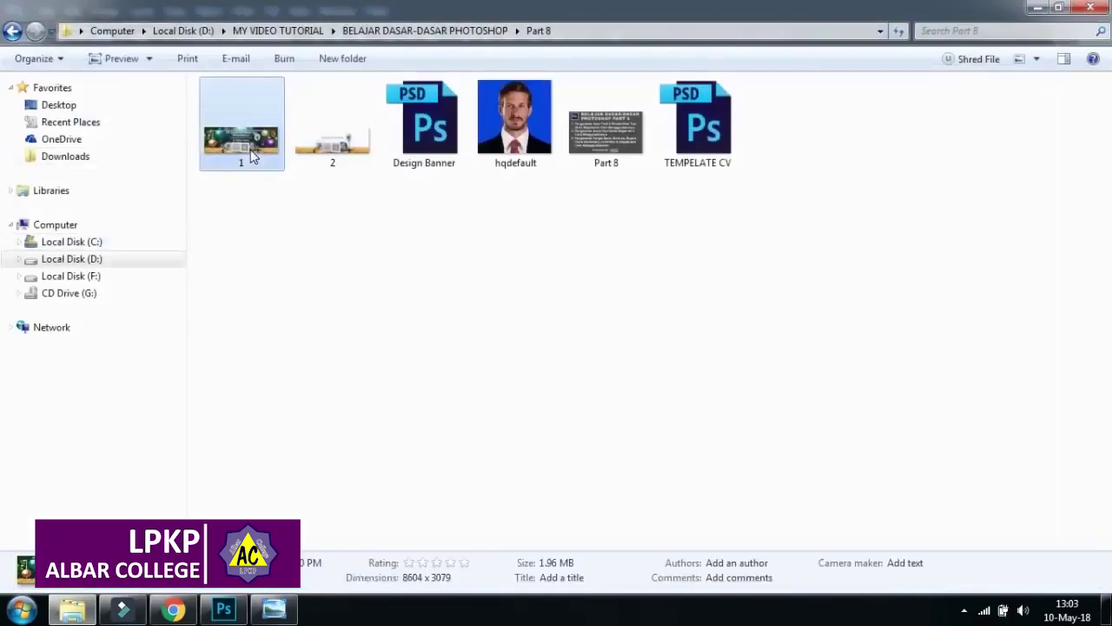
click(325, 143)
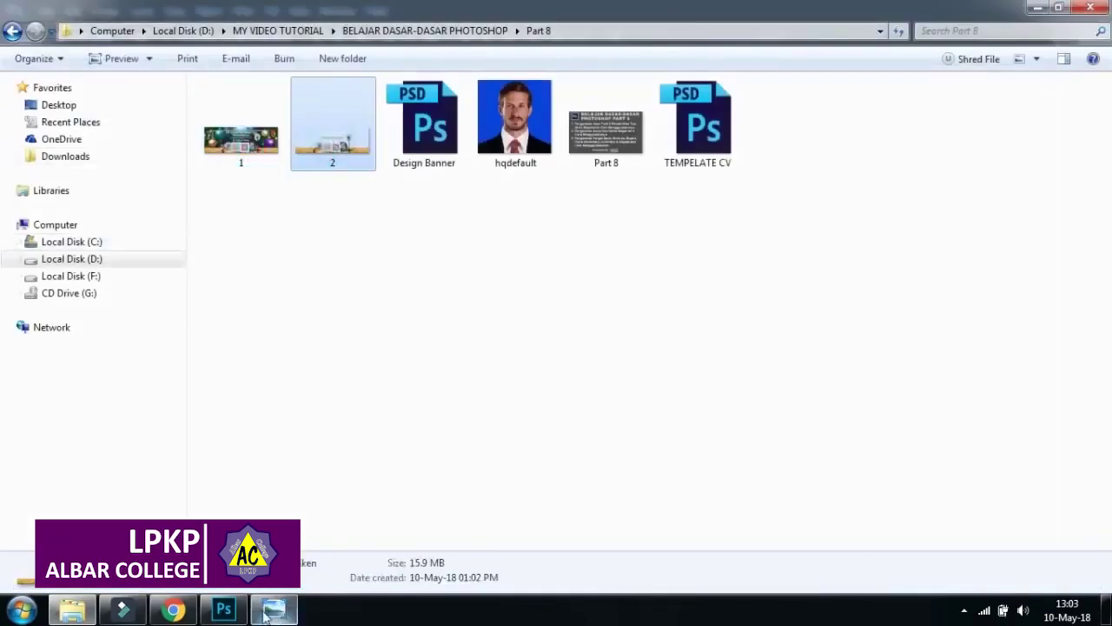
- Return to Photoshop and show the Layer 7 and BG NATAL background layers again
click(223, 608)
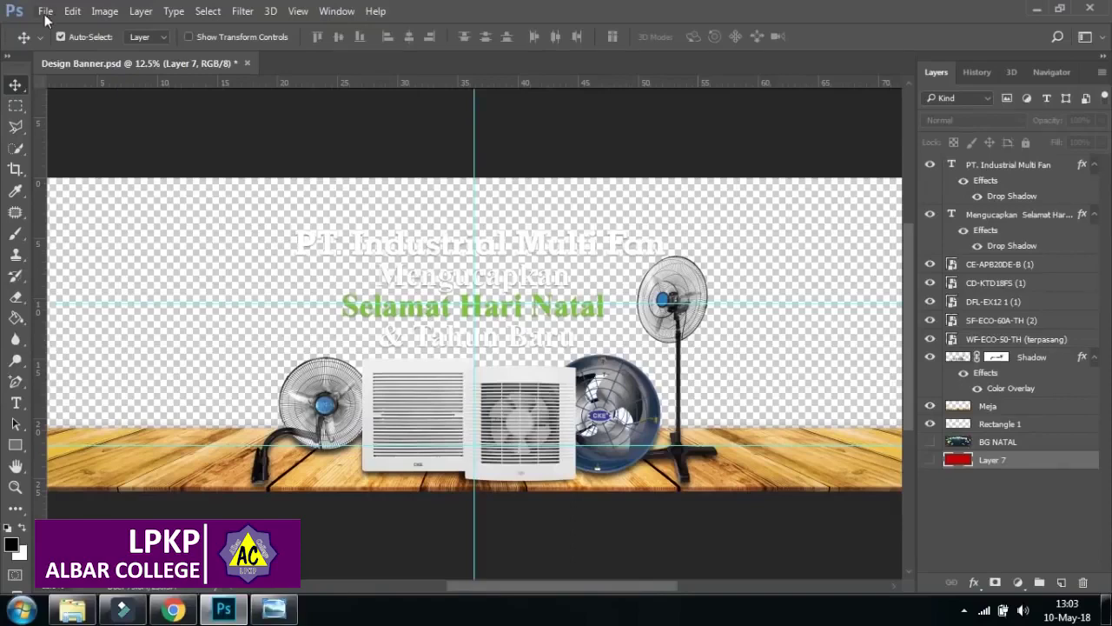
click(930, 460)
click(930, 441)
- Open the banner in the Save for Web (Legacy) export dialog
click(44, 12)
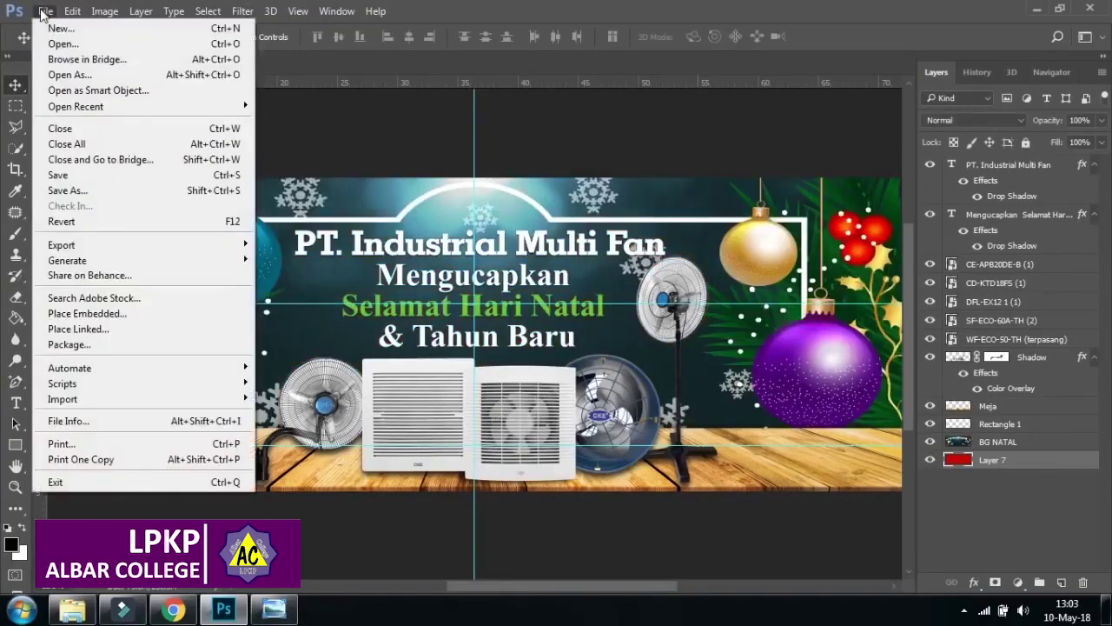
mouse_move(111, 246)
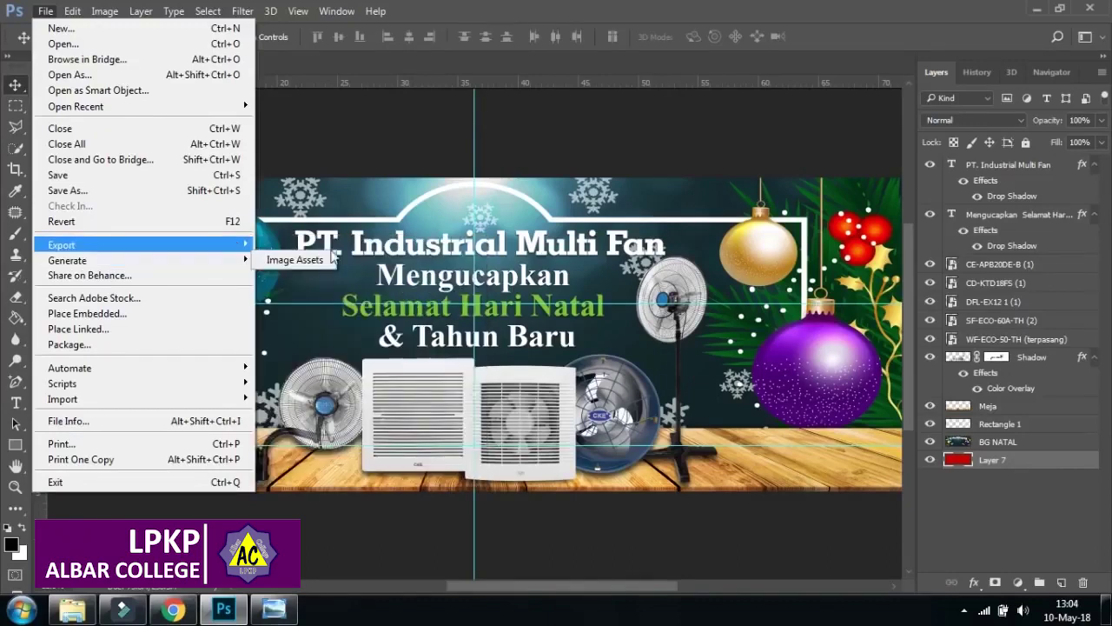
mouse_move(236, 244)
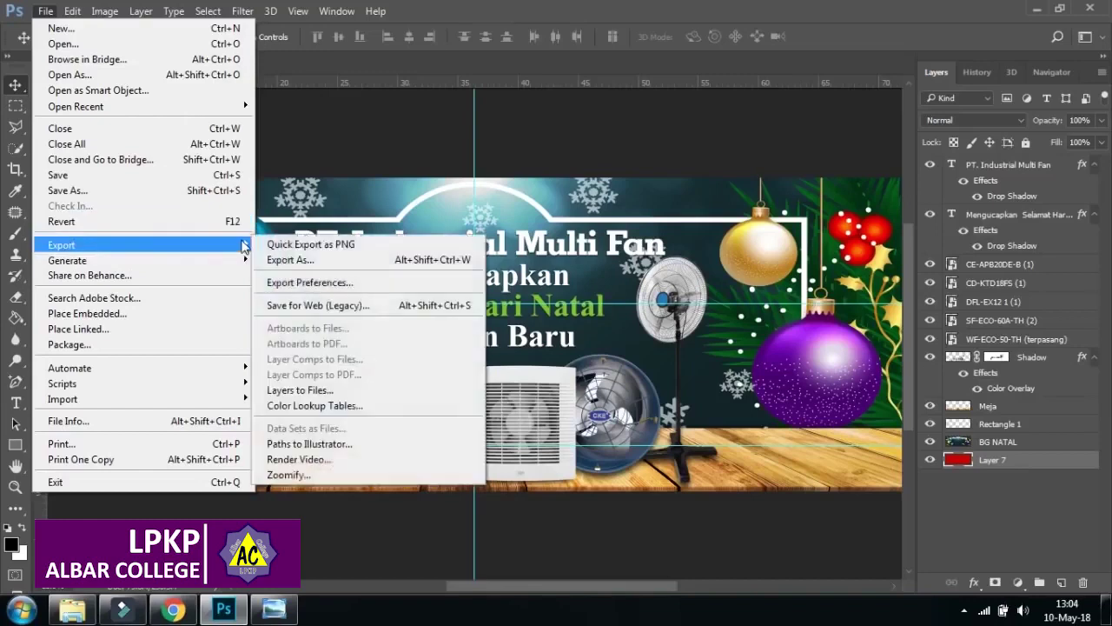
click(370, 306)
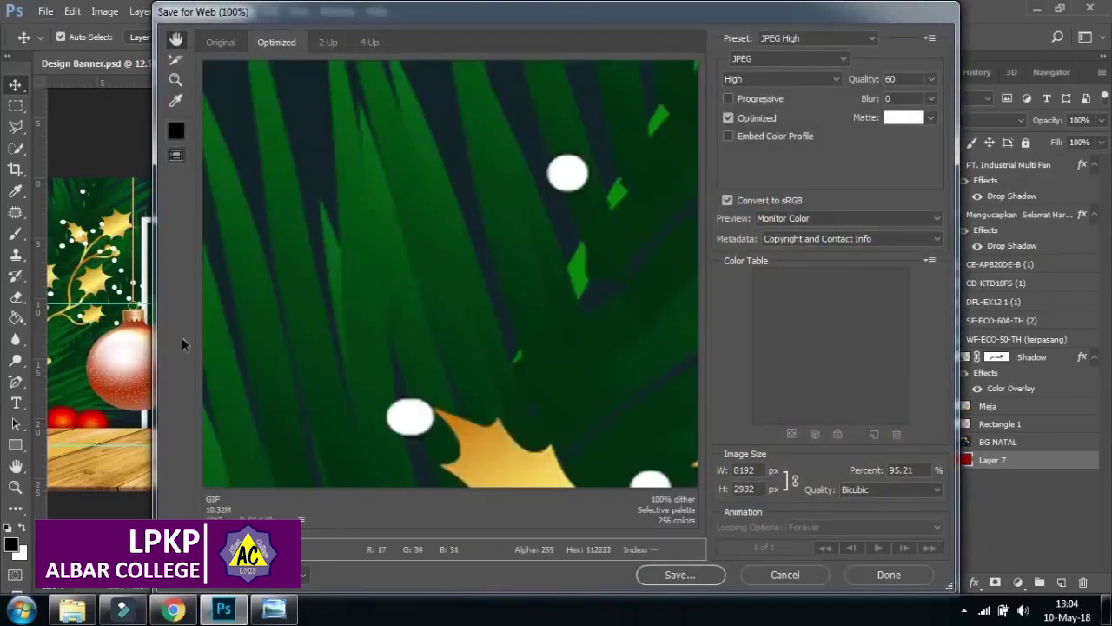
click(169, 550)
click(170, 550)
click(170, 549)
key(ctrl+minus)
key(ctrl+minus)
key(ctrl+minus)
key(ctrl+minus)
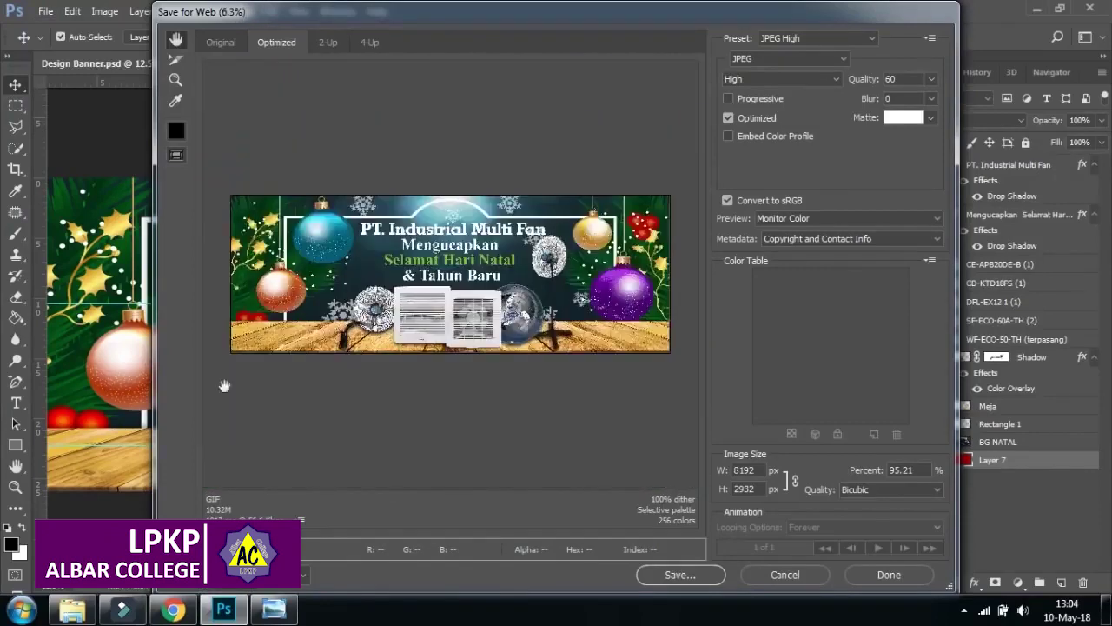
- Set the JPEG quality preset for the web export to Low, quality 10
click(787, 80)
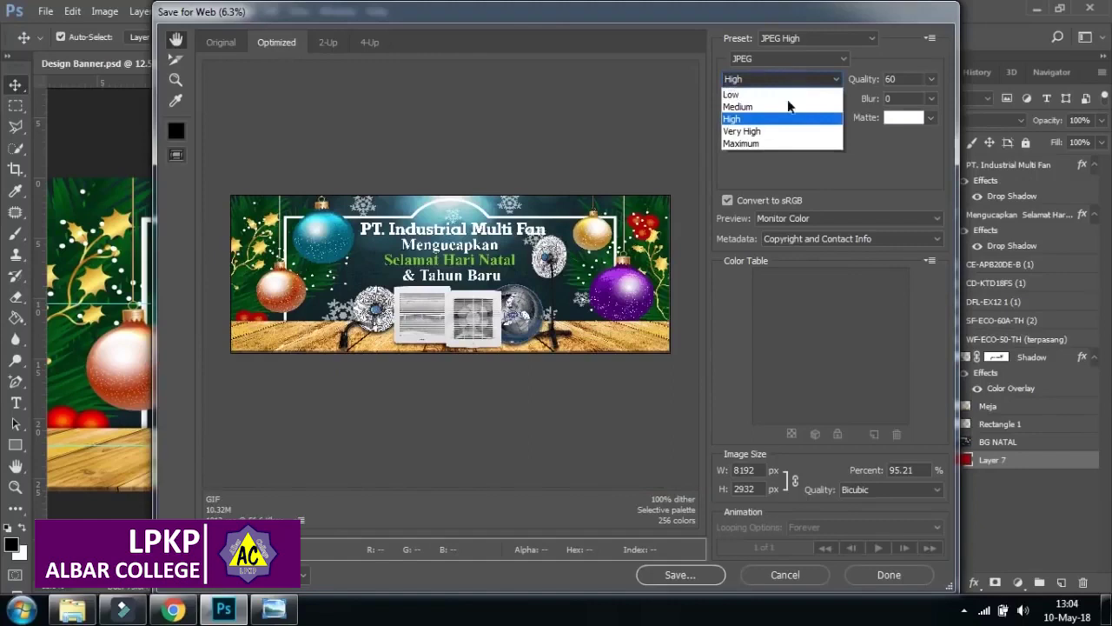
click(790, 108)
click(814, 79)
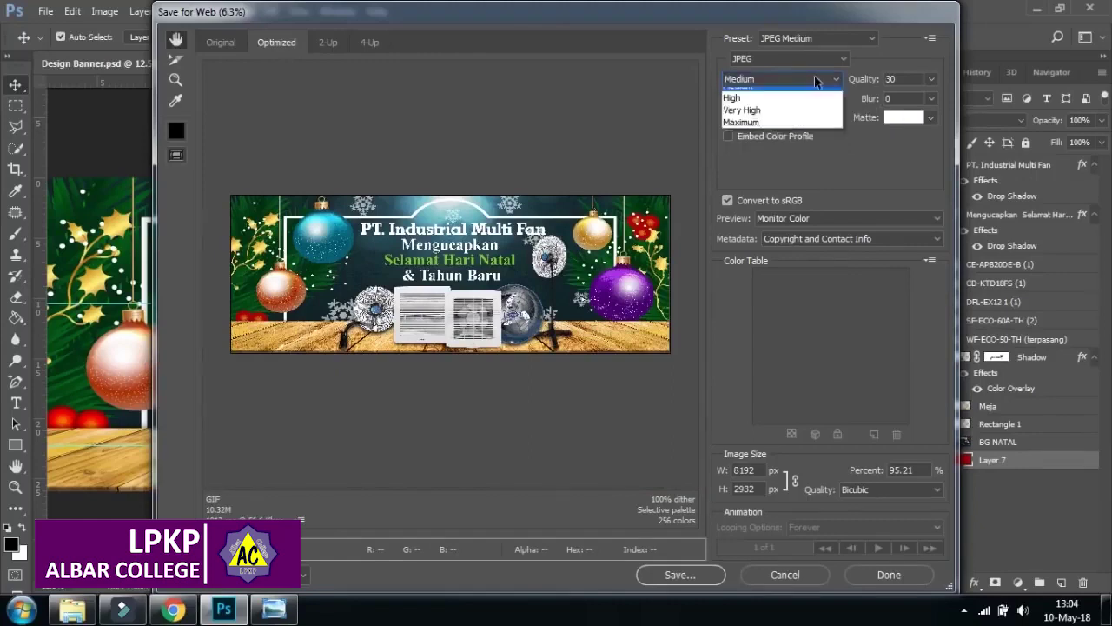
click(798, 102)
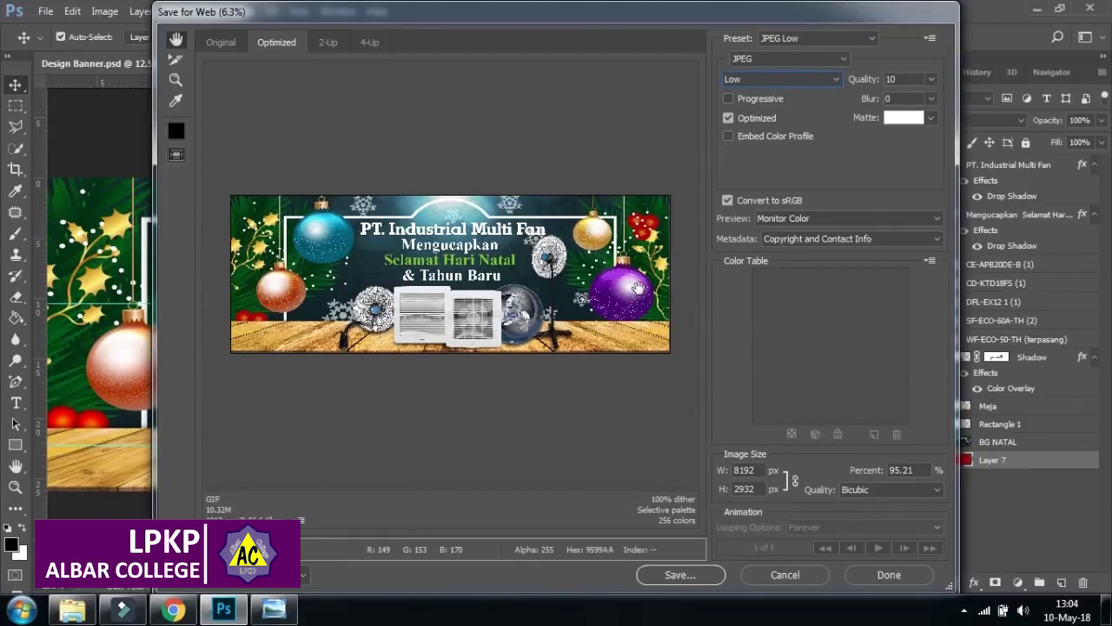
drag(319, 17, 268, 31)
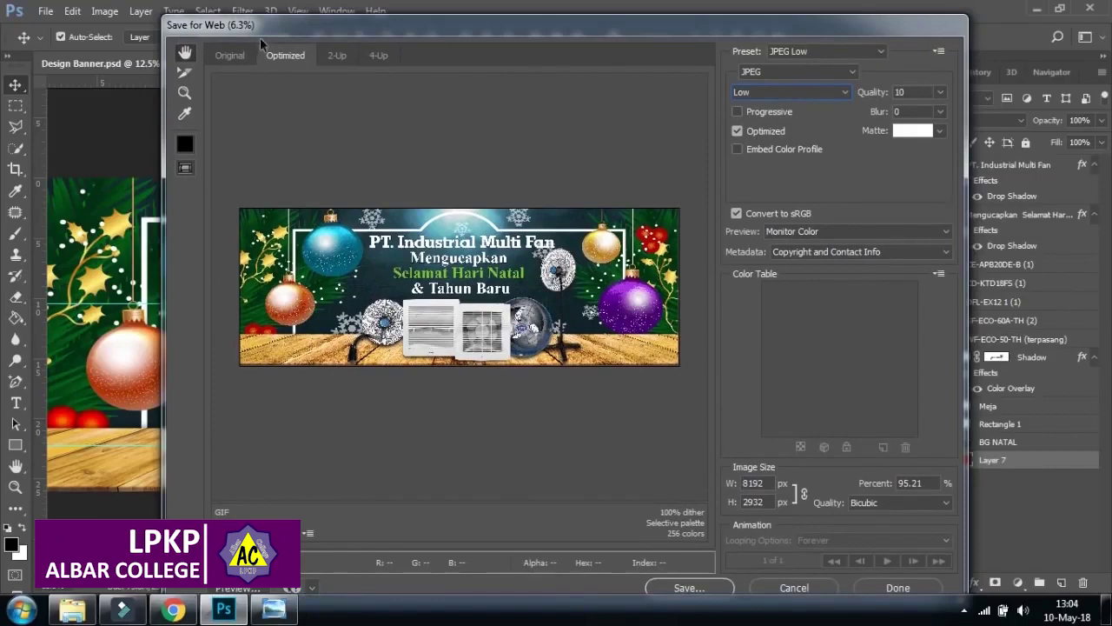
drag(427, 33, 417, 26)
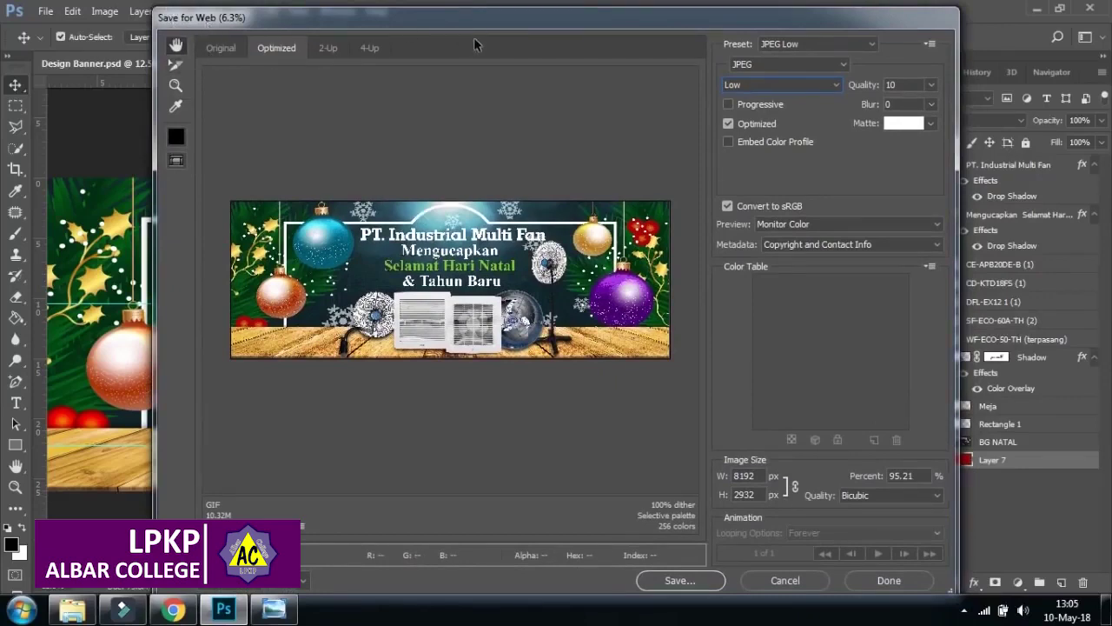
drag(500, 30, 482, 35)
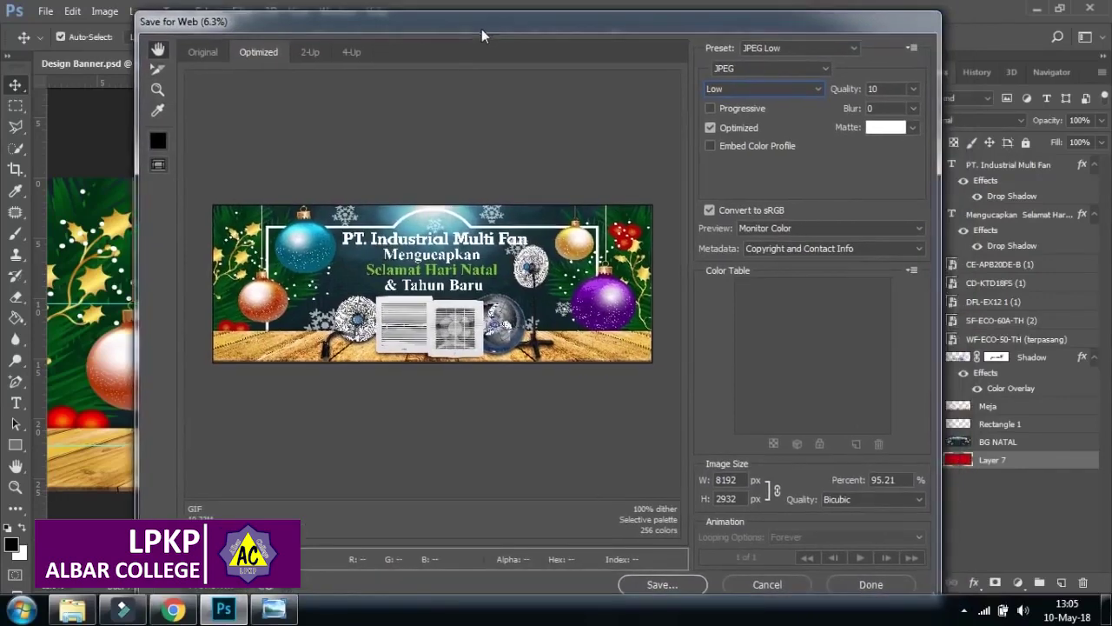
- Save the optimized image as Design-Banner.jpg in the MY VIDEO TUTORIAL folder on Local Disk (D:), with the Images Only format
click(678, 586)
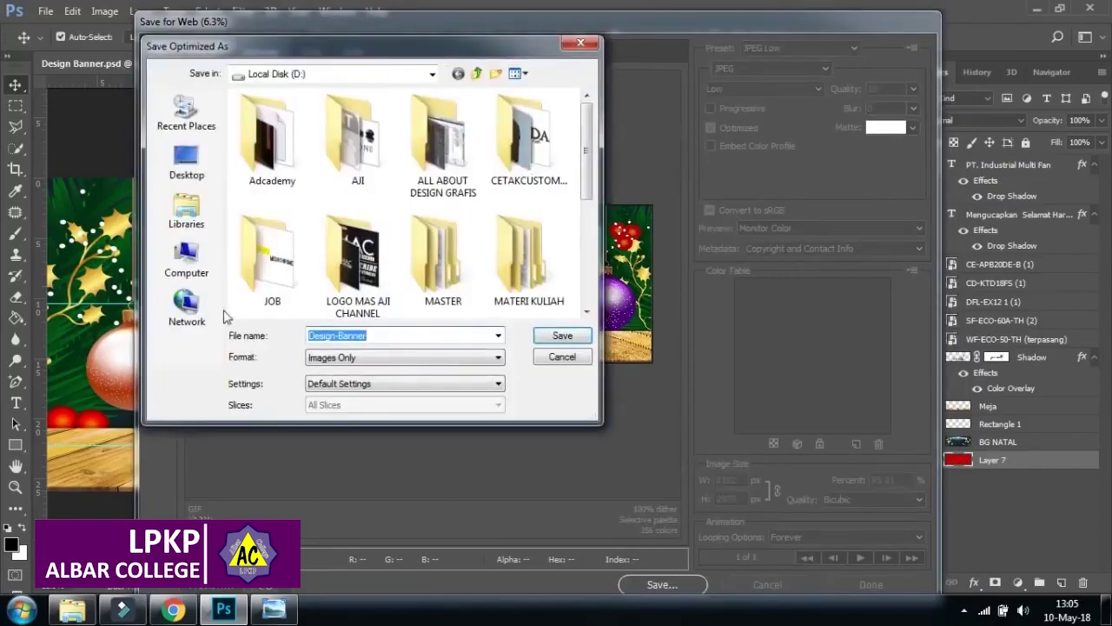
click(186, 259)
double_click(348, 177)
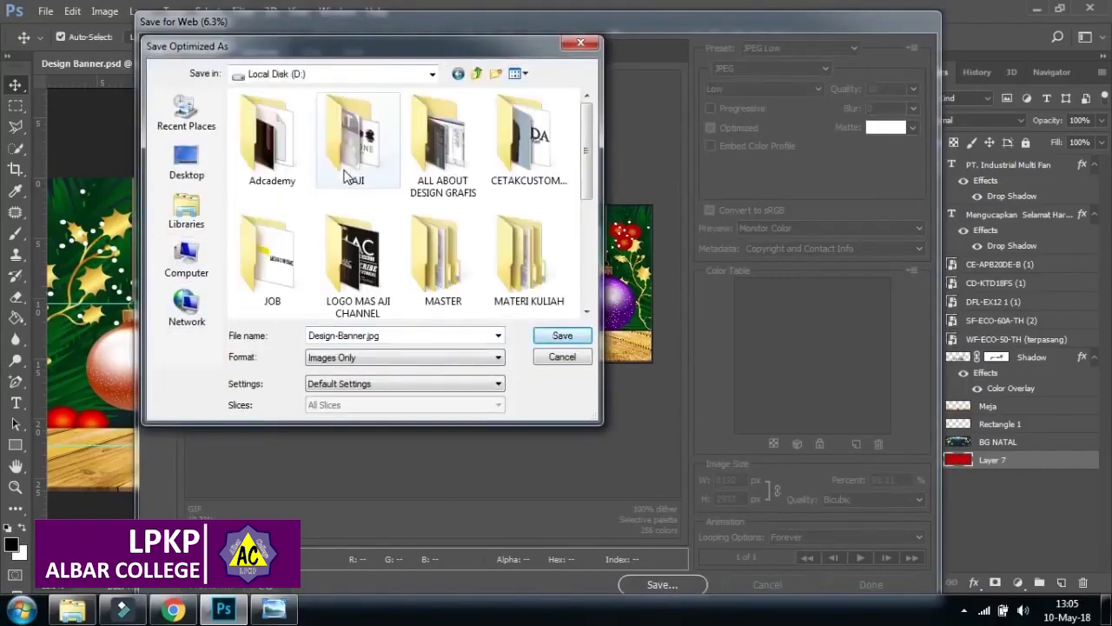
drag(586, 148, 579, 267)
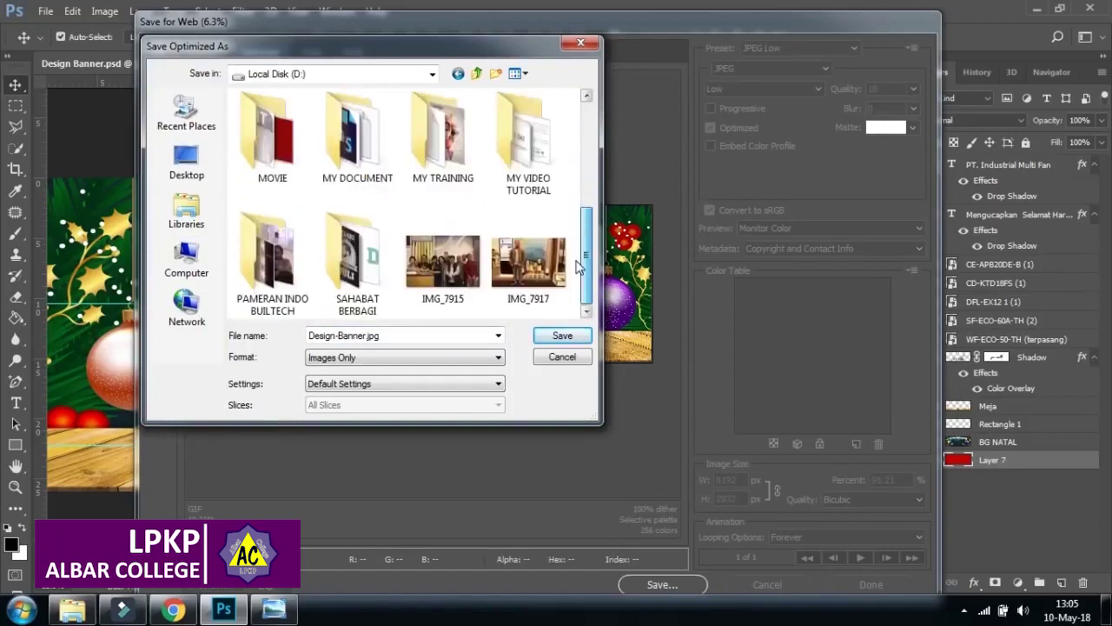
scroll(579, 267, up, 3)
double_click(531, 198)
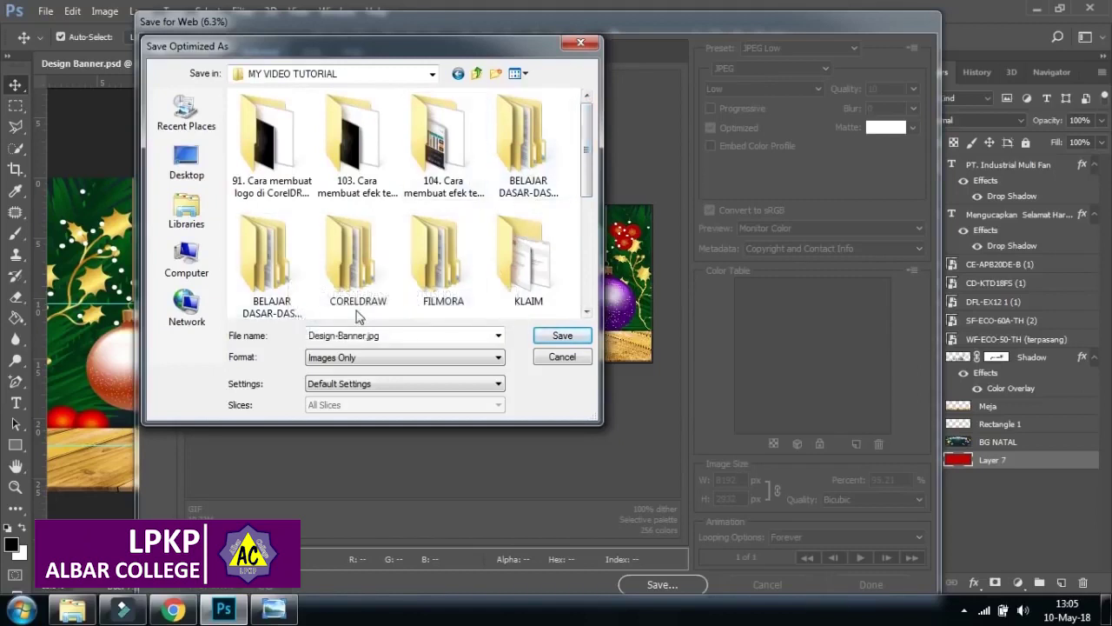
drag(588, 147, 579, 298)
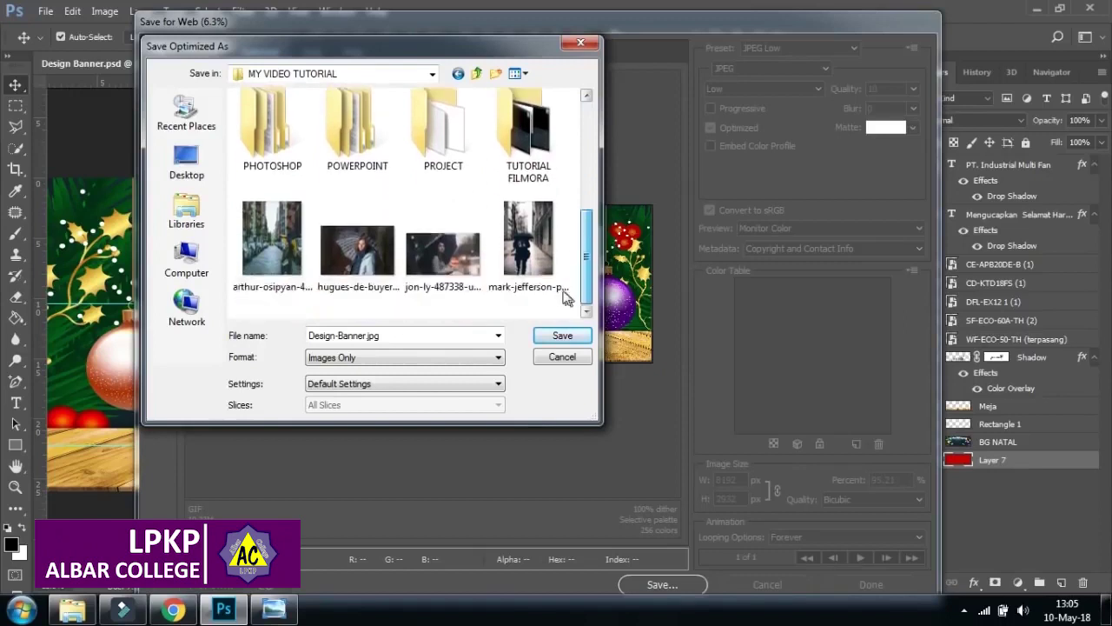
click(558, 337)
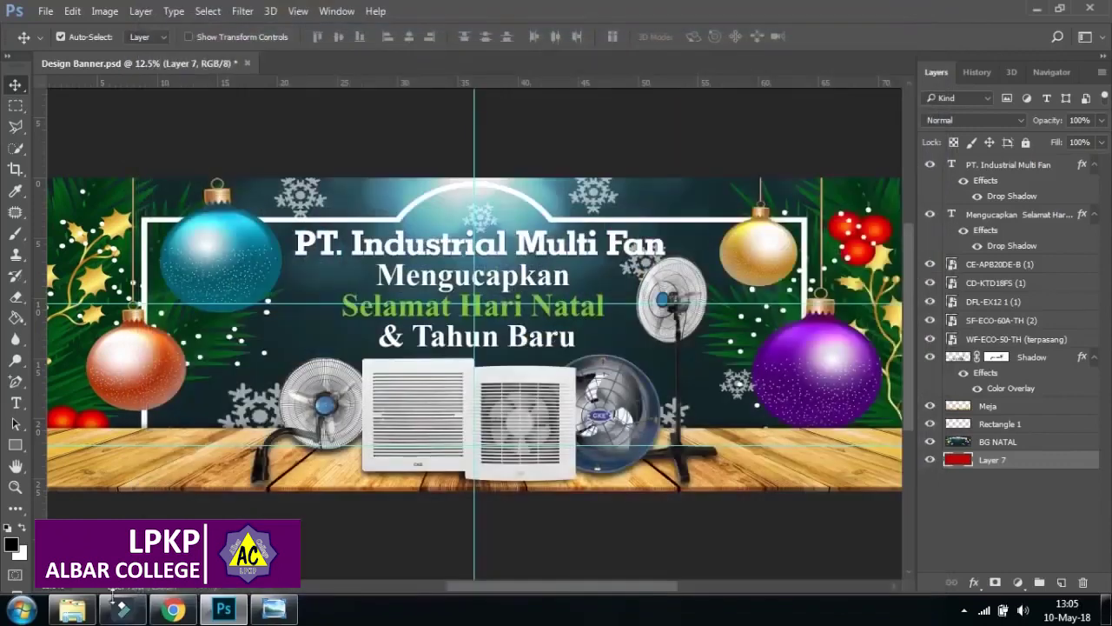
- Switch to Windows Explorer, find Design-Banner in the MY VIDEO TUTORIAL folder, and examine its file size and image quality
click(73, 608)
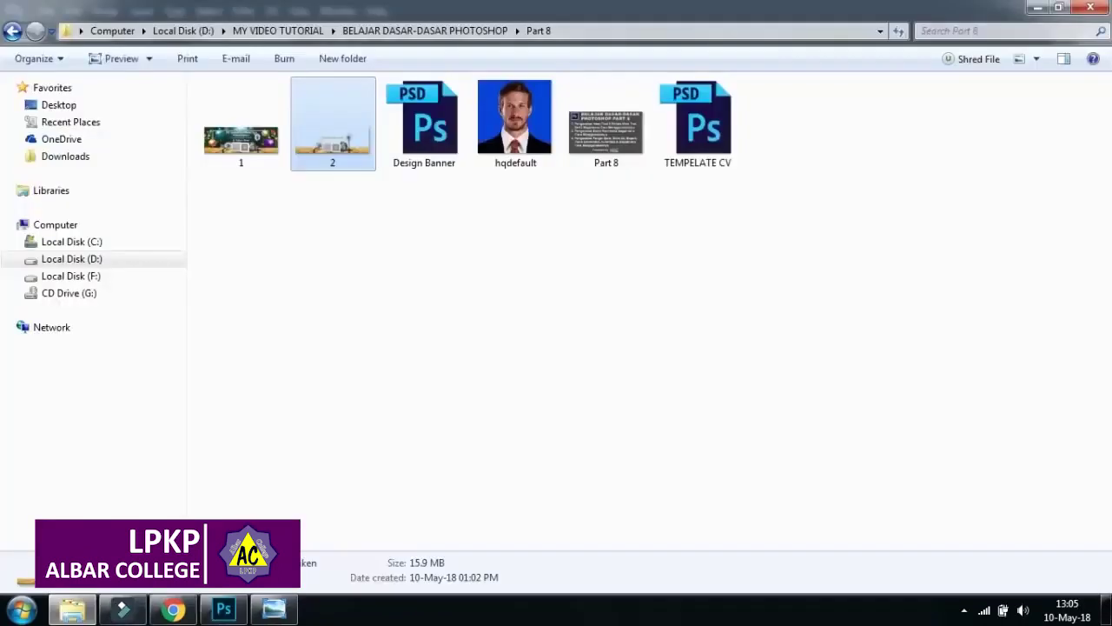
click(102, 264)
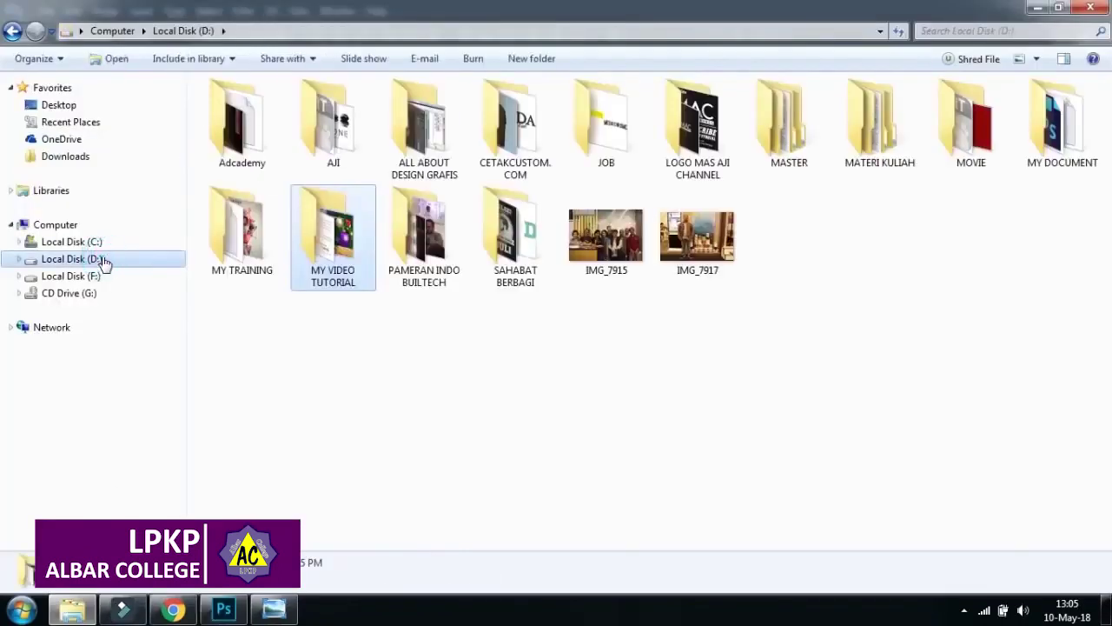
click(12, 30)
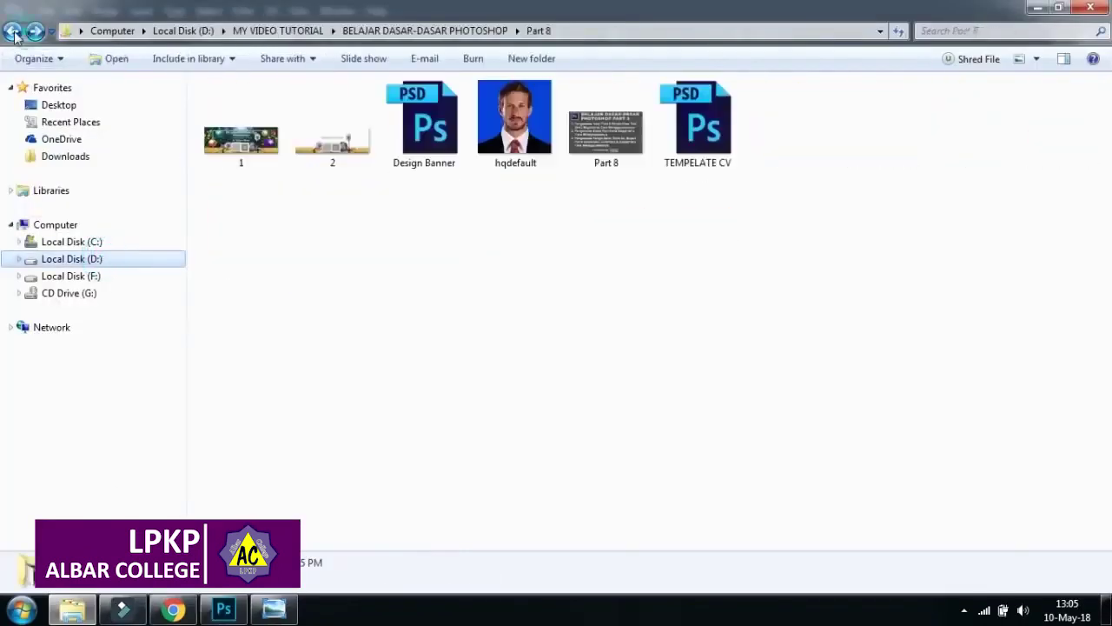
click(278, 30)
double_click(517, 258)
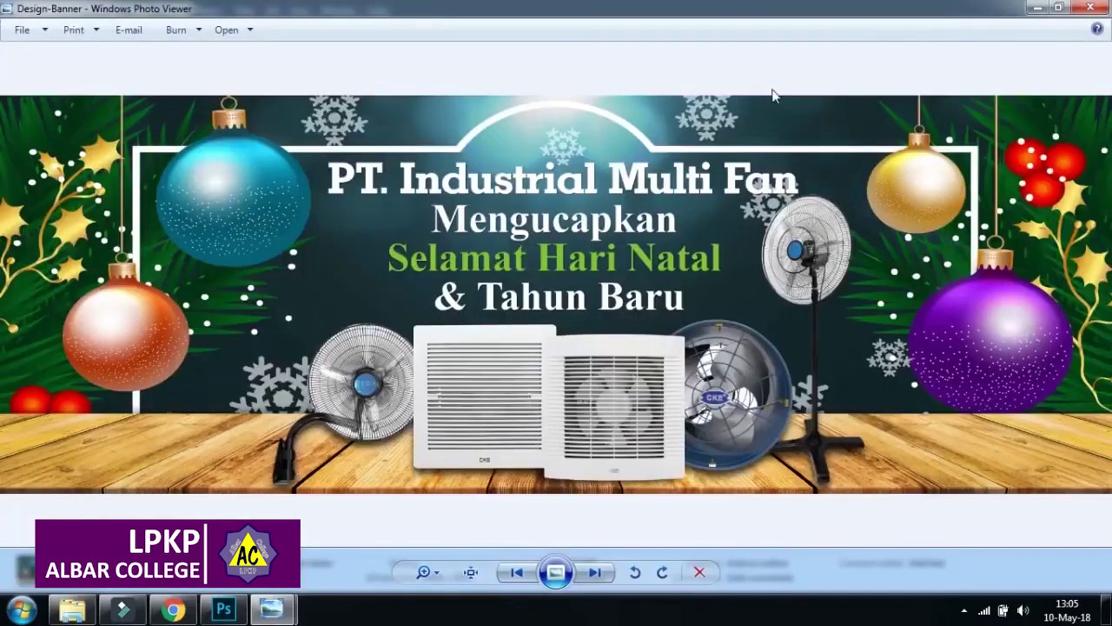
click(1092, 9)
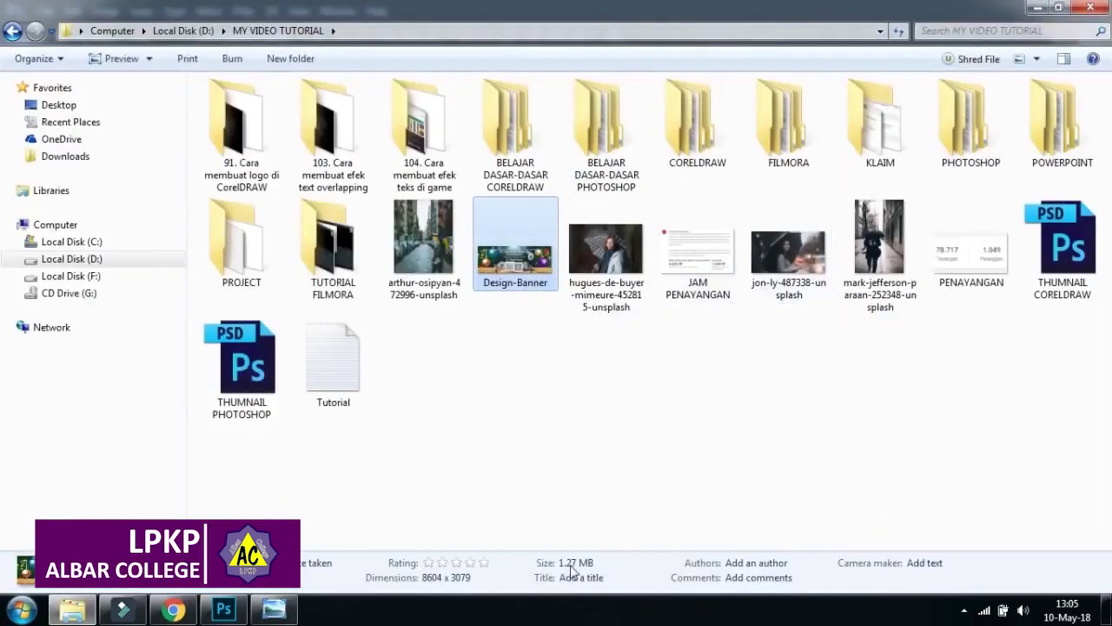
double_click(528, 251)
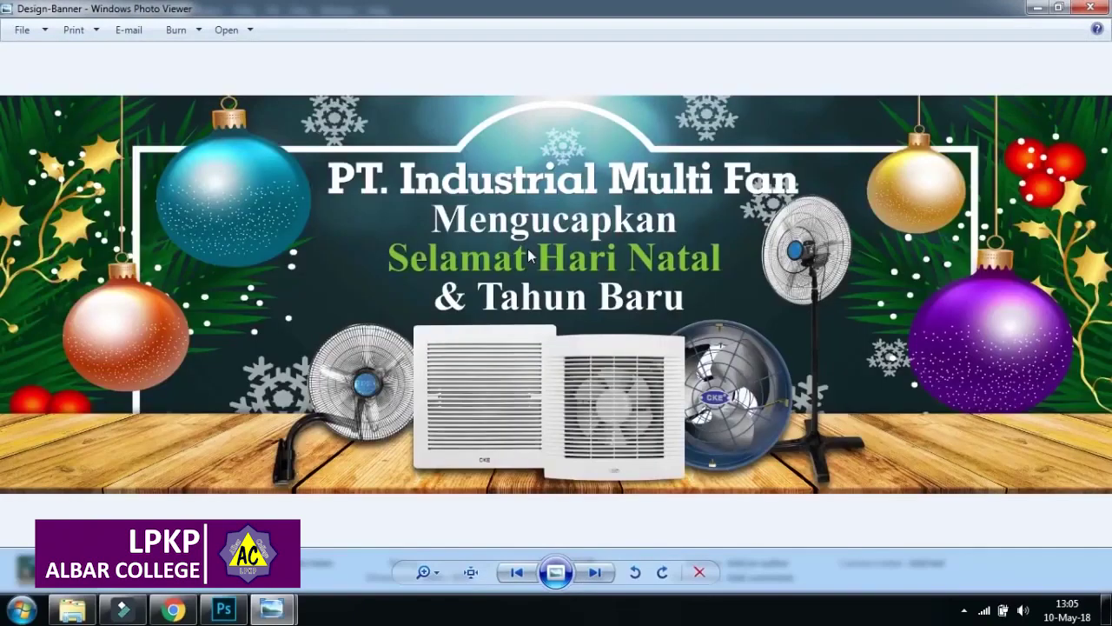
- Open image 1 from the Part 8 folder of BELAJAR DASAR-DASAR PHOTOSHOP and compare its file size and quality with the web export
click(1097, 8)
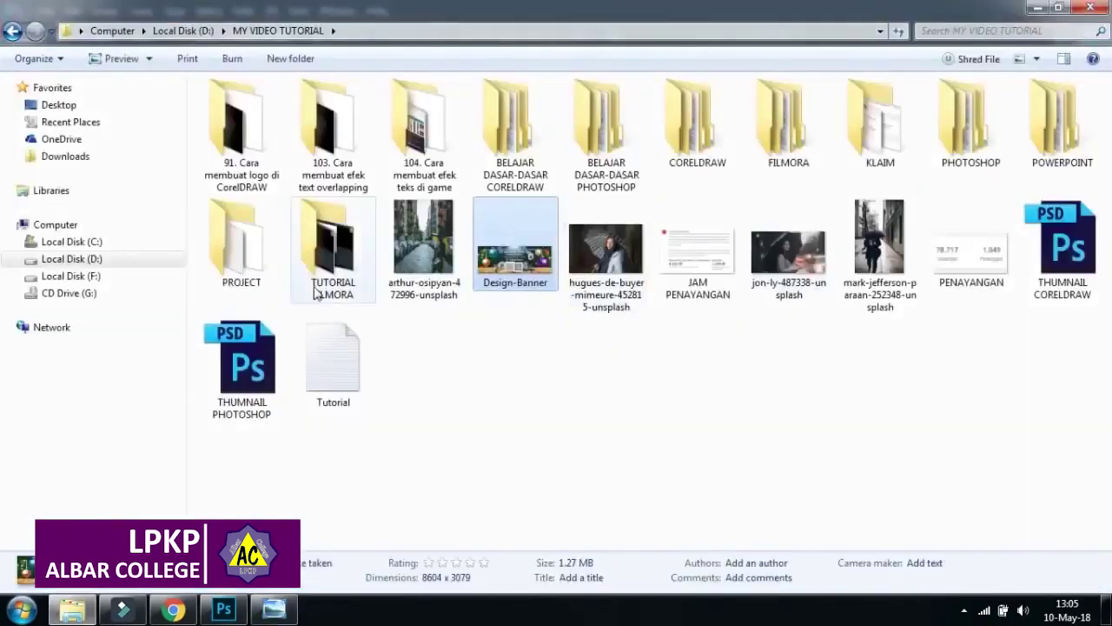
double_click(604, 139)
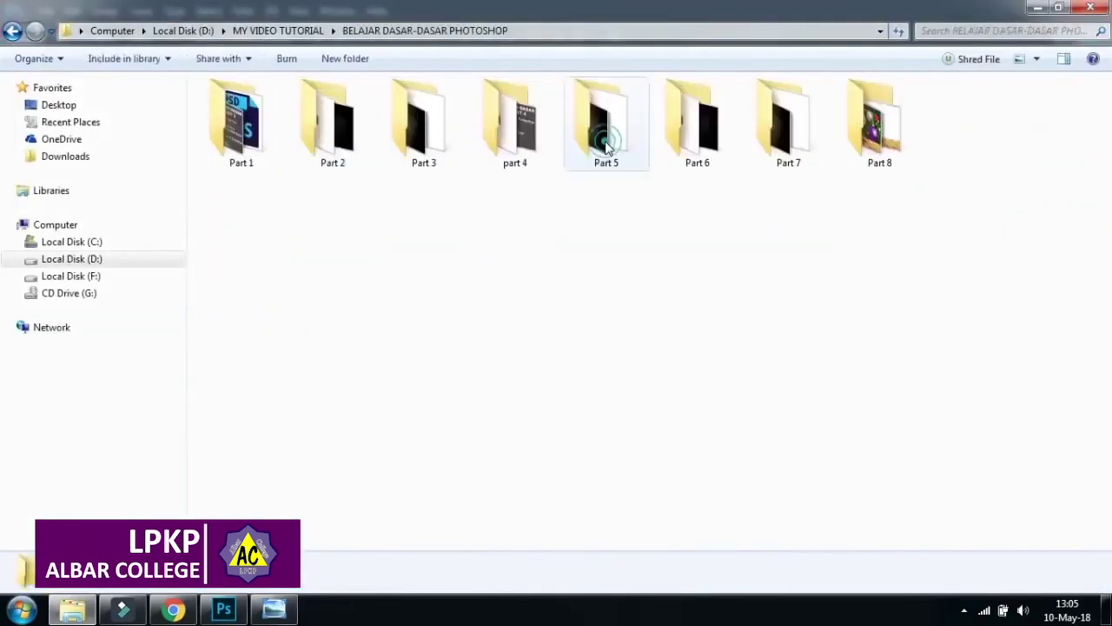
double_click(887, 129)
click(252, 149)
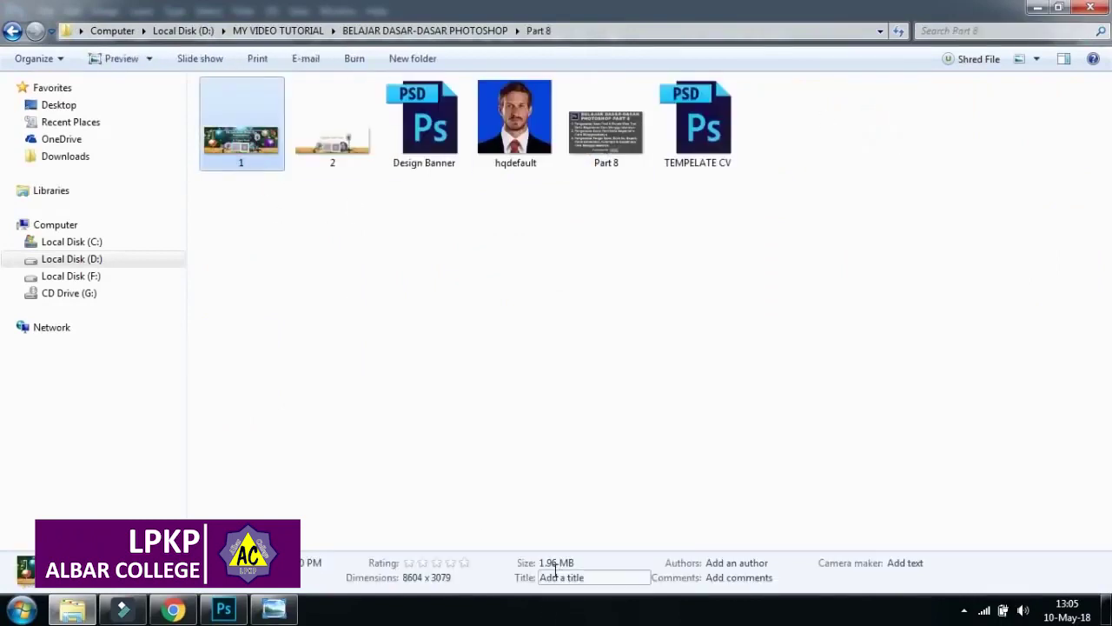
double_click(244, 159)
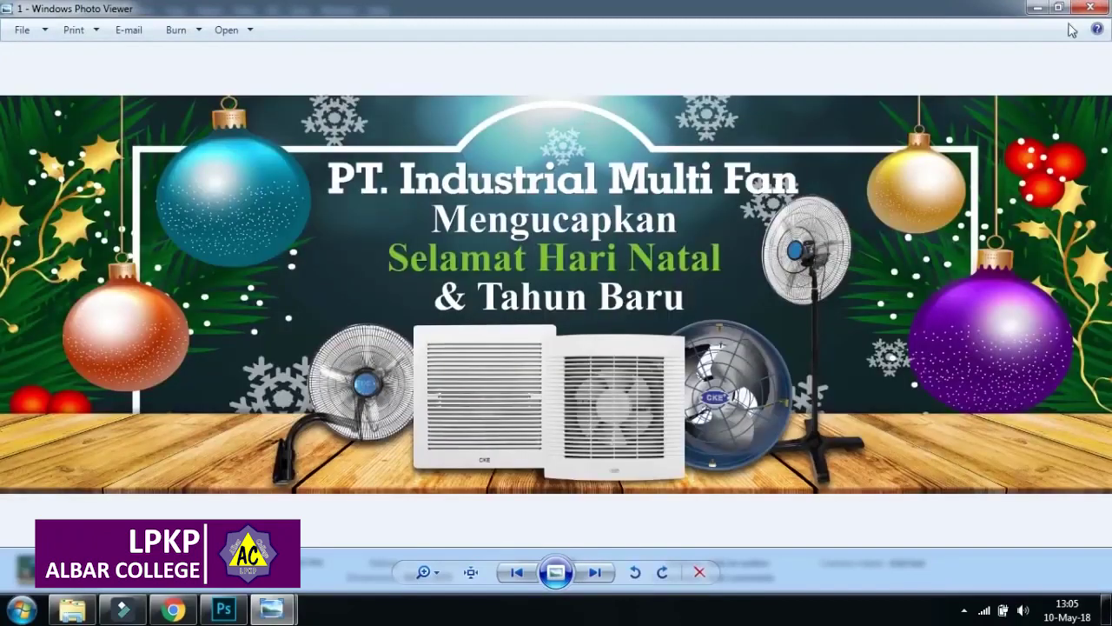
click(1091, 7)
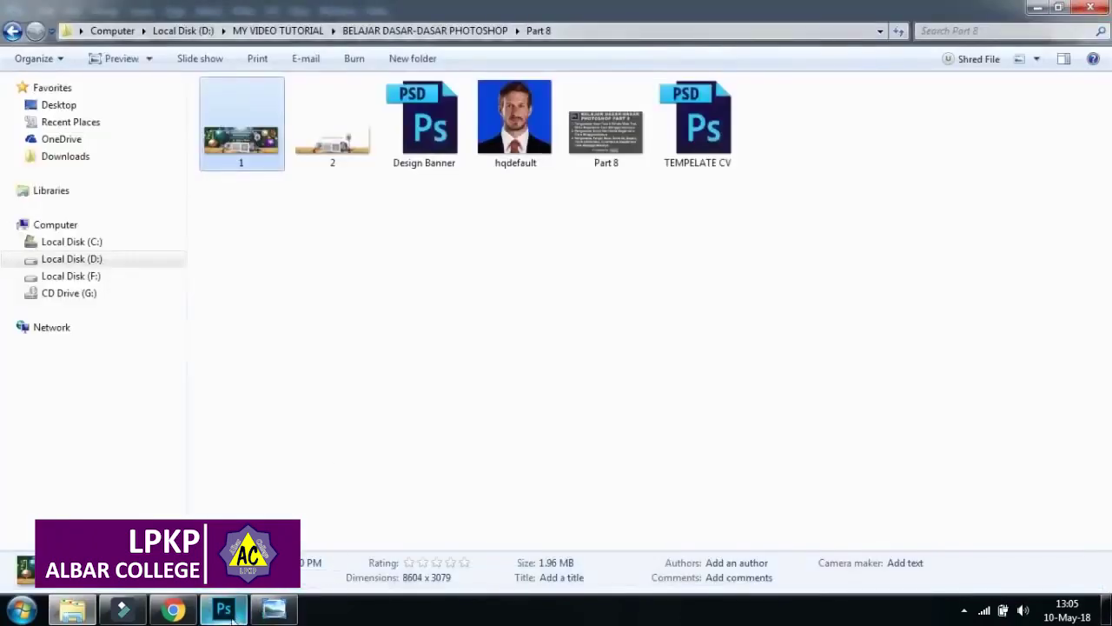
- Switch back to Photoshop and open the TEMPELATE CV file from the Part 8 folder
click(230, 615)
click(43, 11)
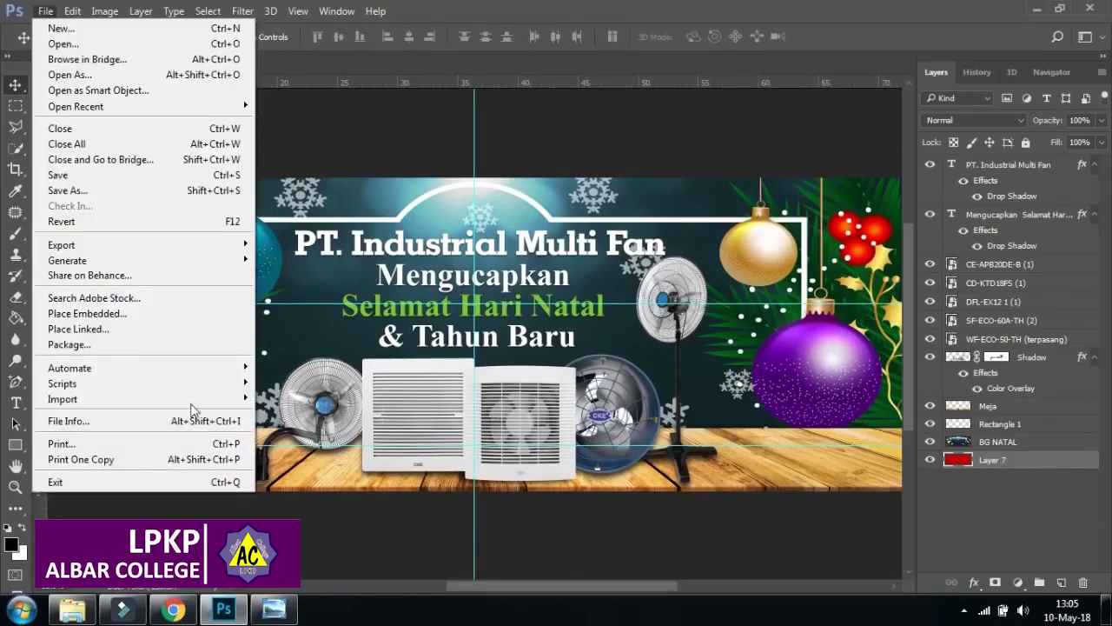
mouse_move(132, 250)
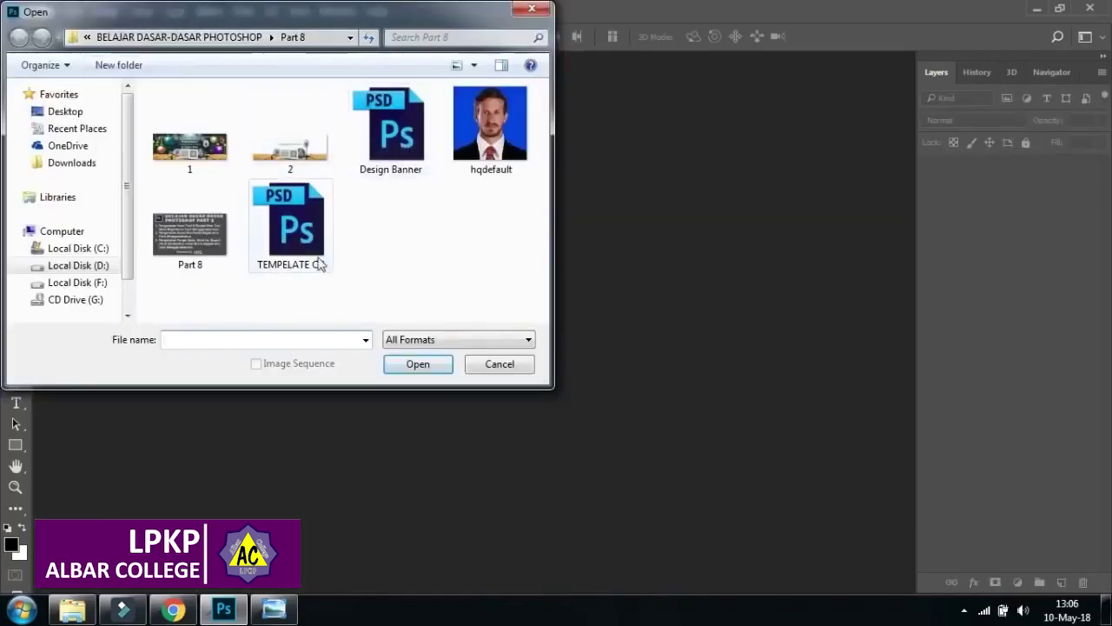
click(318, 264)
click(418, 363)
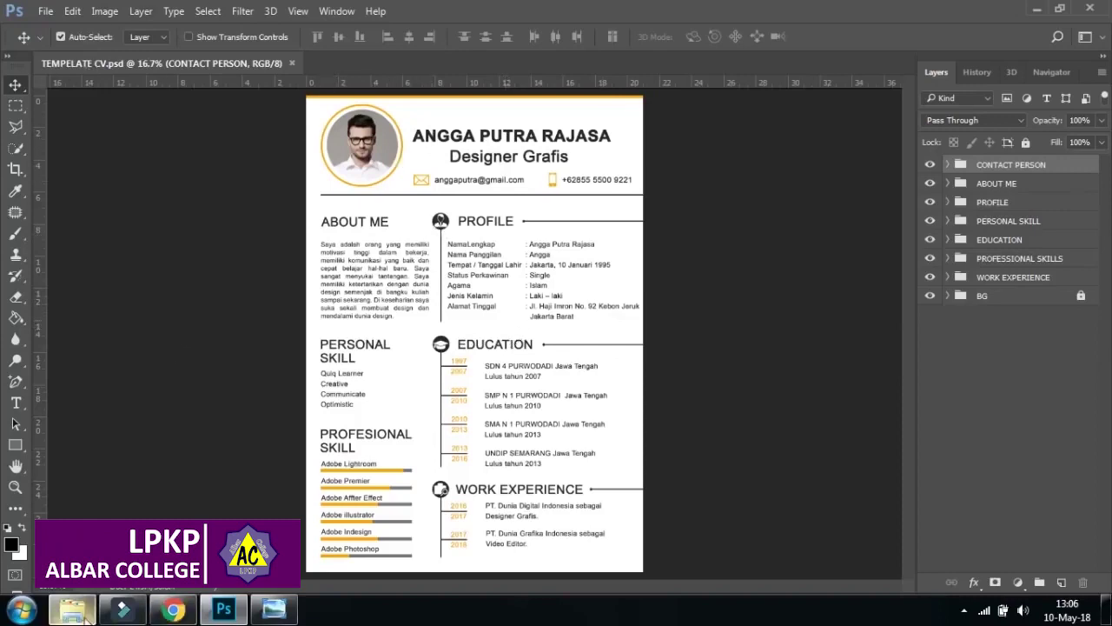
- Switch to Windows Explorer, view the hqdefault portrait in the Part 8 folder, and try to bring it into the CV document in Photoshop
click(75, 611)
double_click(514, 121)
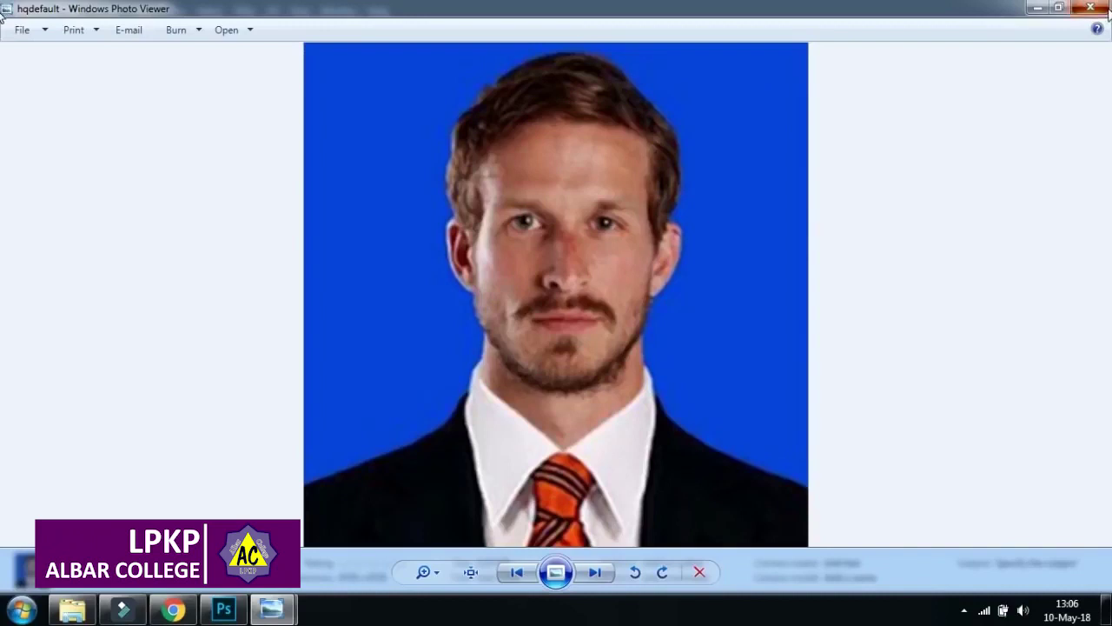
click(1106, 6)
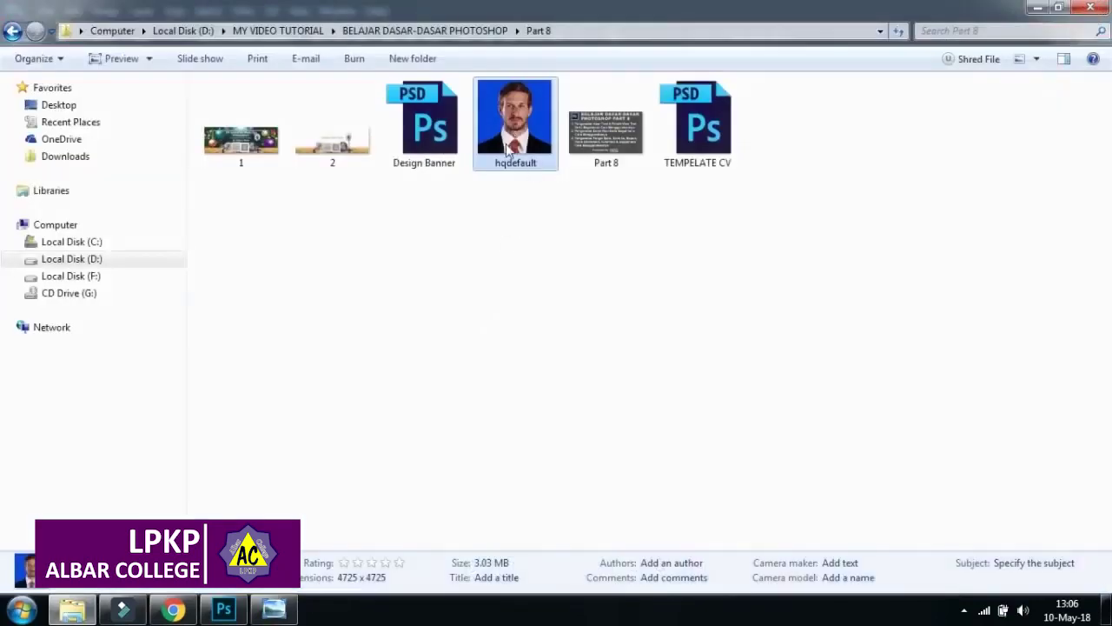
click(223, 609)
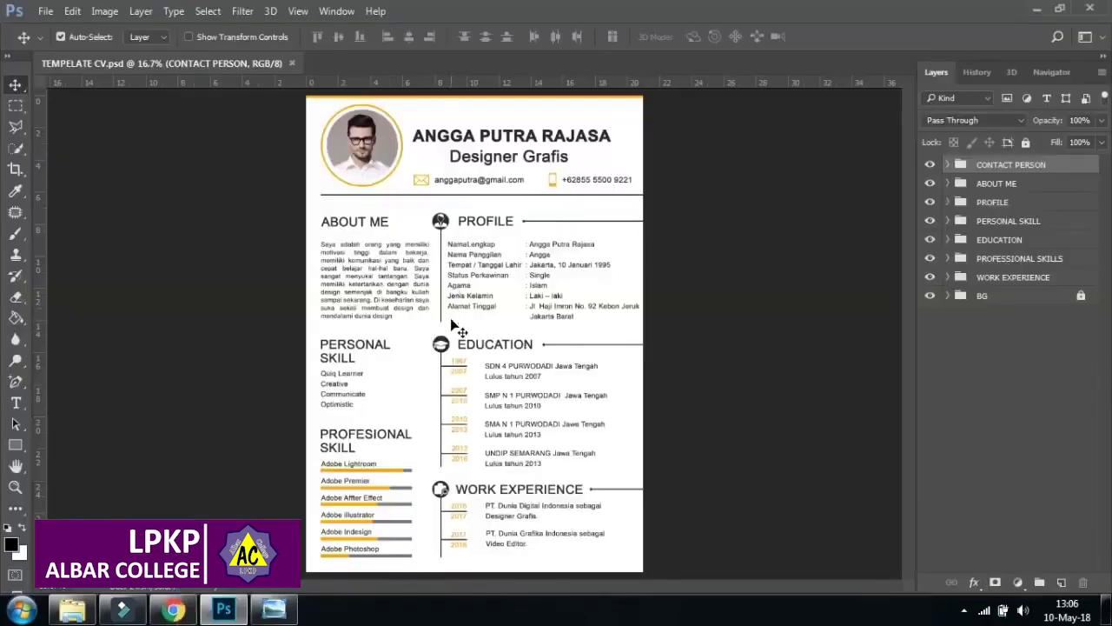
click(74, 611)
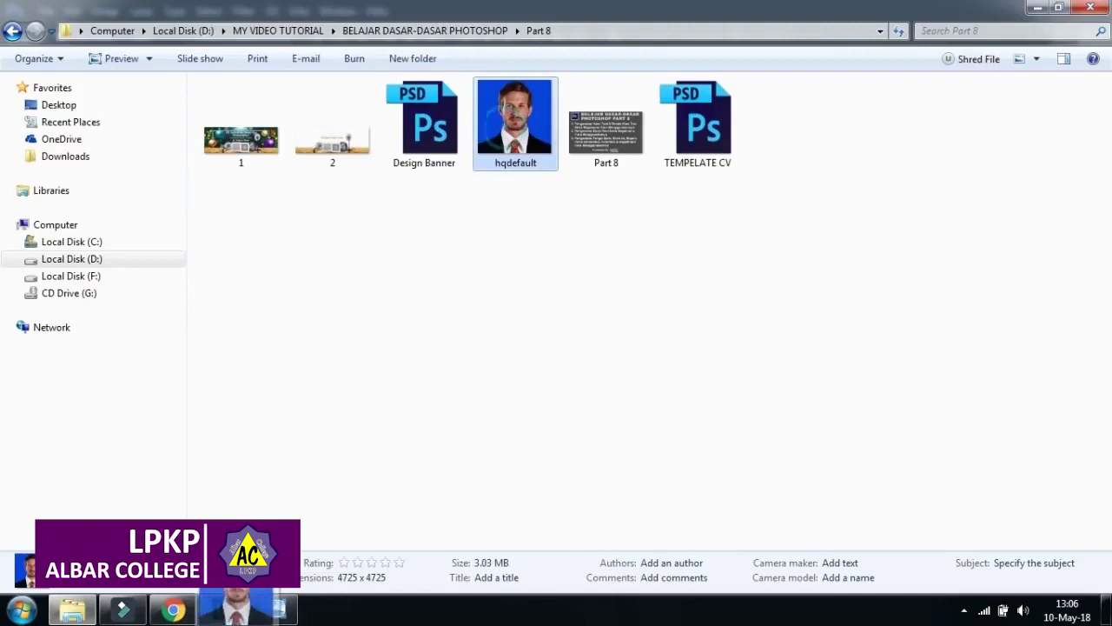
click(223, 609)
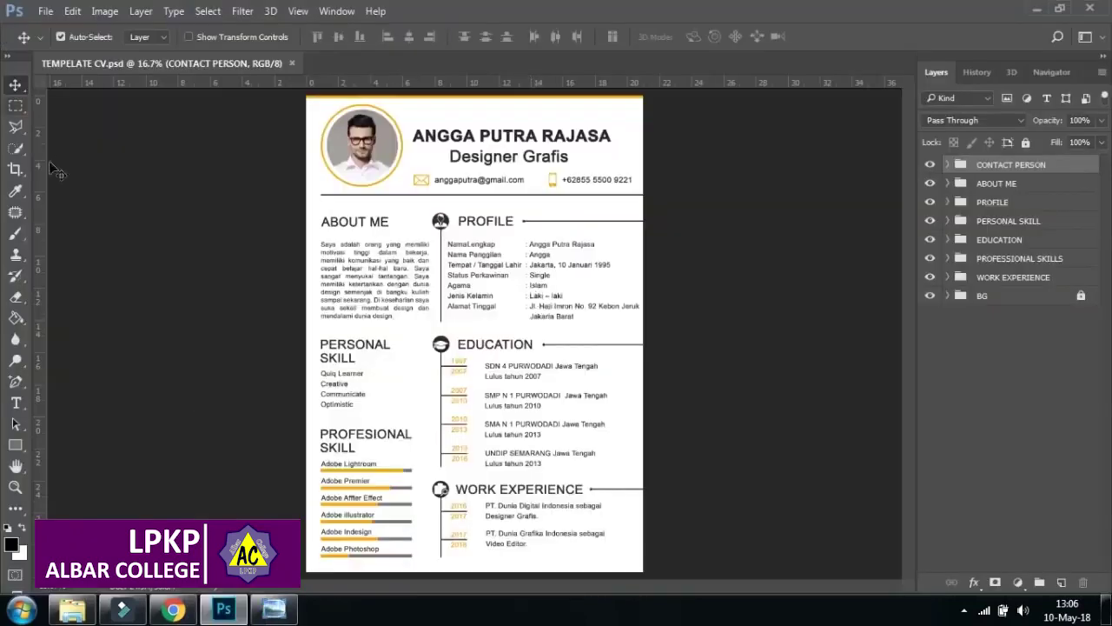
- Open the hqdefault portrait from the Part 8 folder as a separate document
click(156, 167)
click(45, 12)
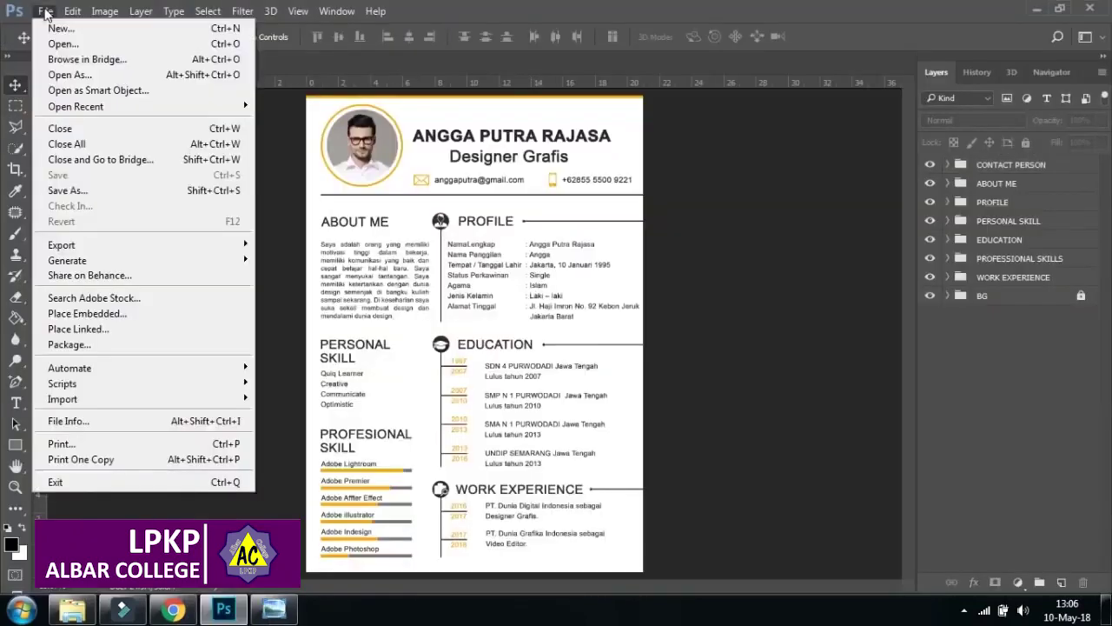
click(65, 43)
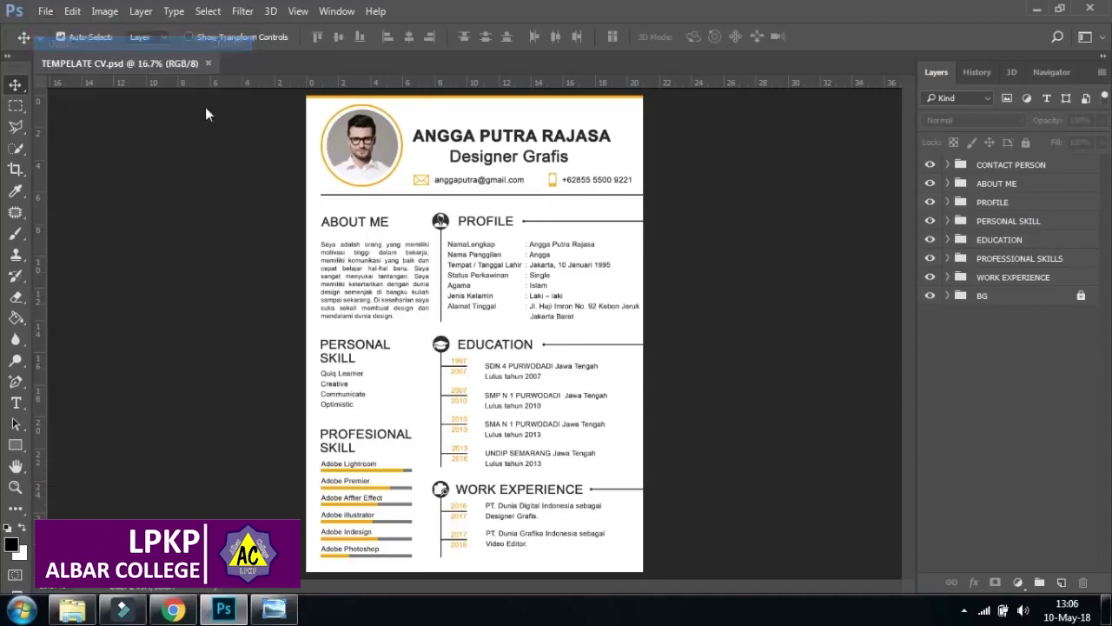
click(491, 126)
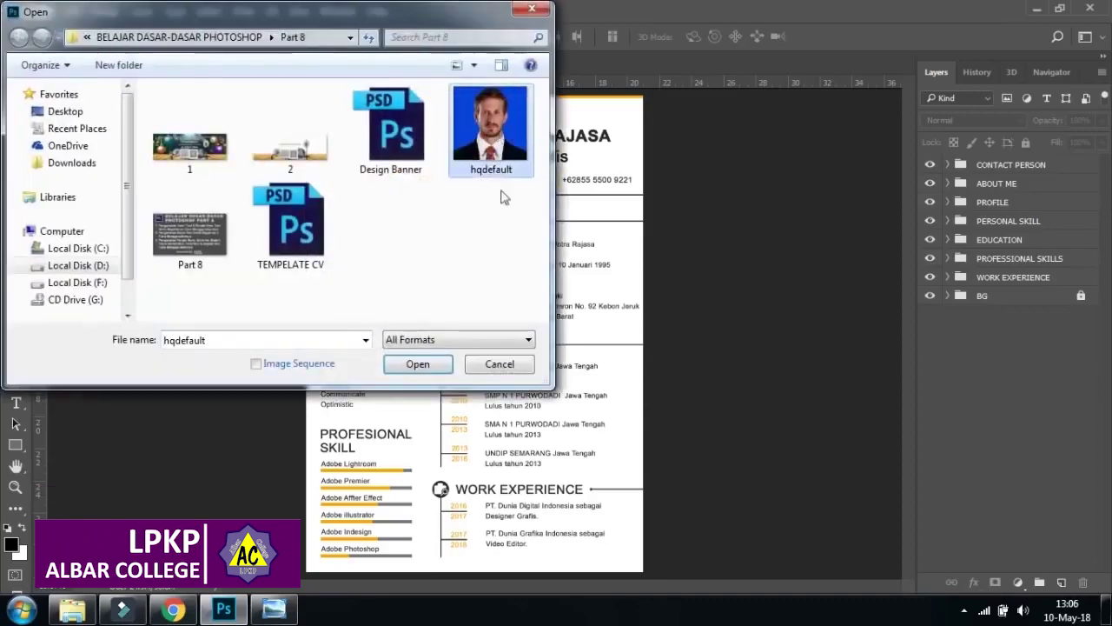
click(434, 365)
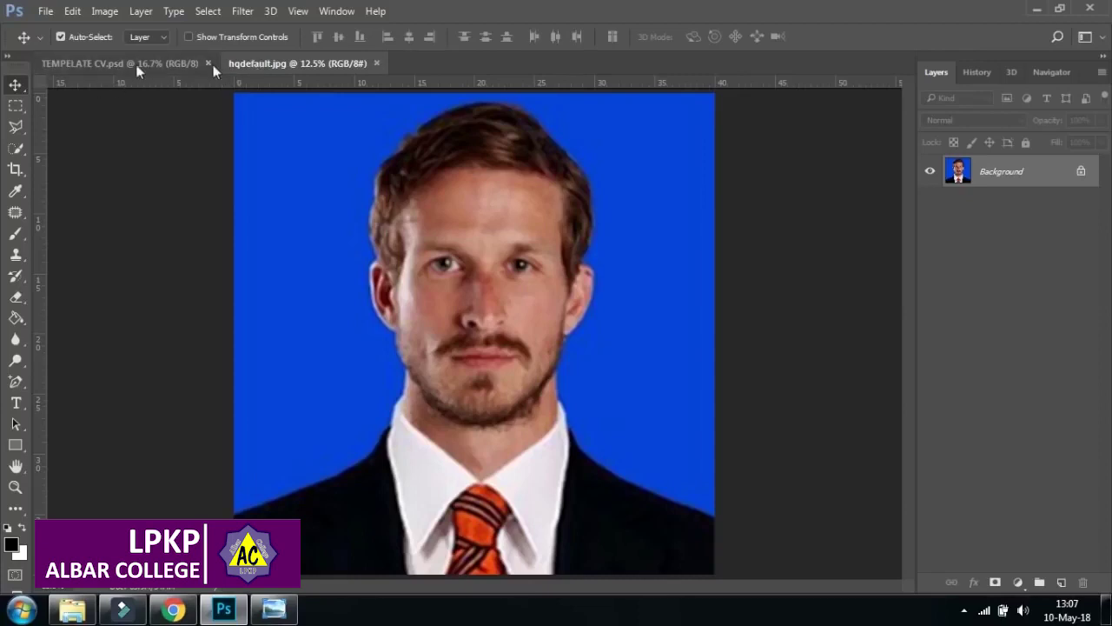
- Float the hqdefault document, copy its portrait into the CV as a new layer, and close the source document
drag(288, 70, 828, 174)
drag(971, 323, 450, 259)
drag(432, 181, 437, 184)
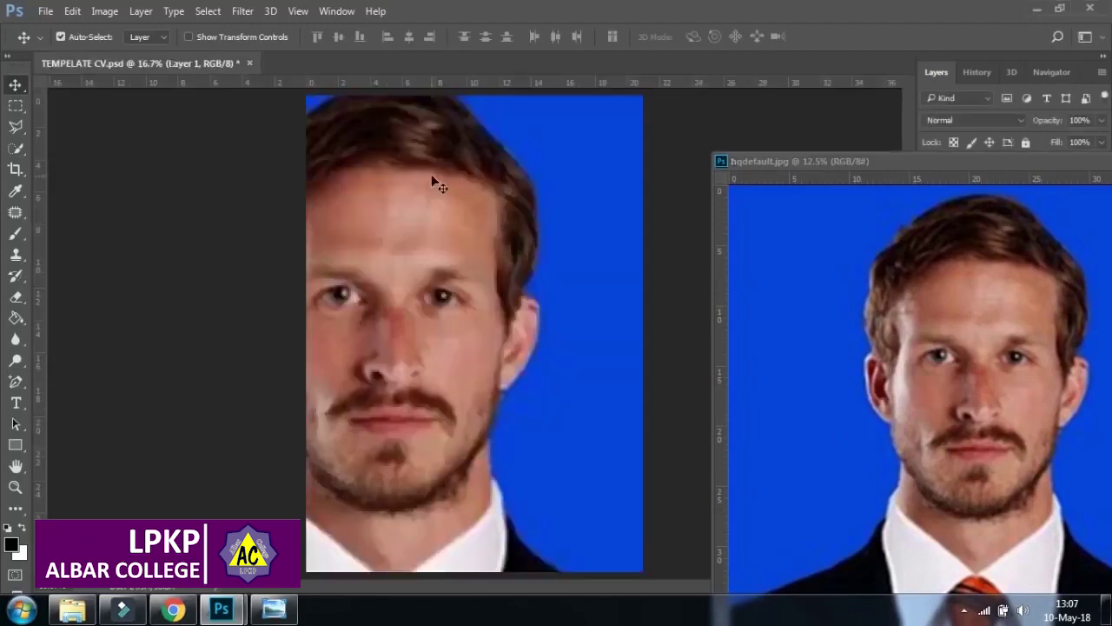
drag(898, 165, 356, 143)
click(672, 138)
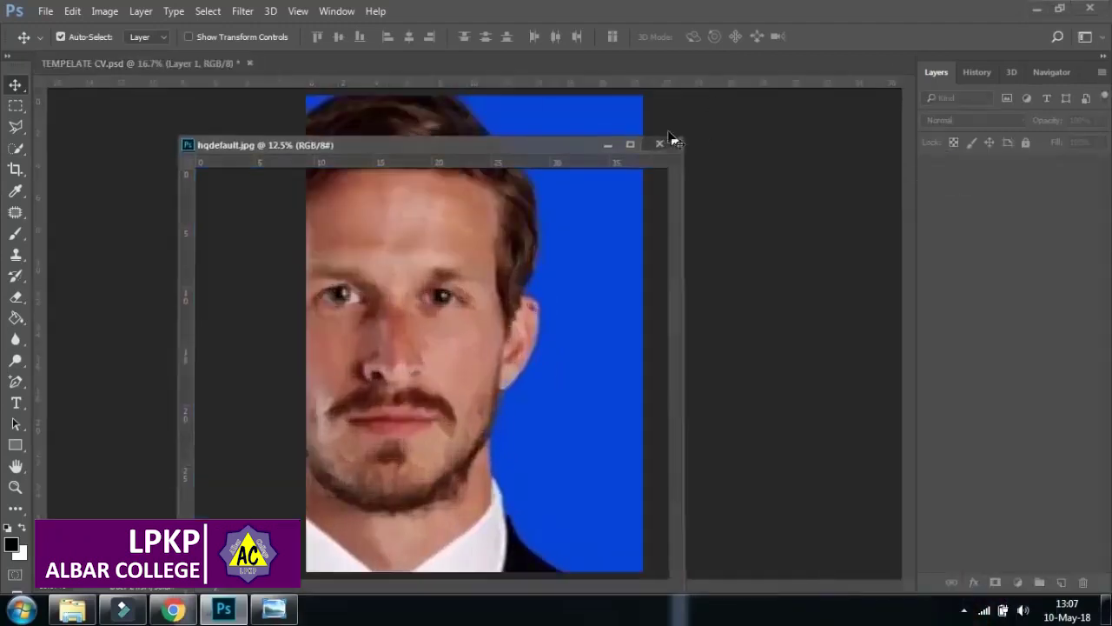
- Scale the copied portrait to about 14% with Free Transform and position it over the name and contact text in the CV header
drag(462, 231, 571, 226)
key(ctrl+t)
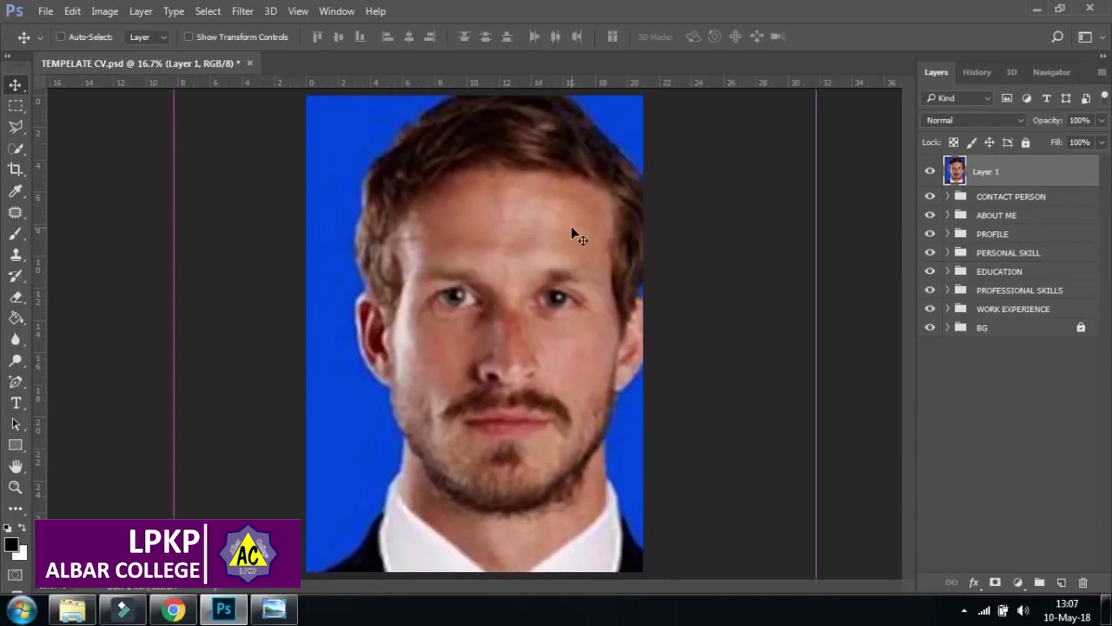
drag(399, 223, 493, 390)
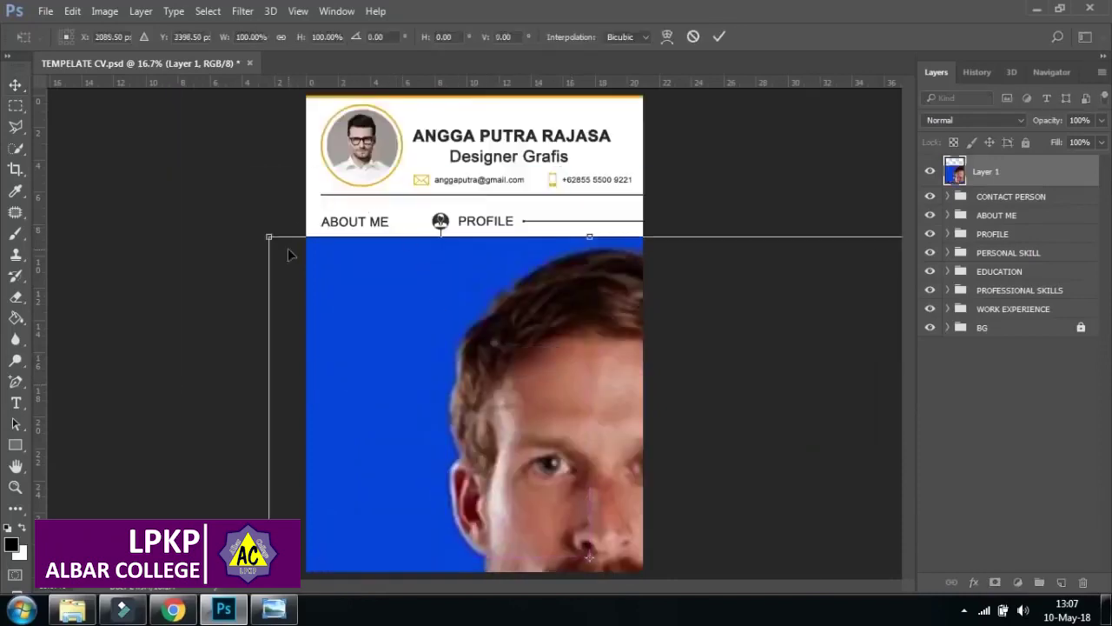
drag(267, 232, 427, 160)
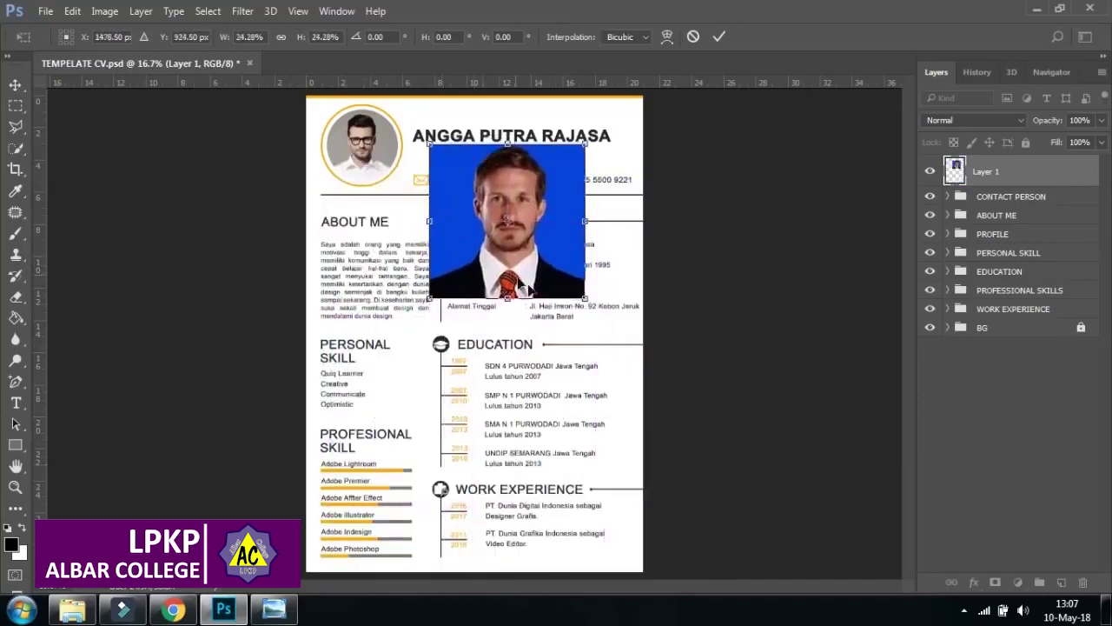
drag(585, 299, 524, 231)
drag(500, 165, 489, 133)
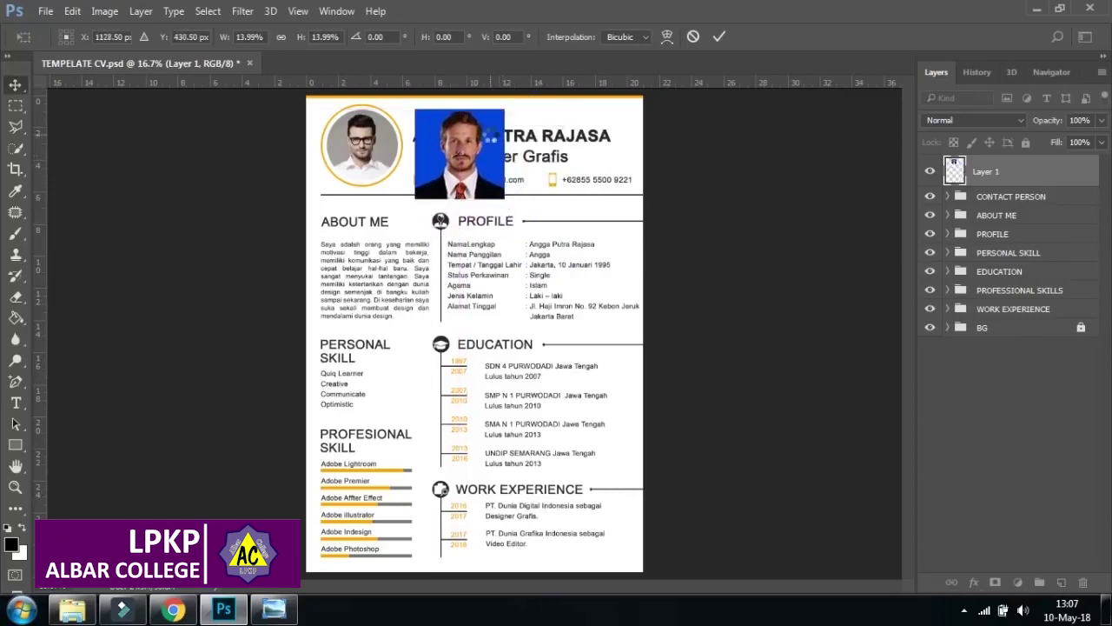
key(Return)
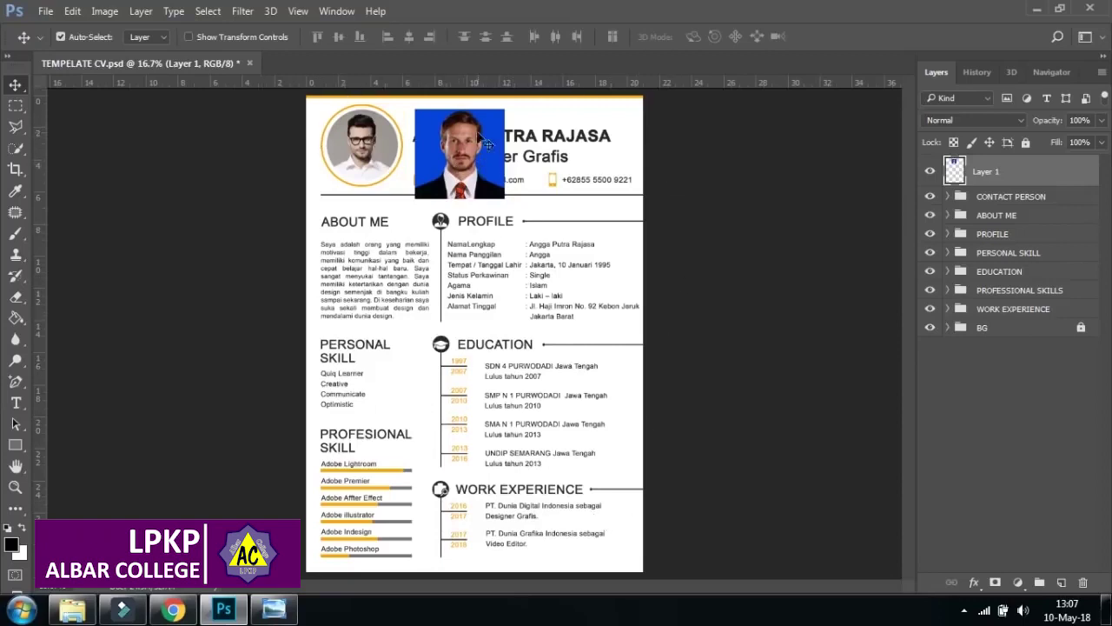
drag(477, 169, 575, 185)
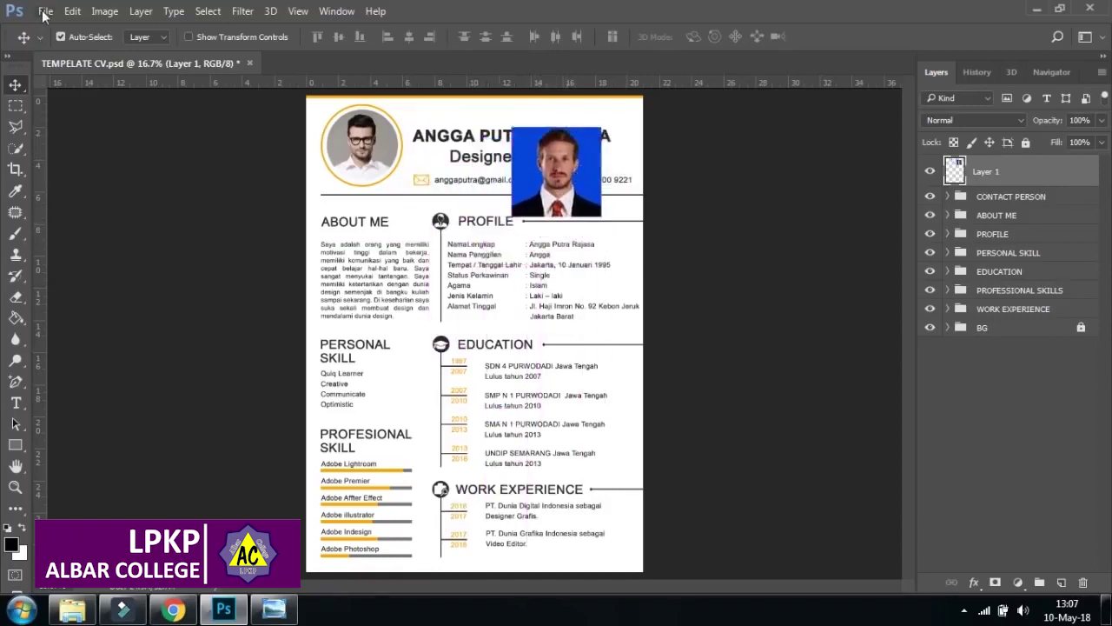
- Place hqdefault as an embedded image, scale it to about 27%, and move it over the round photo in the CV's upper-left corner
click(44, 11)
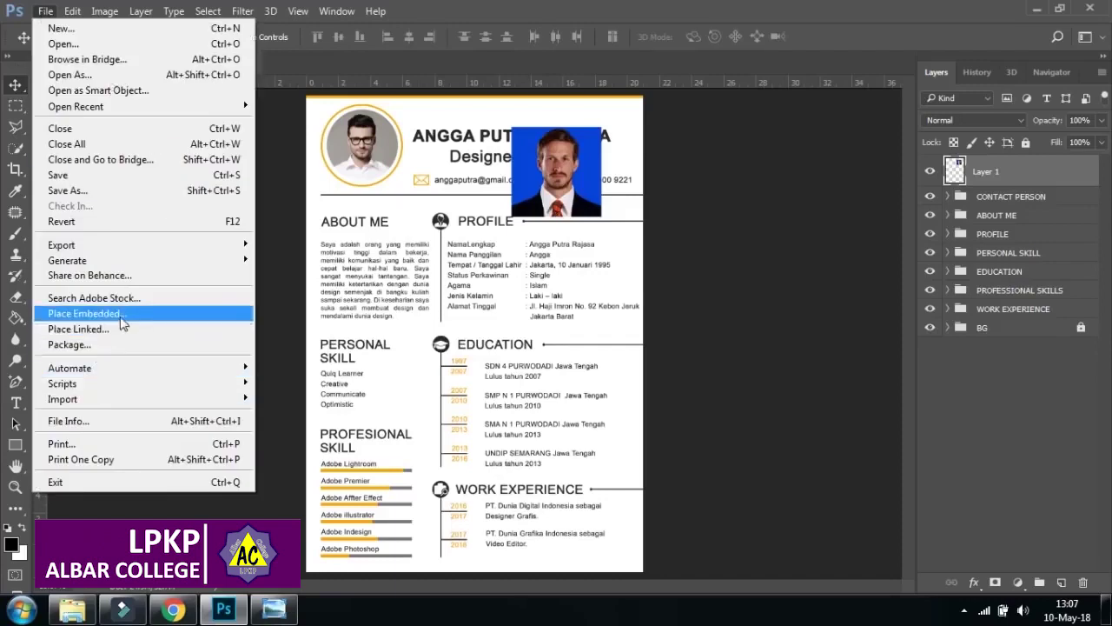
click(84, 313)
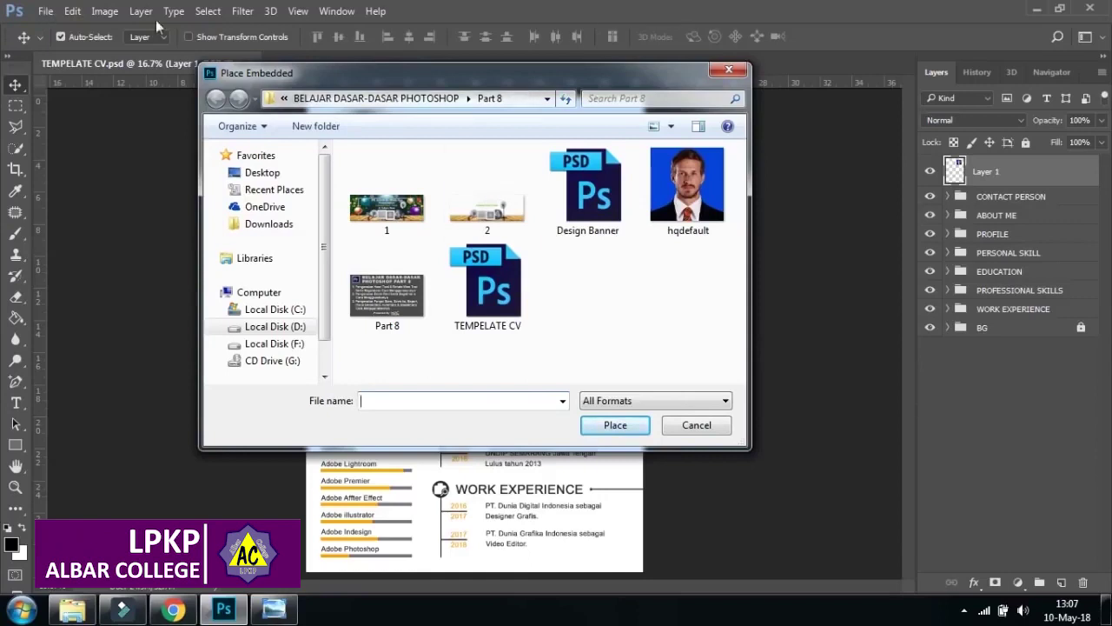
click(687, 198)
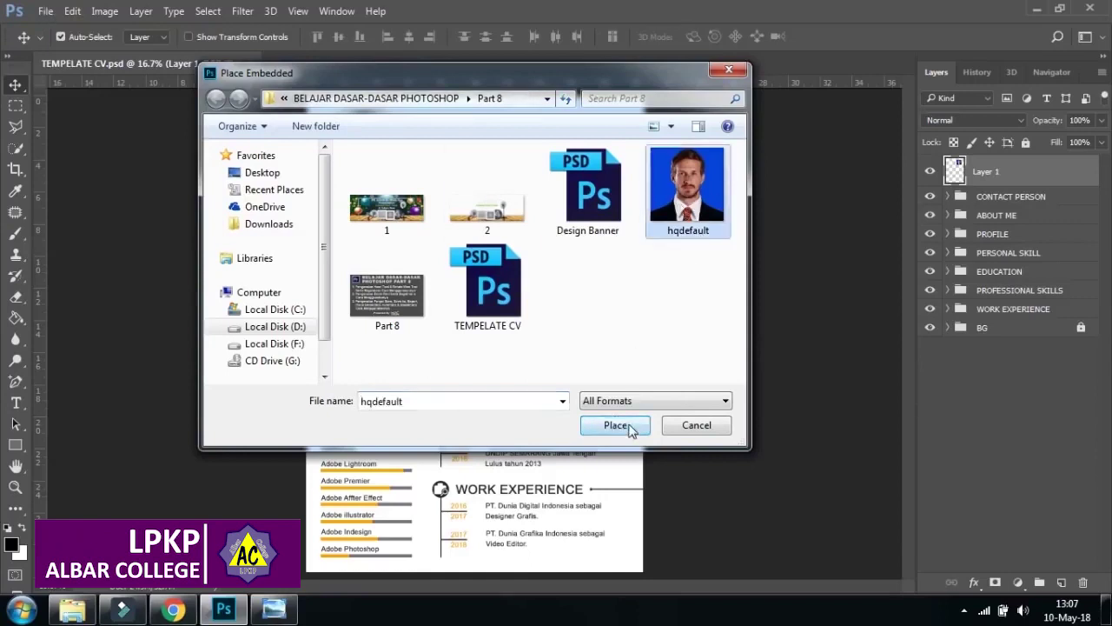
click(626, 425)
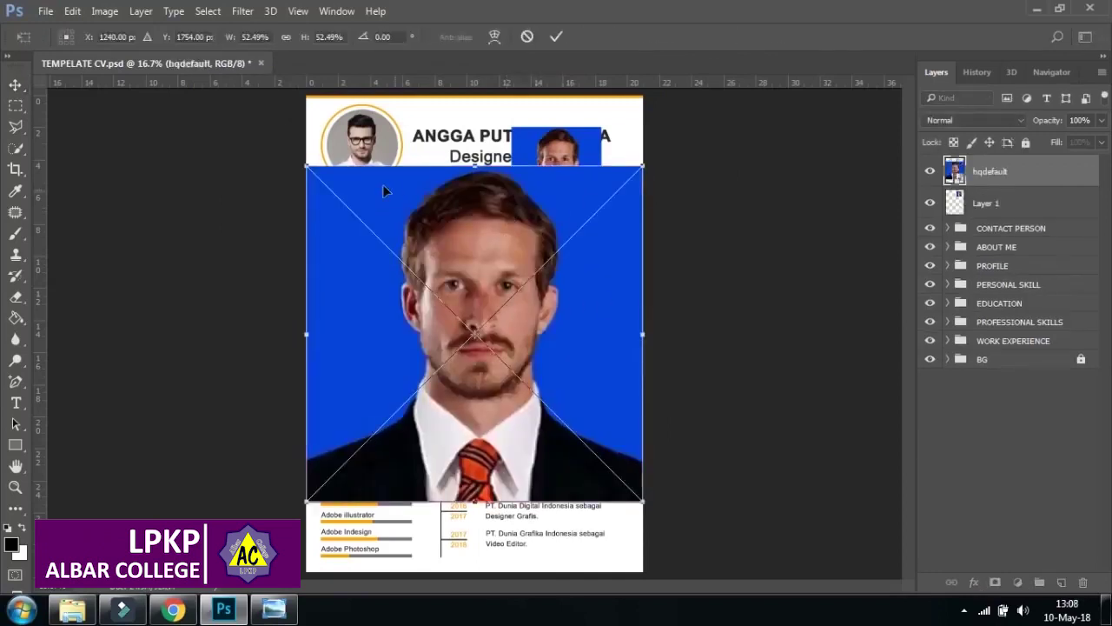
drag(306, 165, 404, 259)
key(Return)
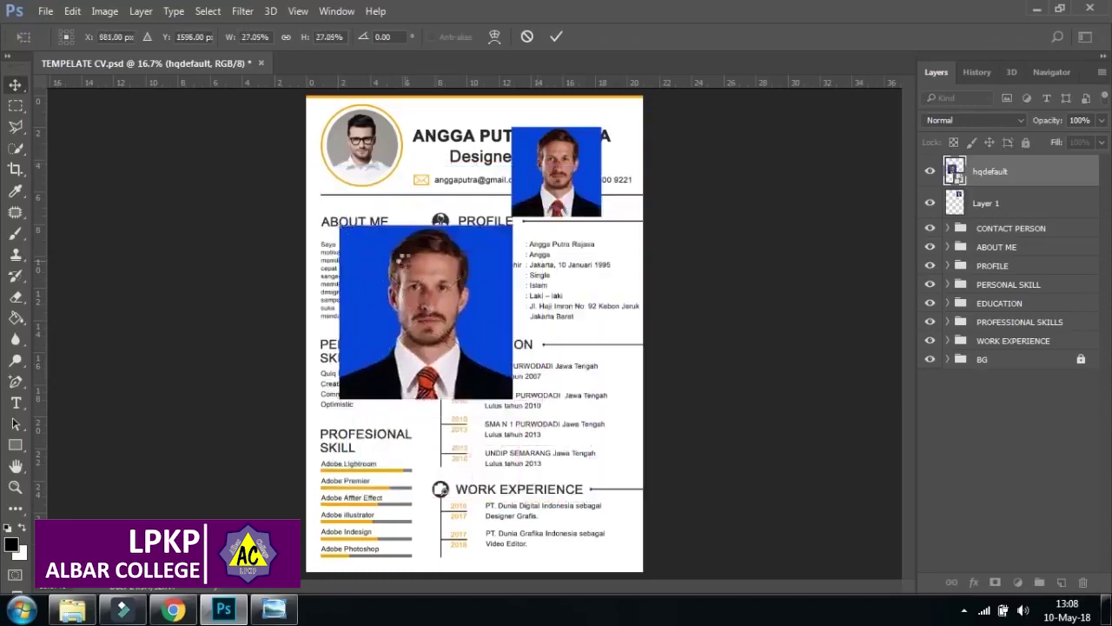
drag(437, 299, 402, 171)
click(1004, 266)
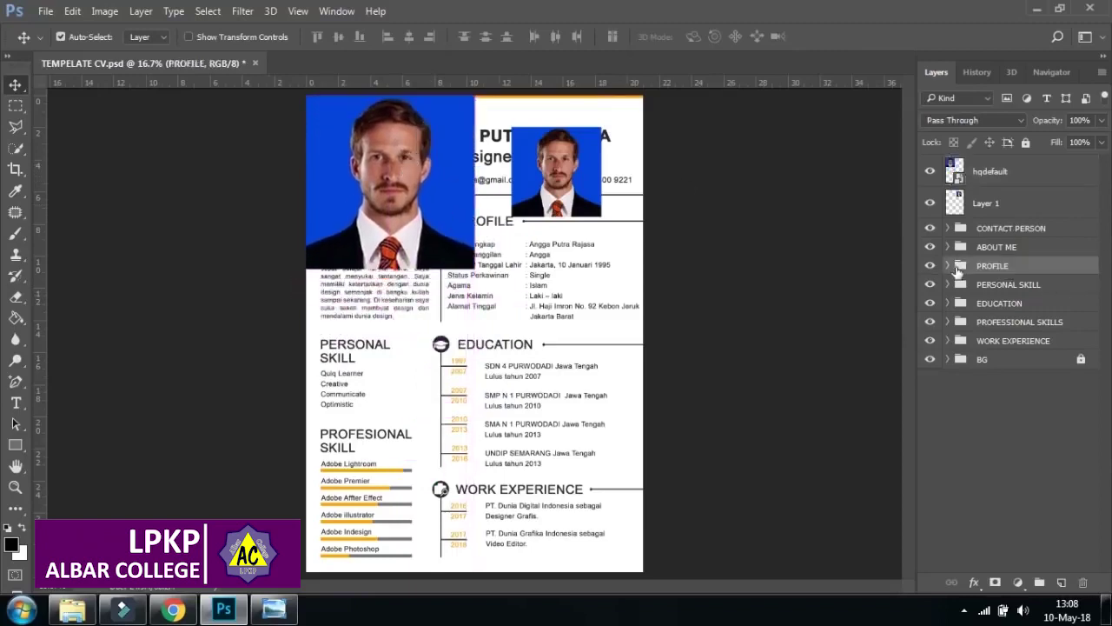
click(948, 266)
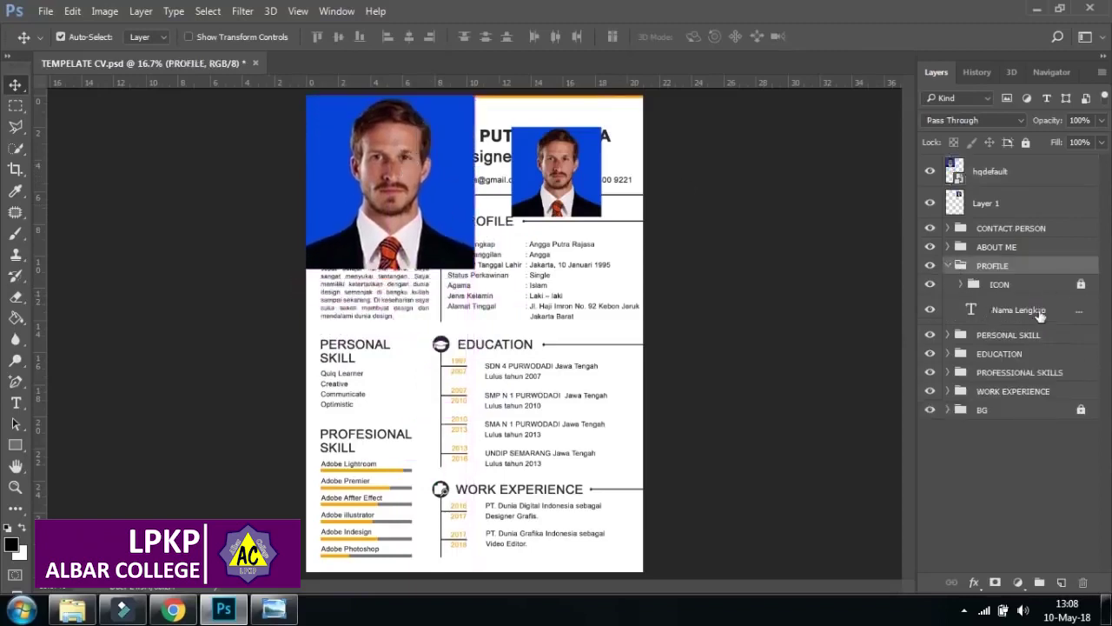
click(1038, 313)
click(948, 266)
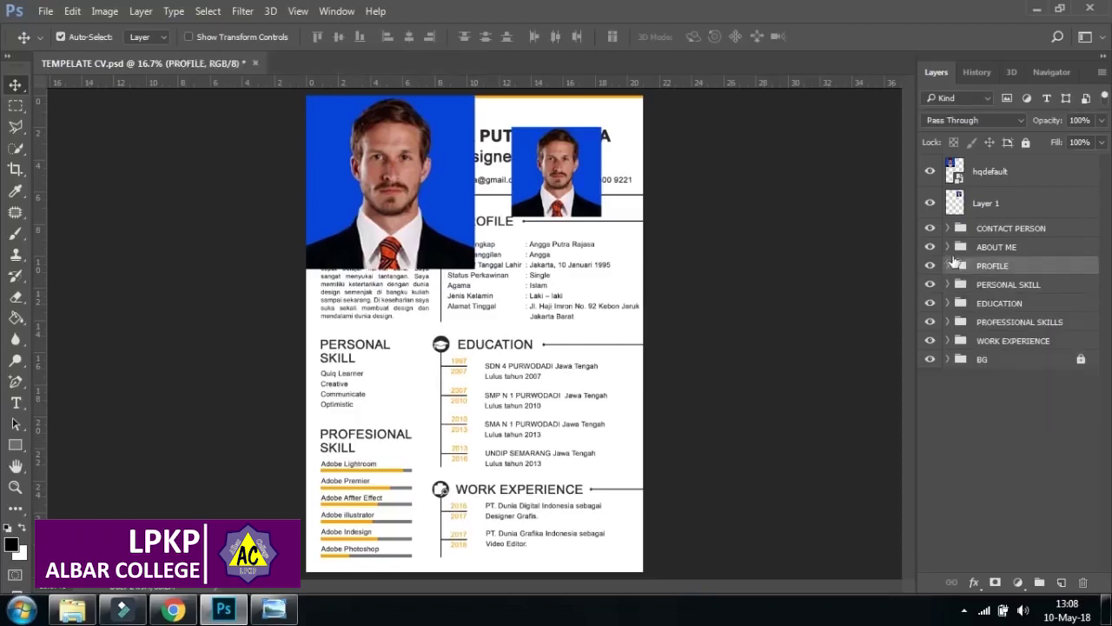
- Hide the hqdefault layer, then expand the CONTACT PERSON group and select its FOTO FORMAL layer
click(986, 172)
click(930, 171)
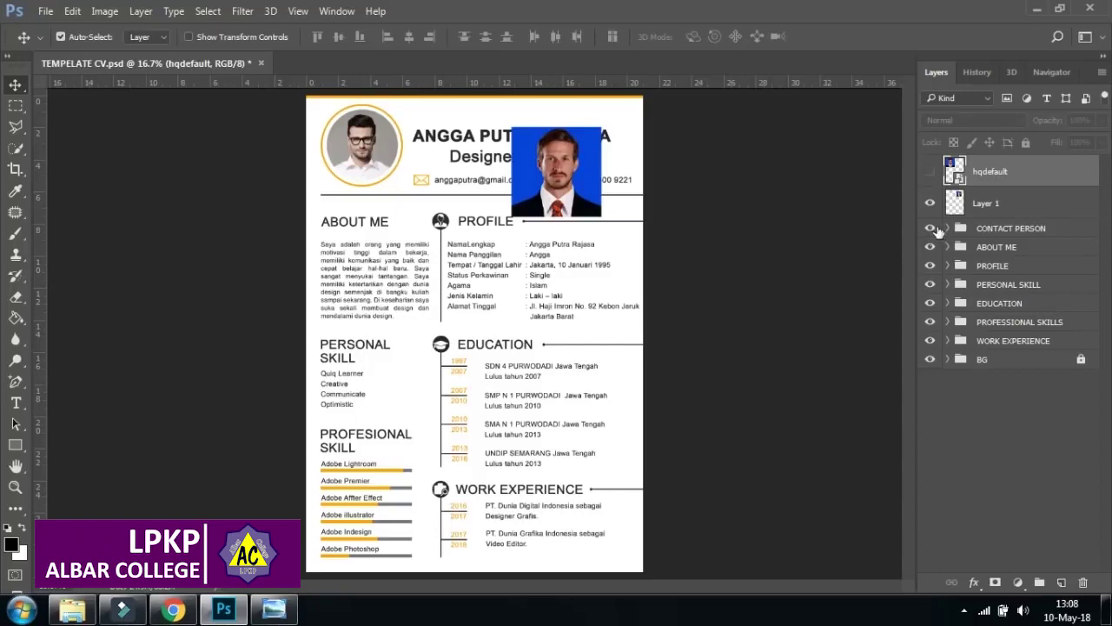
click(930, 228)
click(930, 228)
click(949, 228)
click(1026, 273)
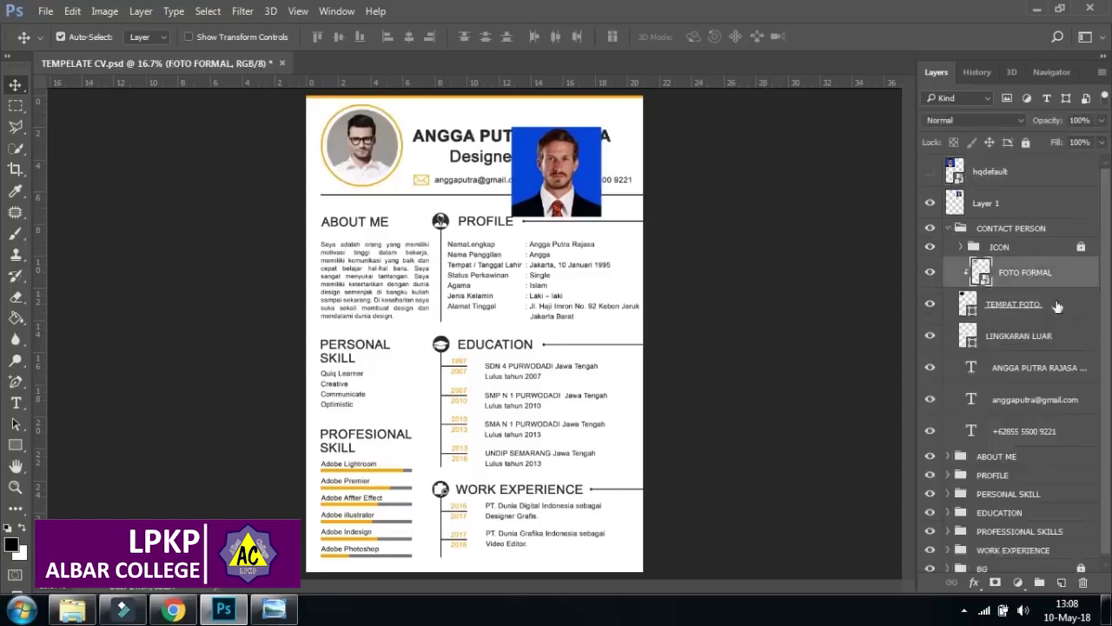
- Hide FOTO FORMAL, unhide the hqdefault layer, and move it into the CONTACT PERSON group, clipped to TEMPAT FOTO
click(930, 274)
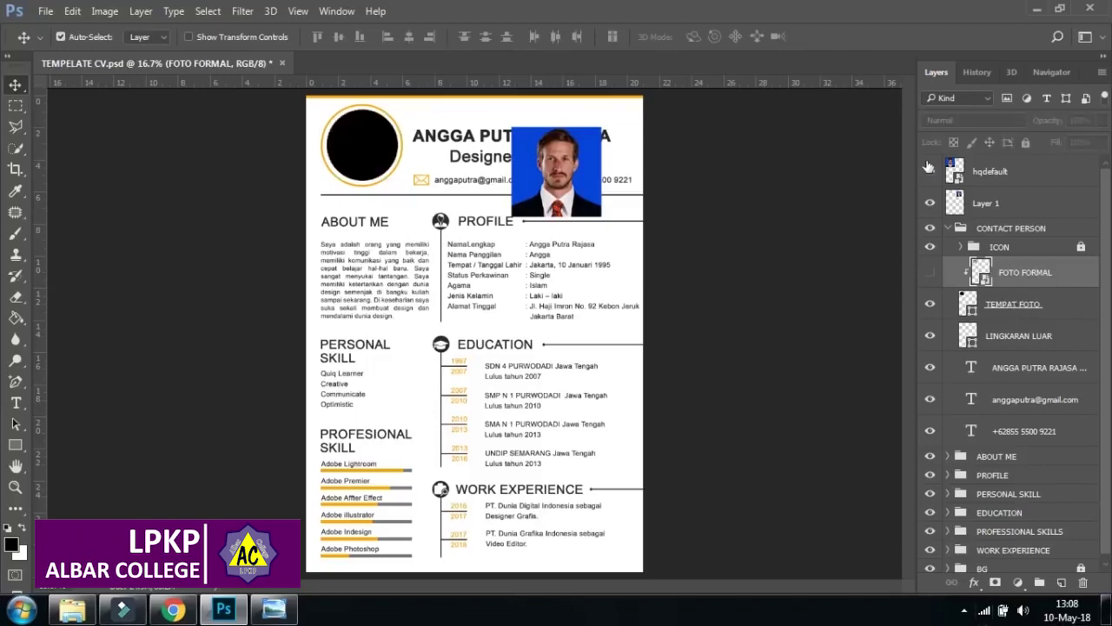
click(929, 170)
click(1008, 172)
drag(1024, 185, 1006, 287)
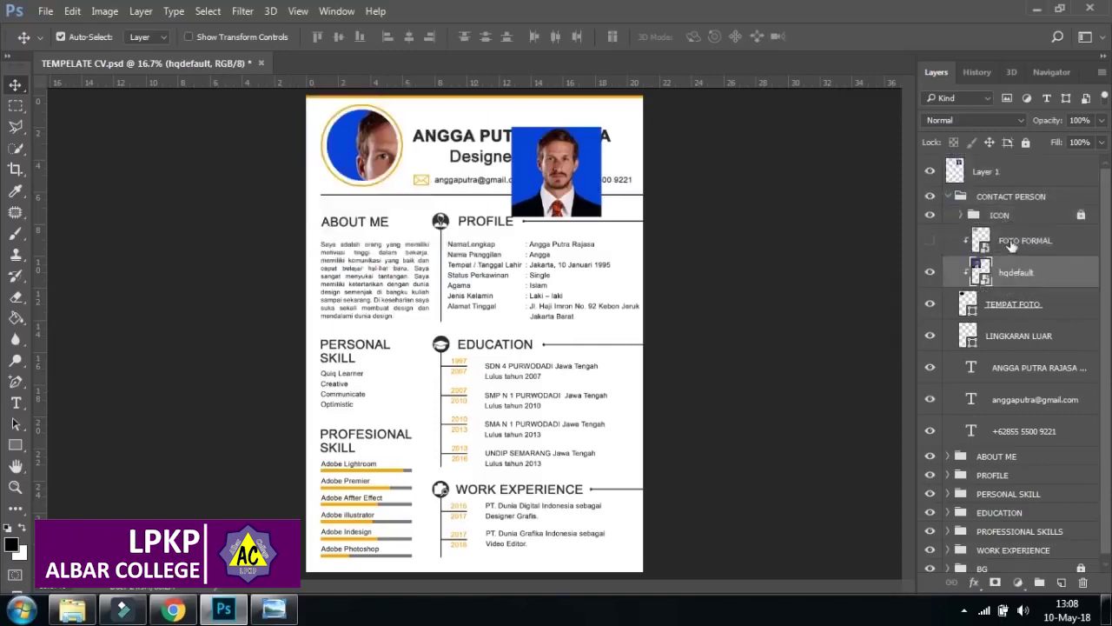
click(1011, 244)
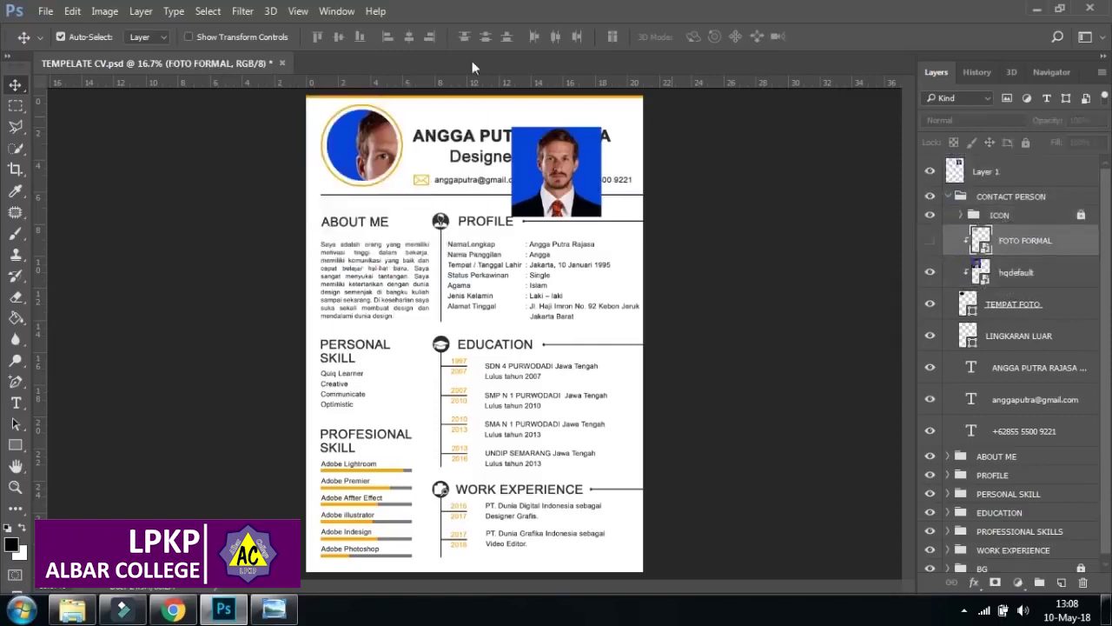
click(1009, 275)
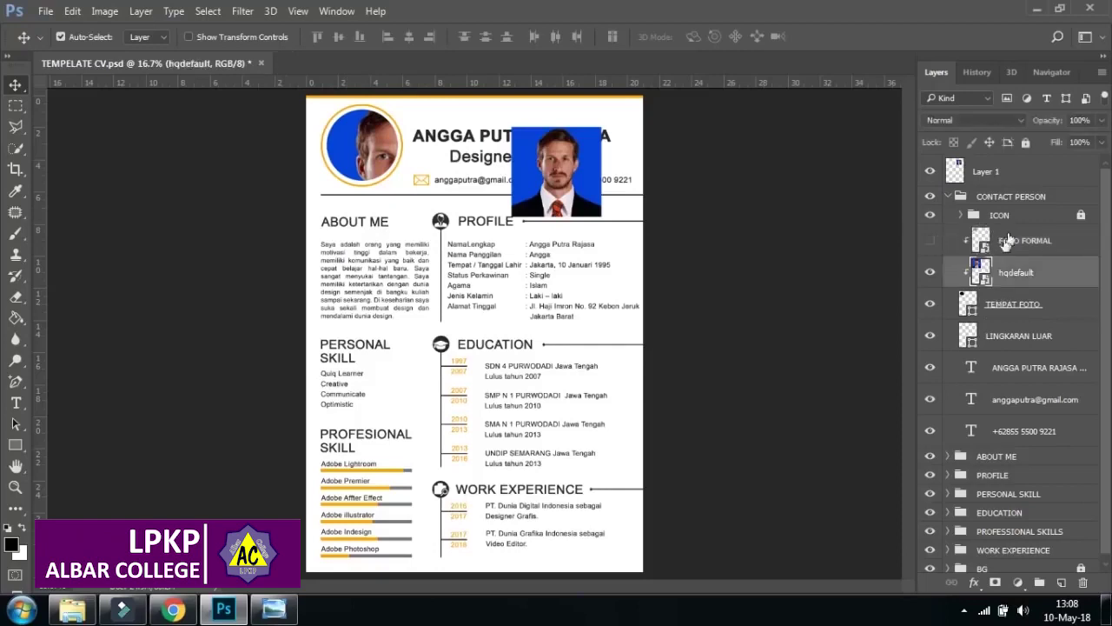
alt+click(966, 275)
- Scale the clipped hqdefault portrait to about 11.45% with Free Transform and center the face inside the round photo frame
key(ctrl+t)
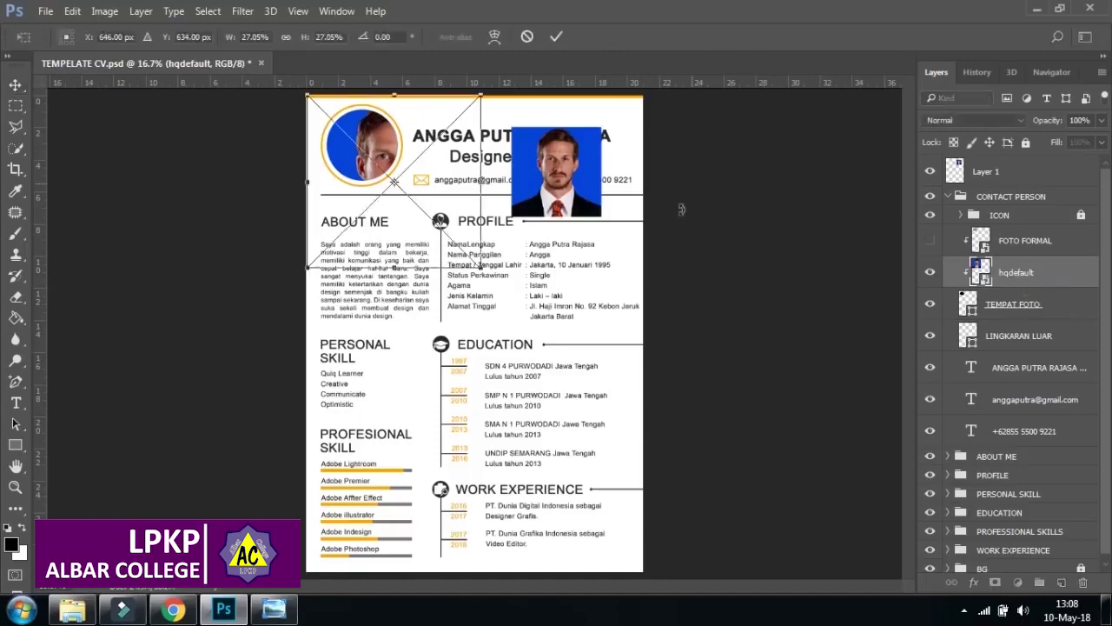
drag(479, 267, 401, 191)
drag(310, 95, 325, 114)
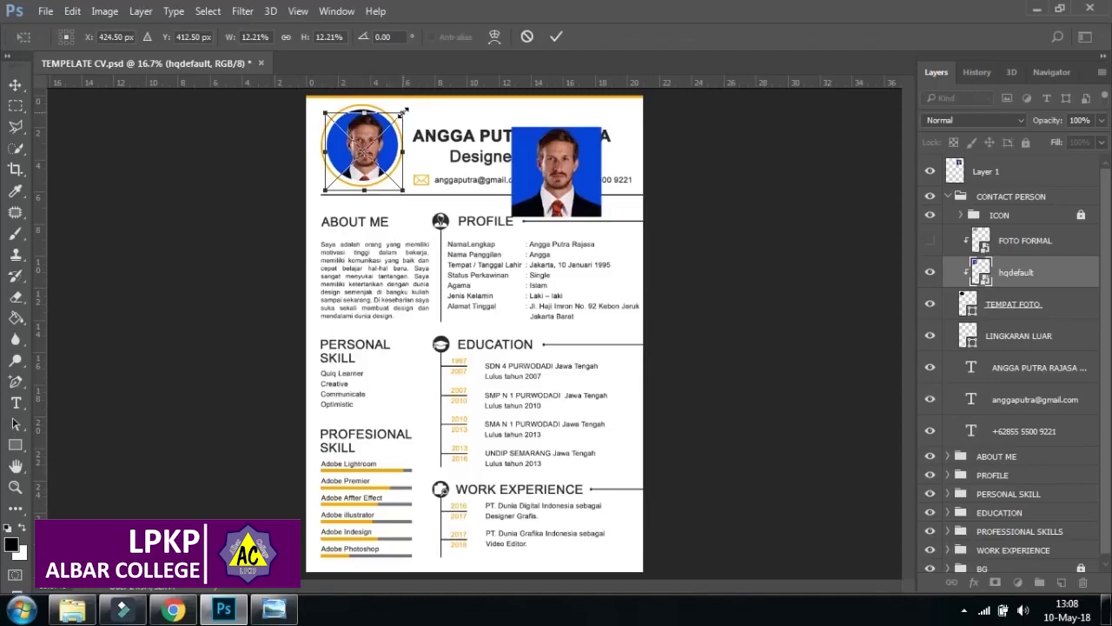
key(Up)
key(Up)
key(Up)
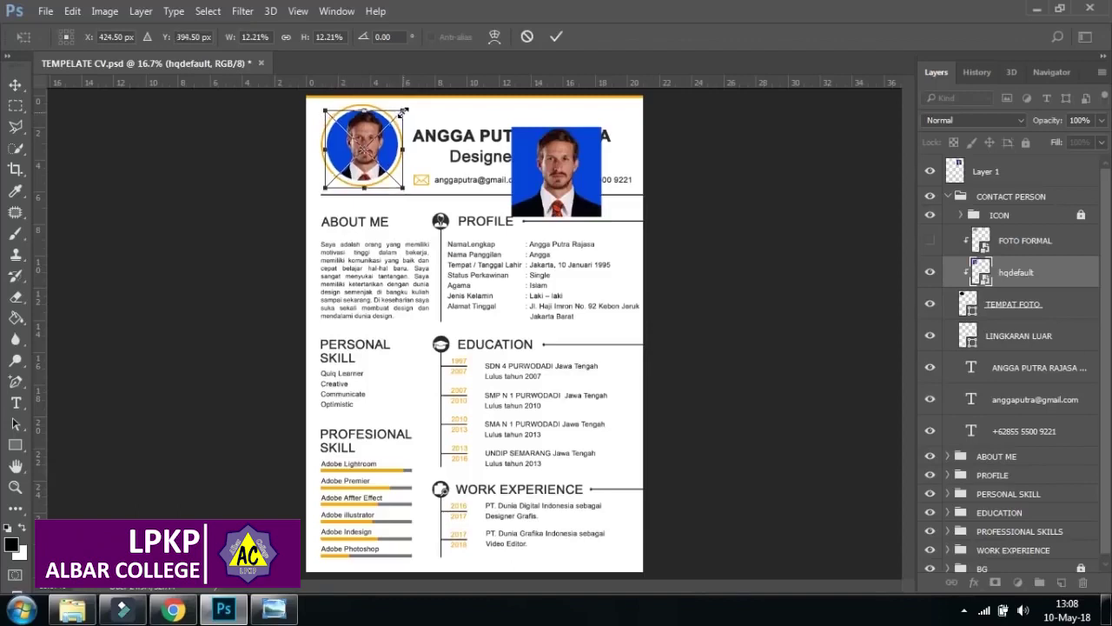
drag(402, 187, 398, 185)
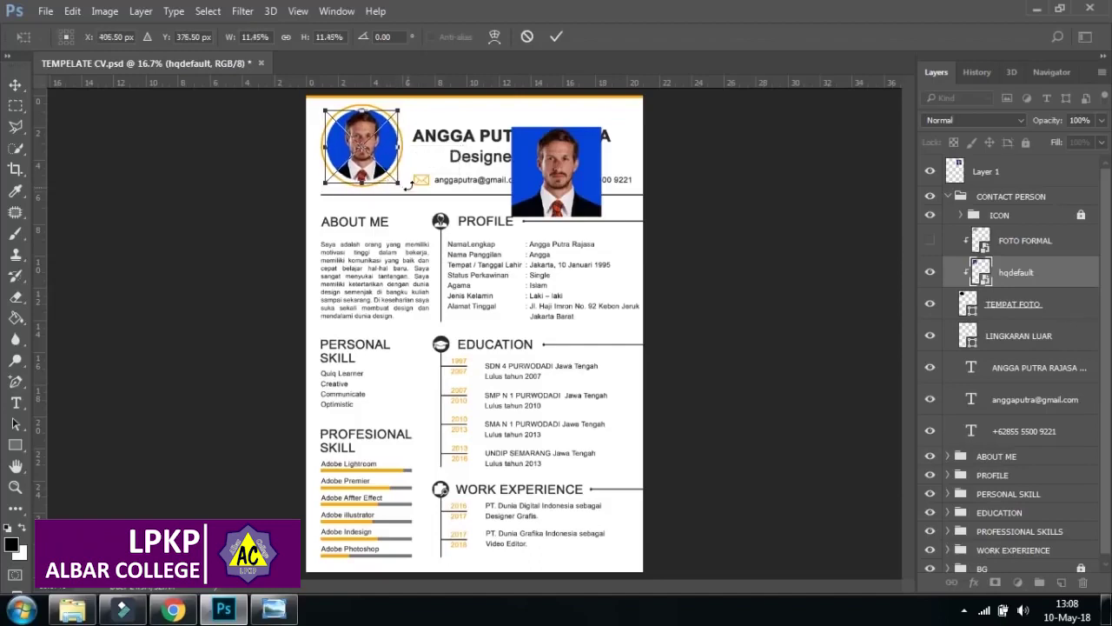
key(Return)
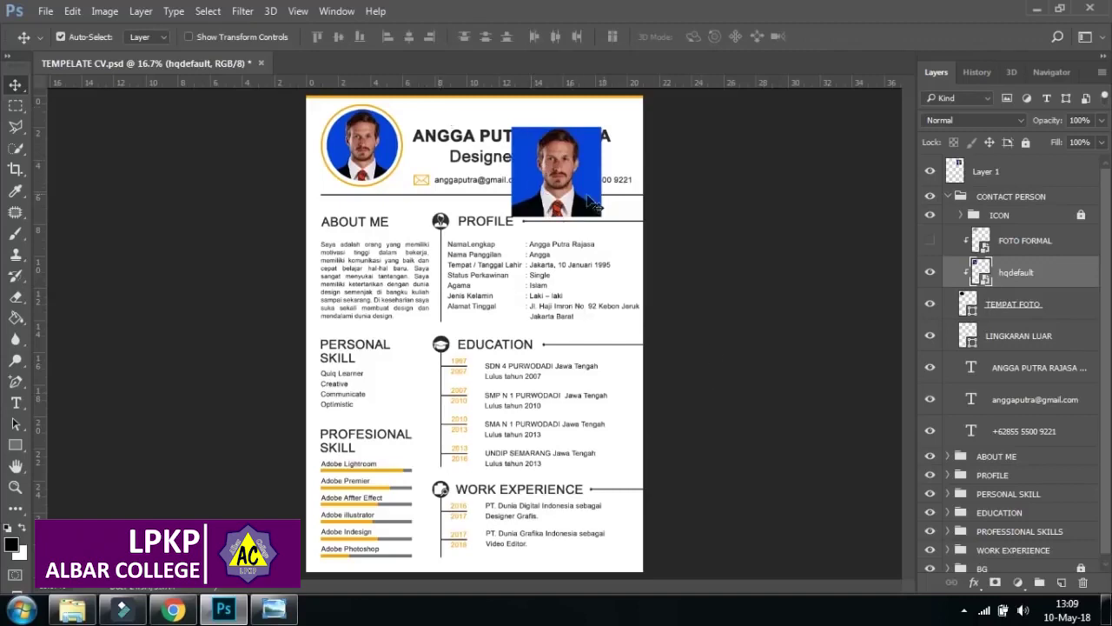
- Delete Layer 1 with the extra portrait over the header text and collapse the CONTACT PERSON group
click(1024, 173)
drag(1025, 187, 1082, 582)
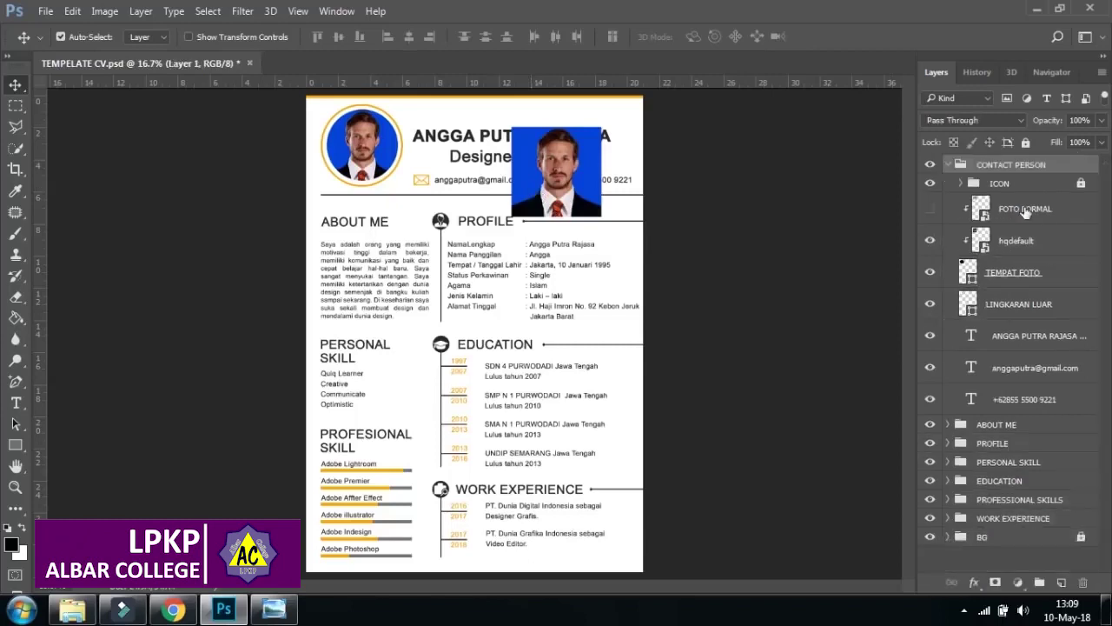
click(947, 166)
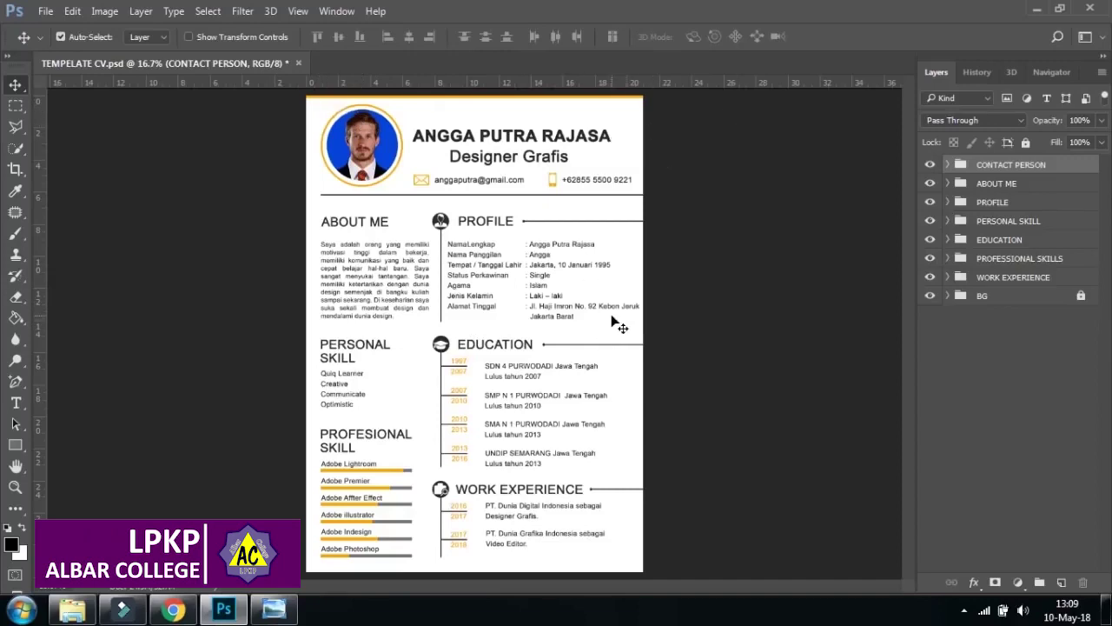
- Start a PDF Presentation from the Automate commands and add the open CV document as its source file
click(46, 11)
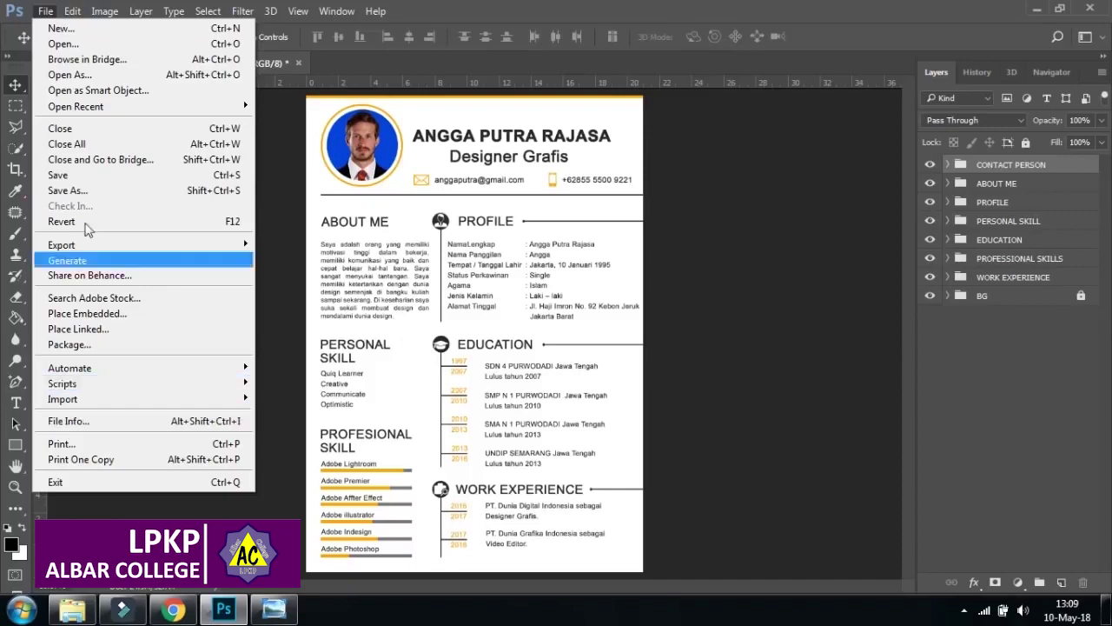
mouse_move(85, 371)
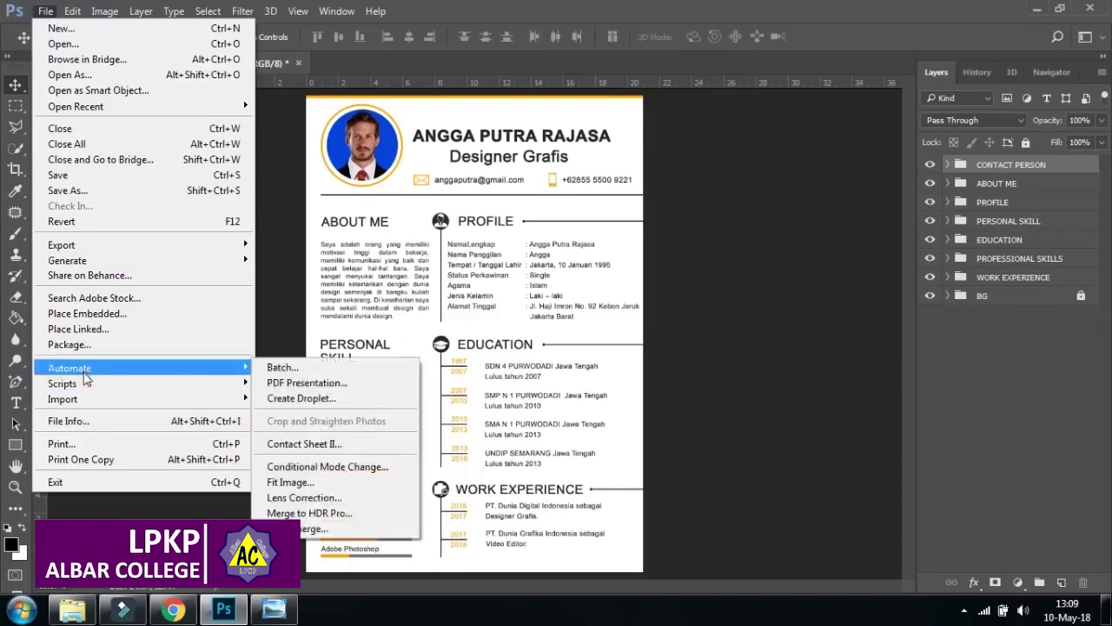
click(47, 13)
click(46, 12)
mouse_move(87, 372)
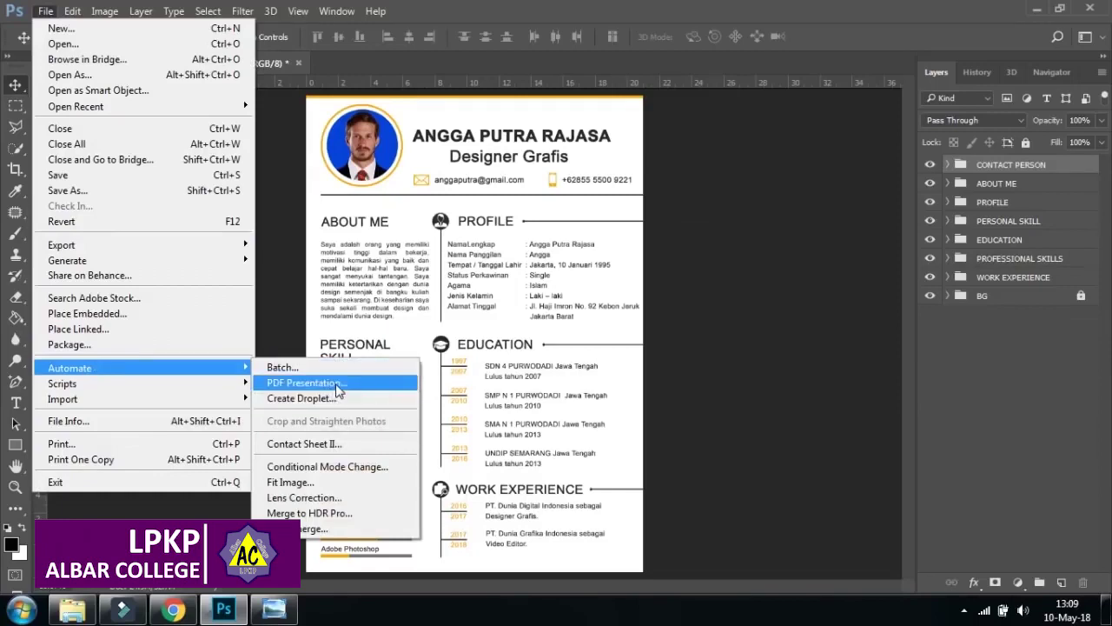
click(338, 392)
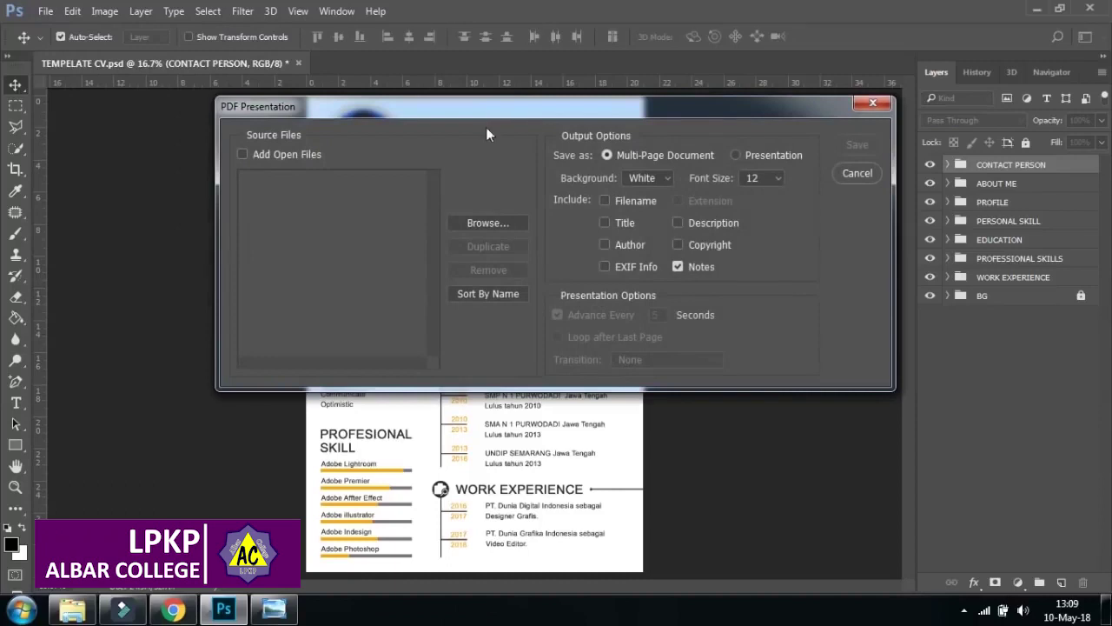
drag(577, 118, 473, 110)
click(190, 146)
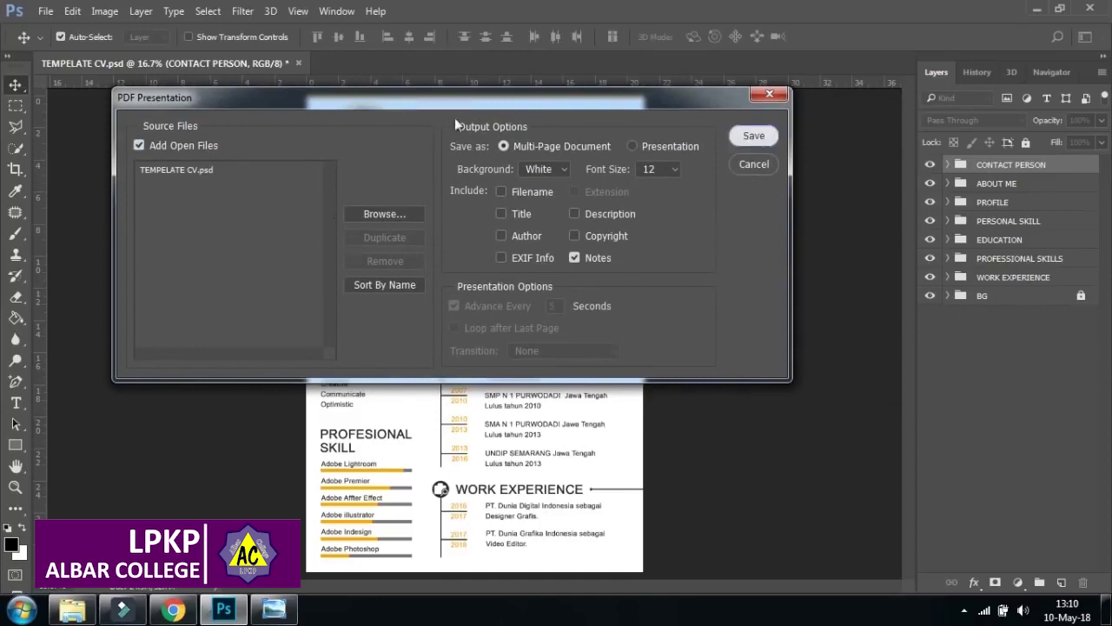
- Save the presentation as a multi-page PDF named CV on Local Disk (D:), using the offered Adobe PDF settings
key(Return)
click(734, 73)
click(746, 139)
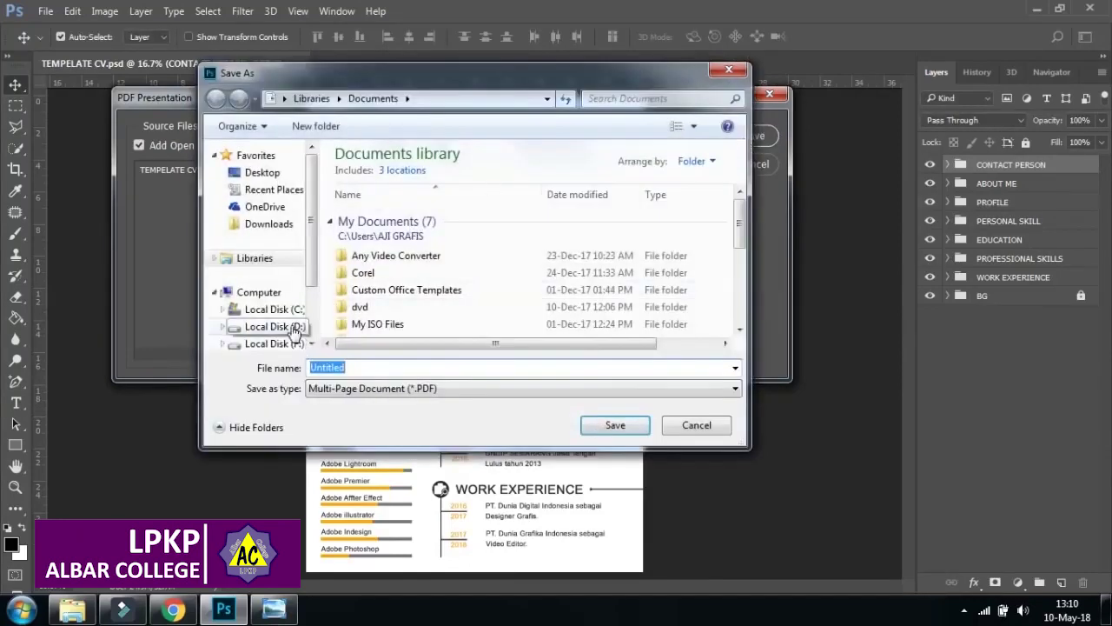
drag(287, 73, 422, 102)
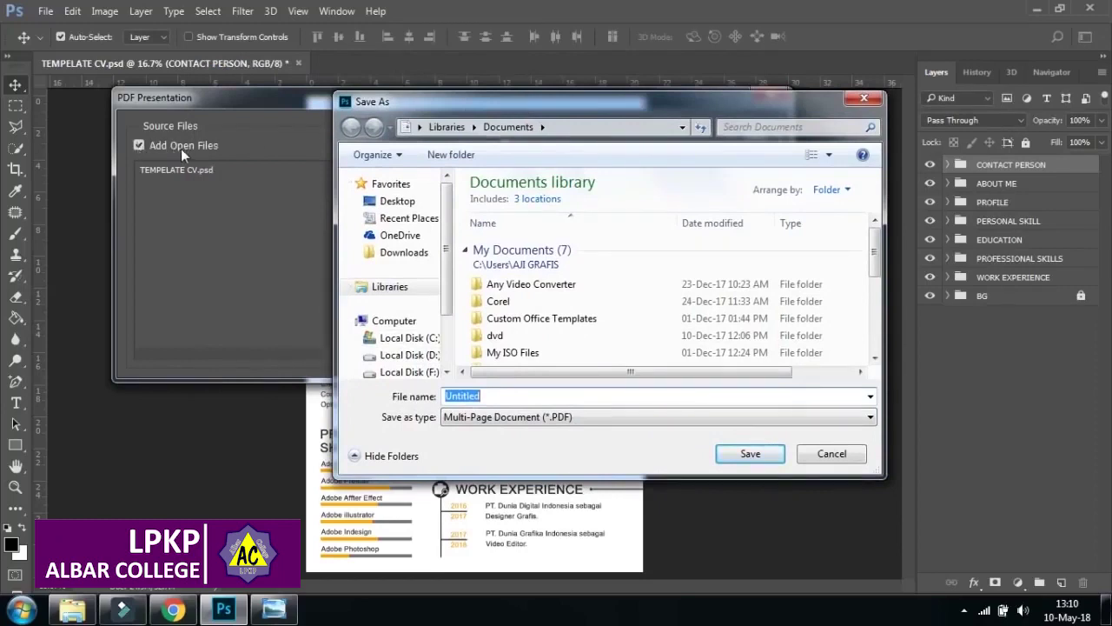
click(406, 354)
double_click(498, 398)
key(BackSpace)
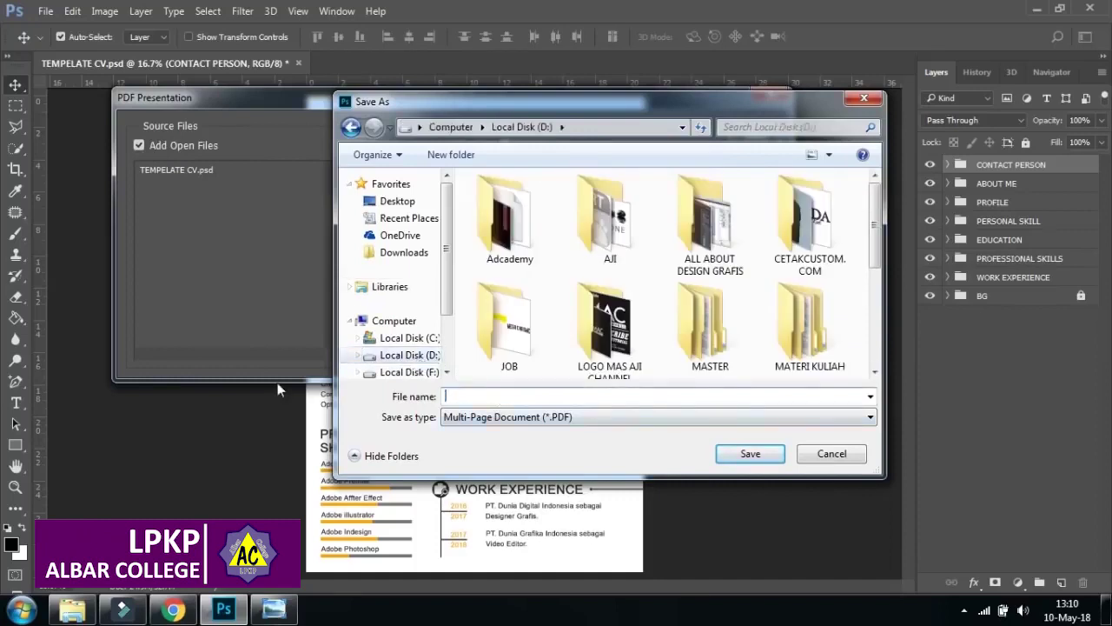
text(CV)
click(747, 455)
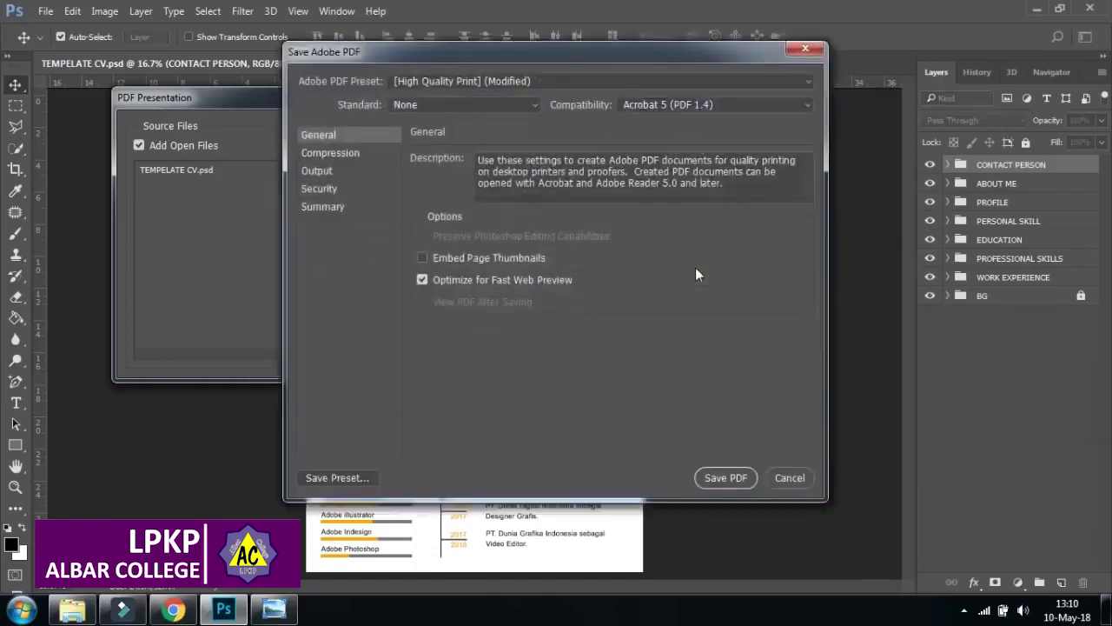
click(737, 477)
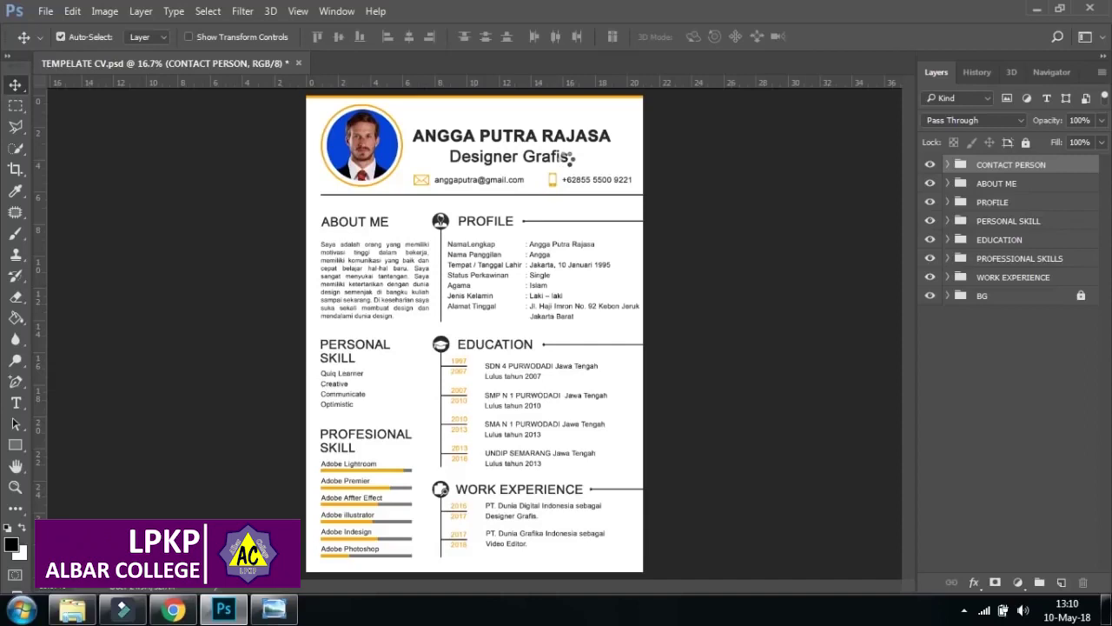
- Switch to Windows Explorer, open the CV PDF from Local Disk (D:) in Adobe Reader, accept its license agreement, and maximize the window
click(79, 618)
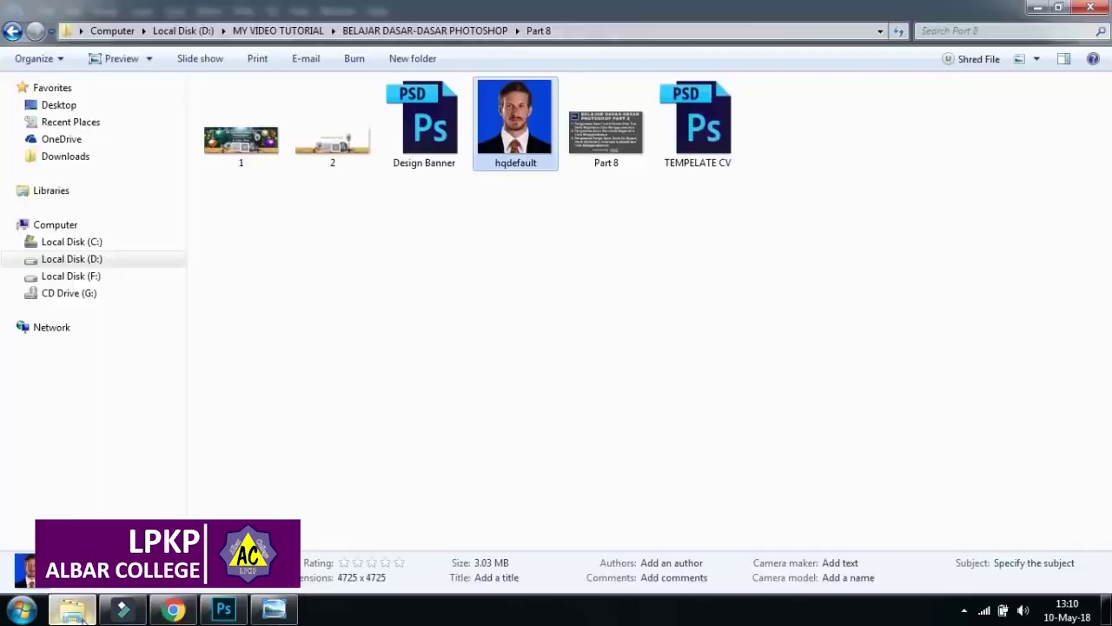
click(21, 610)
click(285, 340)
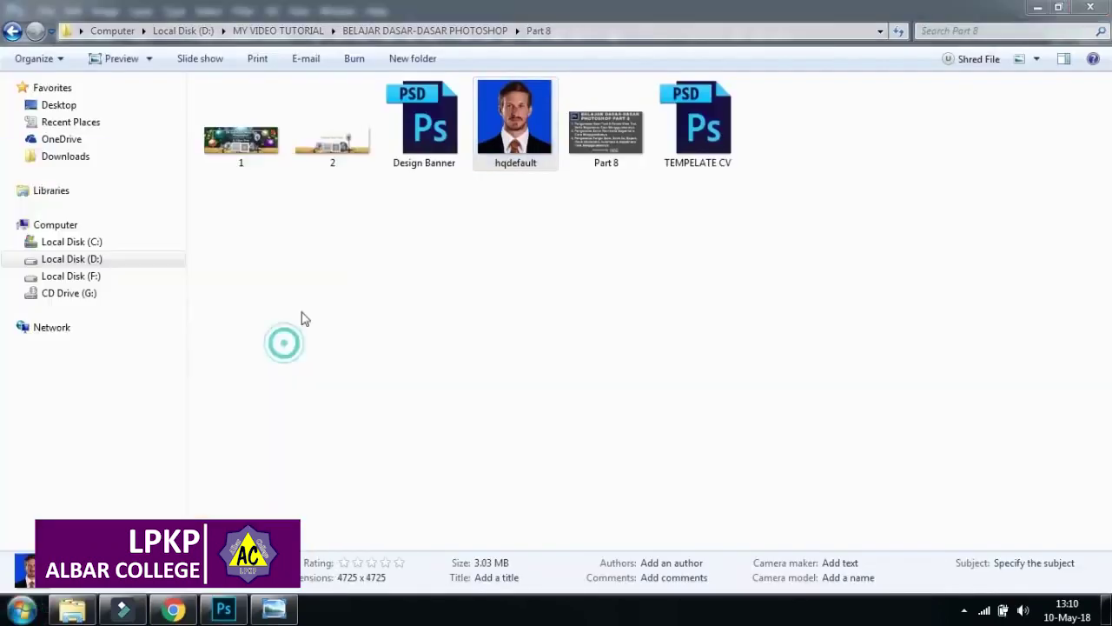
double_click(541, 126)
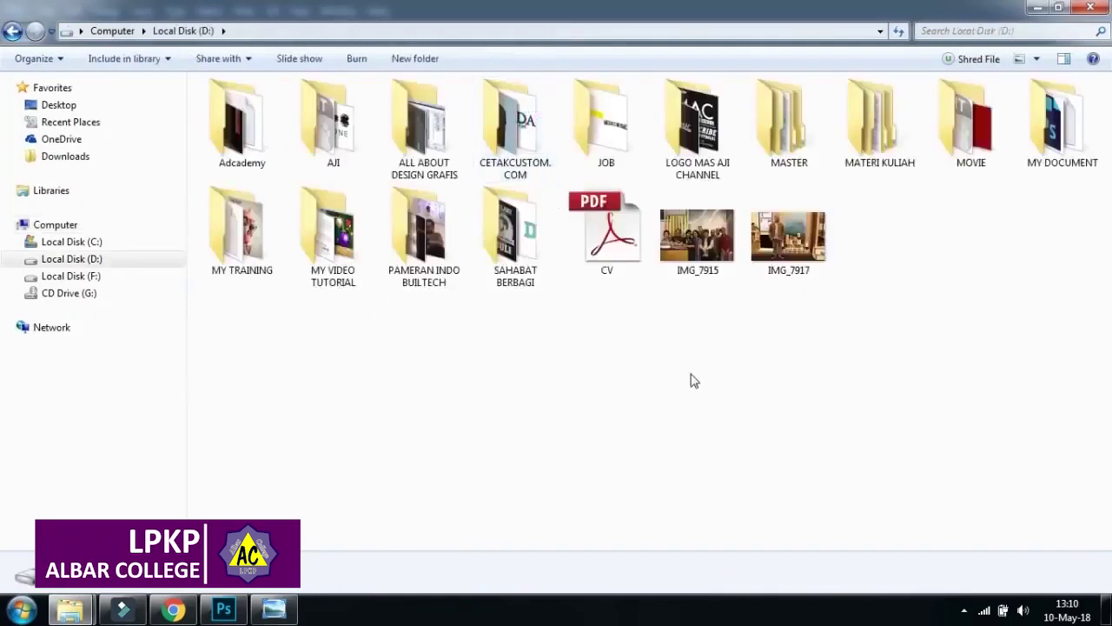
click(617, 260)
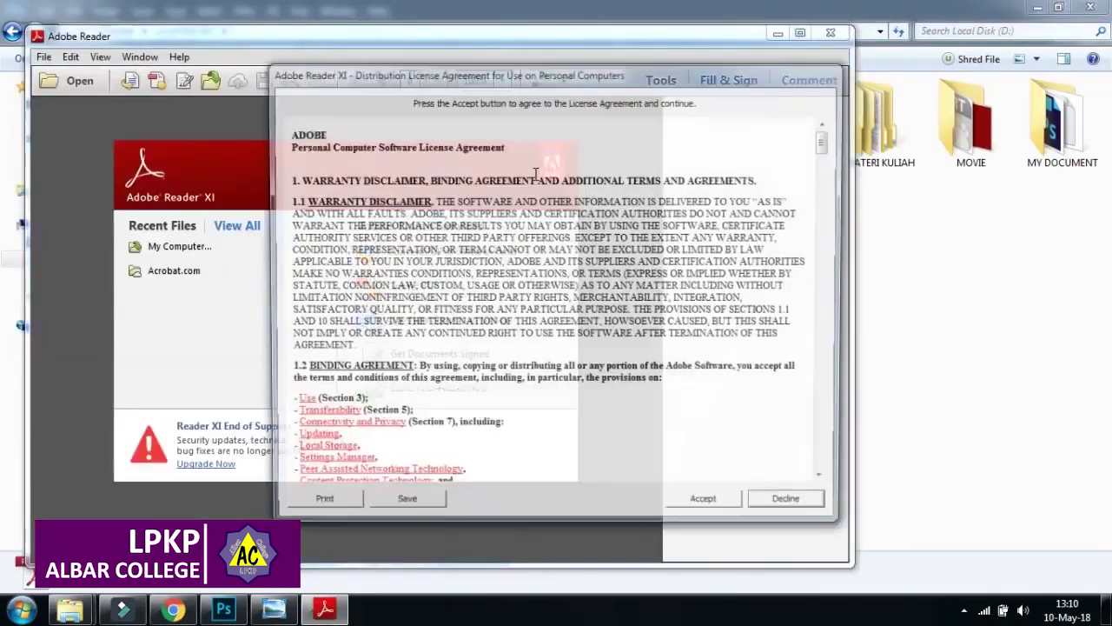
click(709, 506)
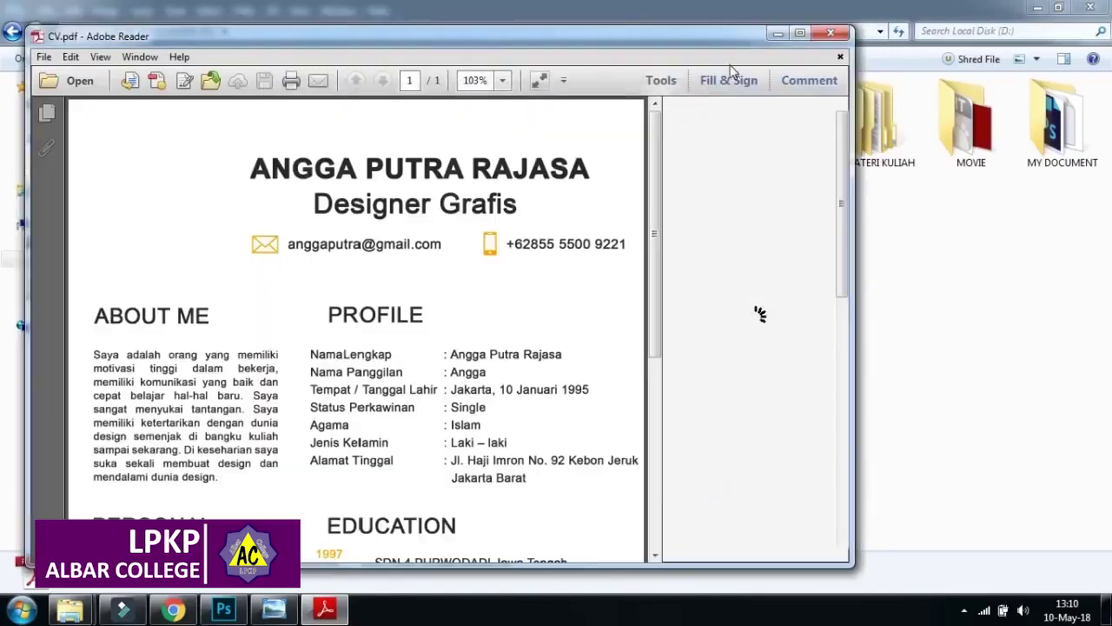
click(800, 33)
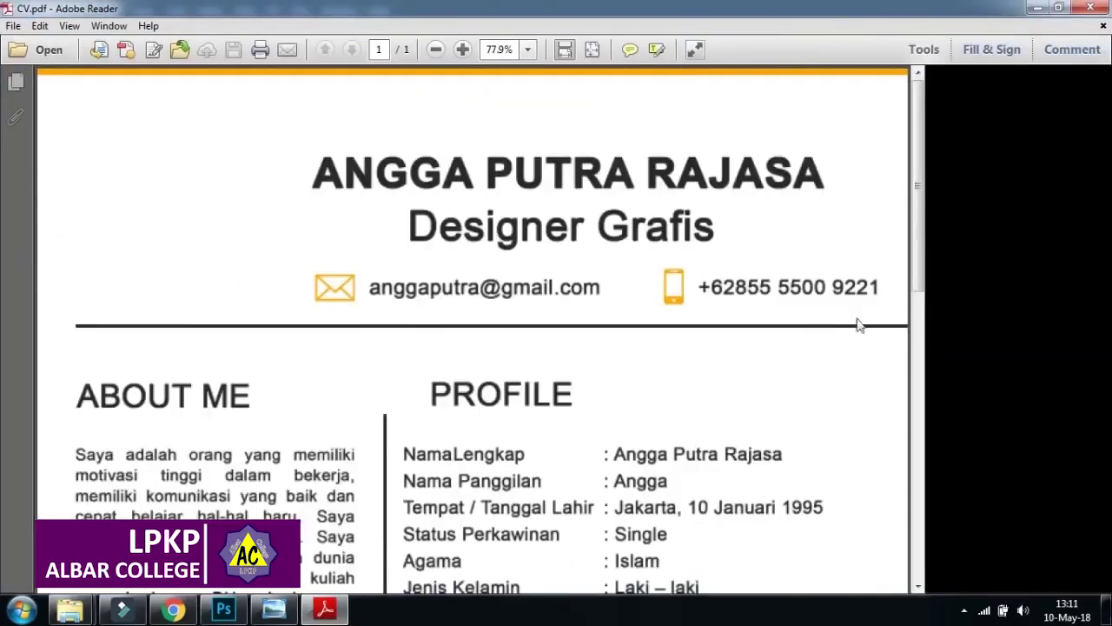
- Look through the exported CV page from header to work experience and set the zoom to 75%
scroll(919, 124, down, 5)
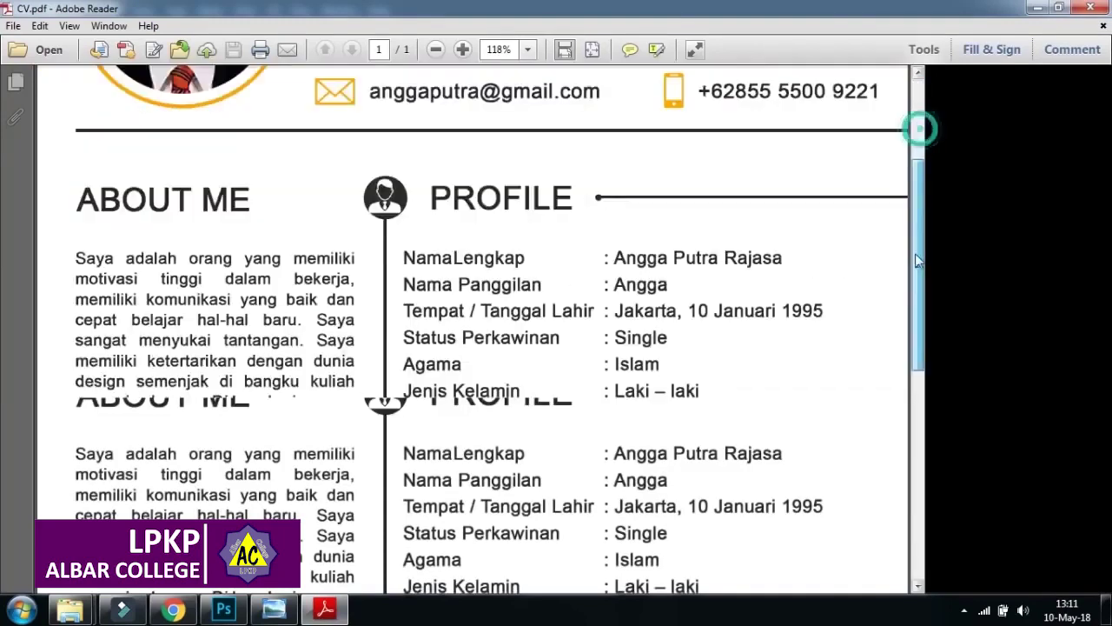
scroll(904, 109, up, 5)
scroll(904, 348, down, 6)
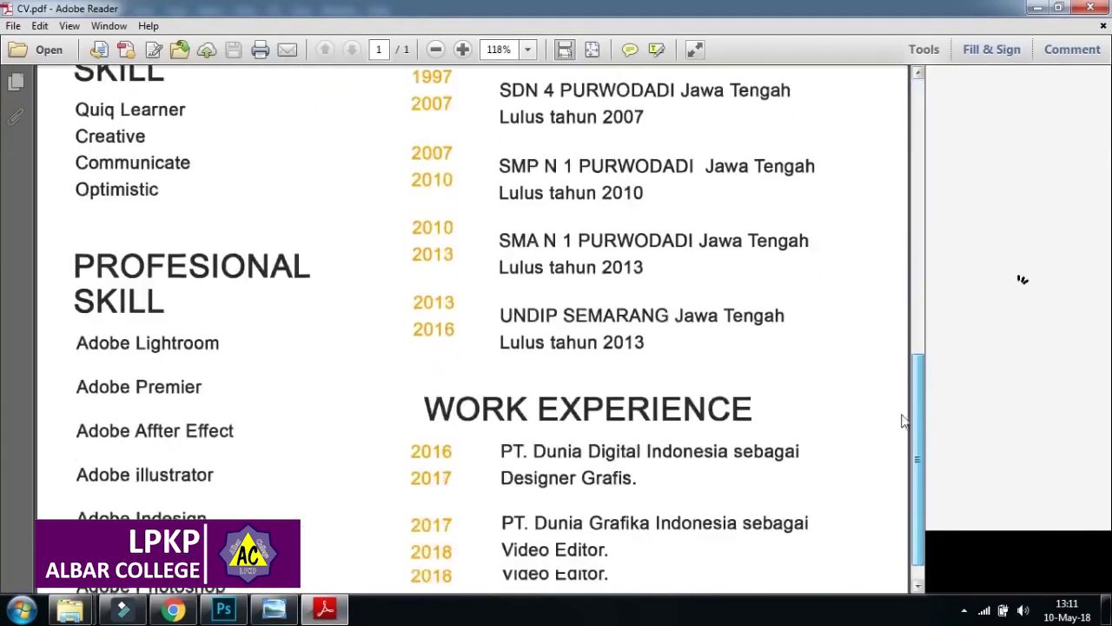
click(529, 54)
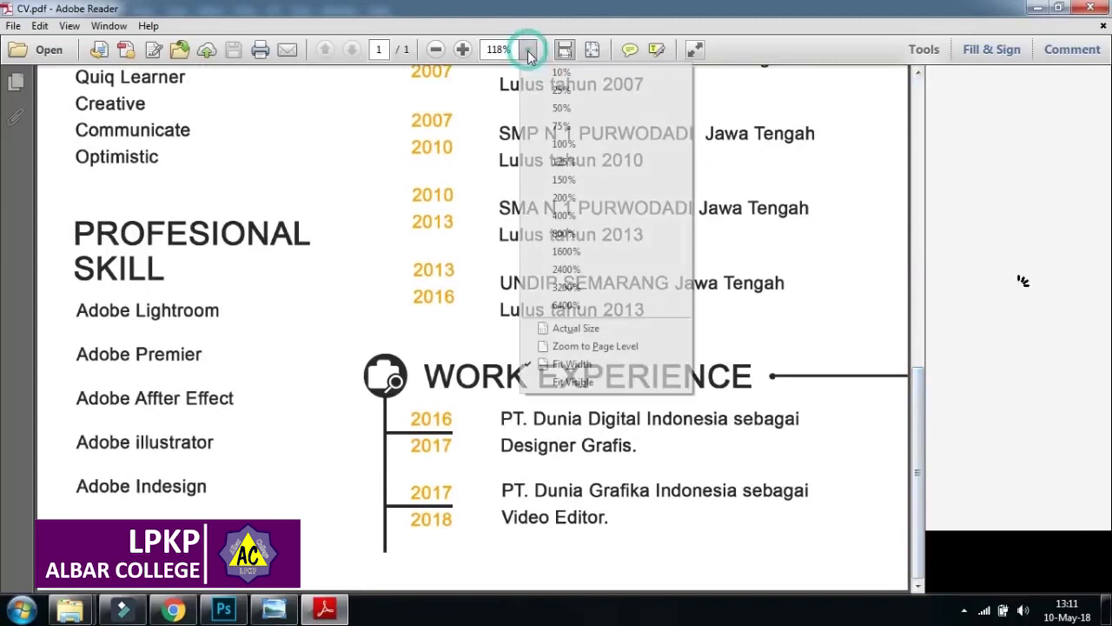
click(569, 131)
drag(919, 296, 919, 103)
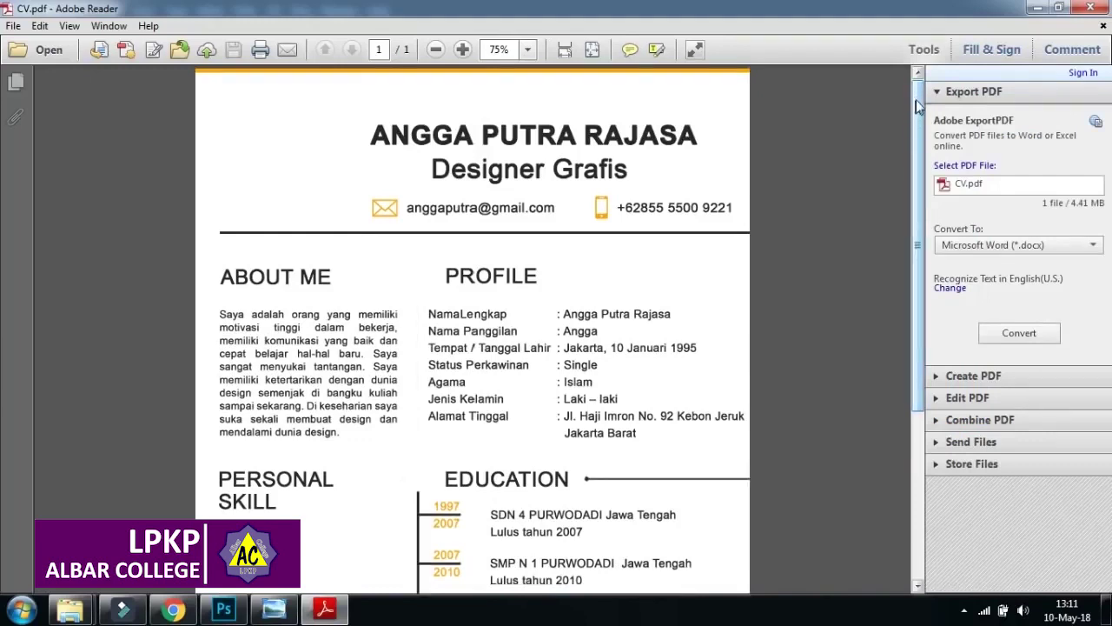
drag(921, 128, 923, 101)
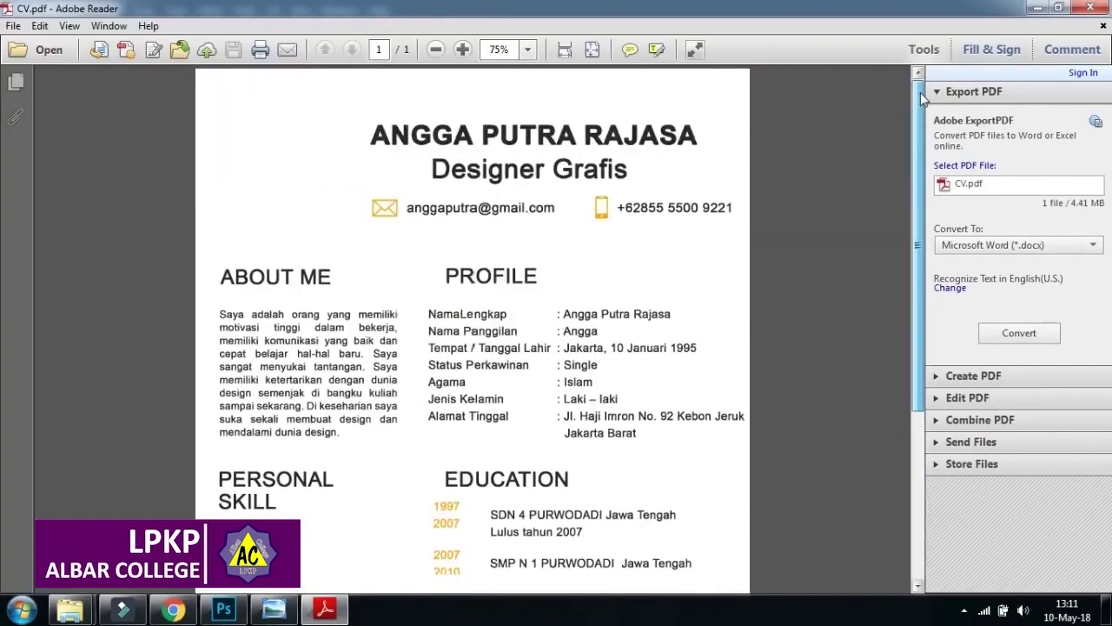